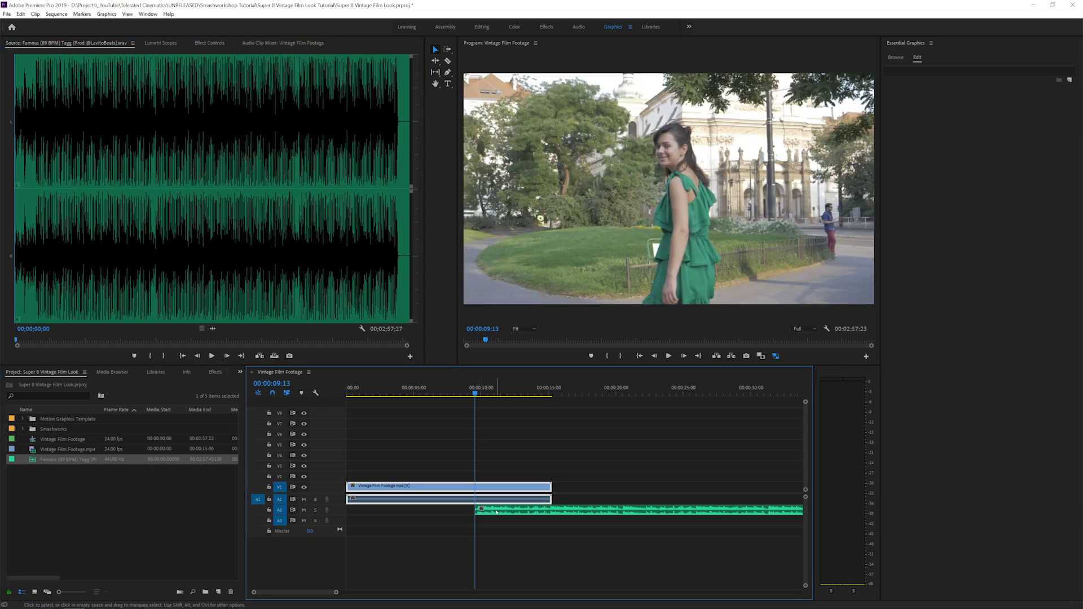
Step: Place the music clip at the sequence start, trim it to the end of the footage and preview playback
{"action": "key", "text": "Home"}
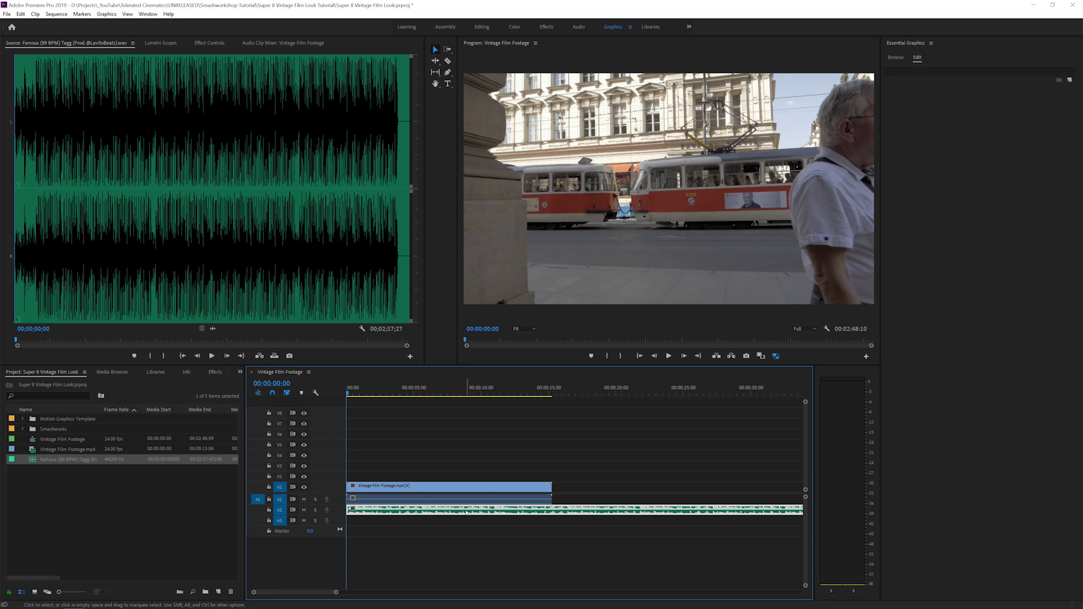
{"action": "left_click", "coordinate": [556, 511]}
{"action": "key", "text": "v"}
{"action": "left_click", "coordinate": [558, 511]}
{"action": "key", "text": "Delete"}
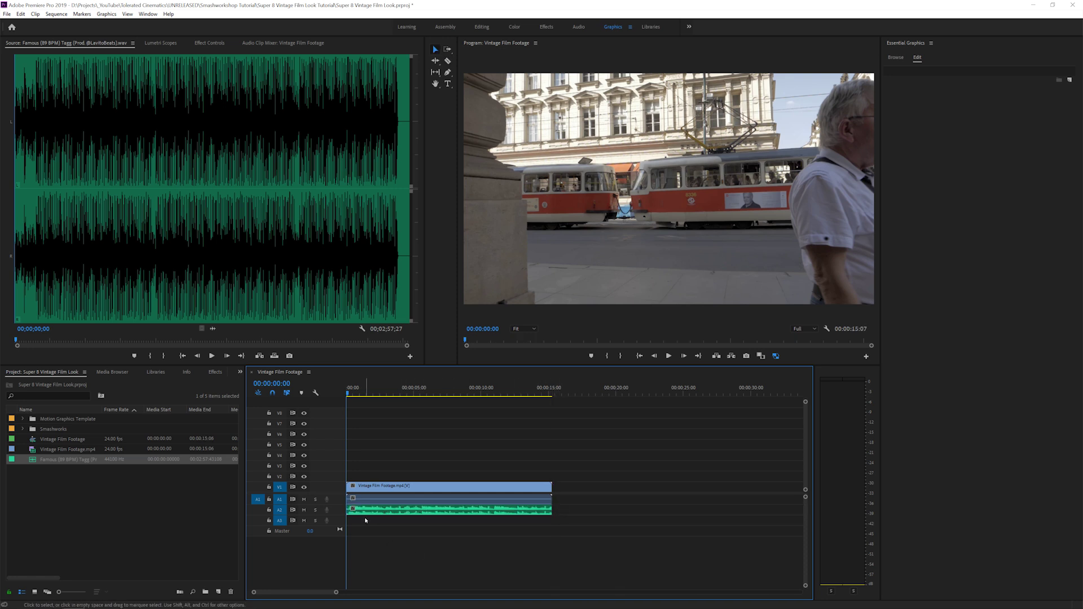
{"action": "key", "text": "space"}
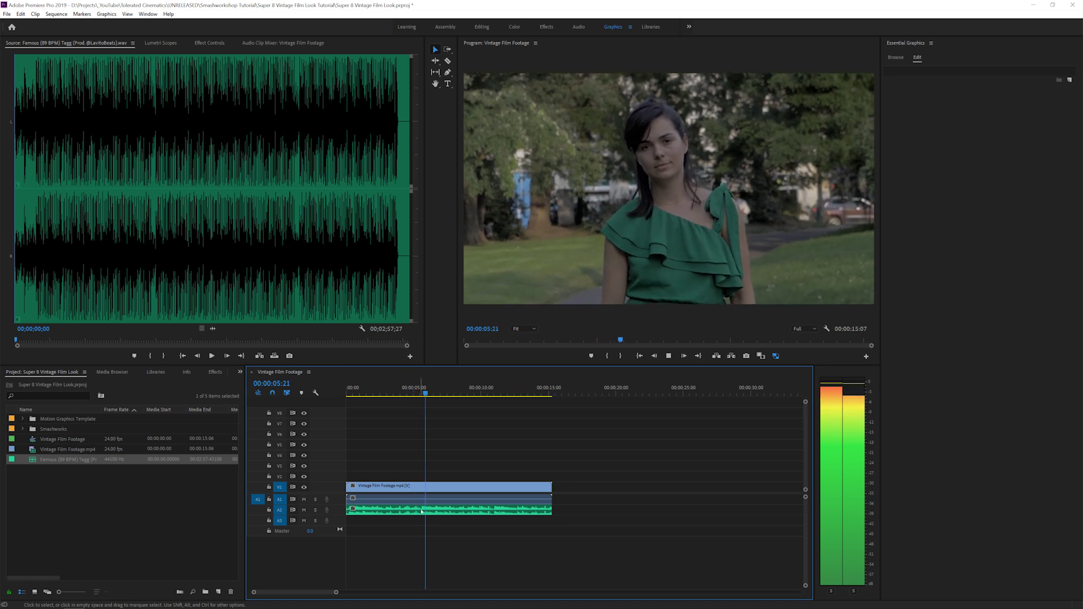
{"action": "left_click_drag", "start_coordinate": [375, 516], "coordinate": [392, 477]}
{"action": "left_click", "coordinate": [419, 472]}
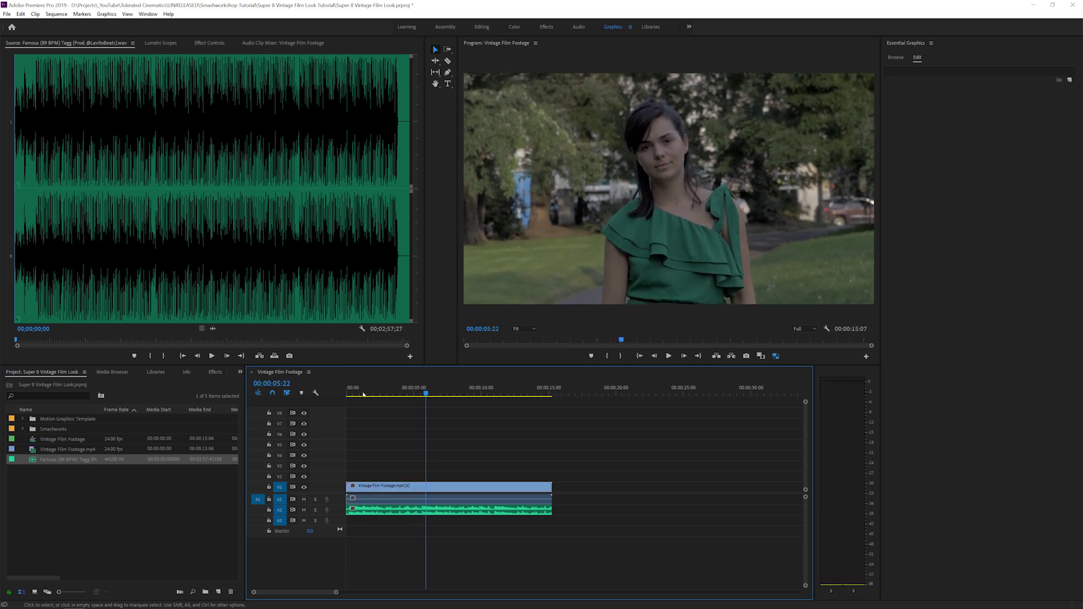
Step: Change the sequence's vertical frame size to 1440 for a 4:3 aspect ratio and accept deleting the previews
{"action": "left_click", "coordinate": [56, 14]}
{"action": "left_click", "coordinate": [75, 24]}
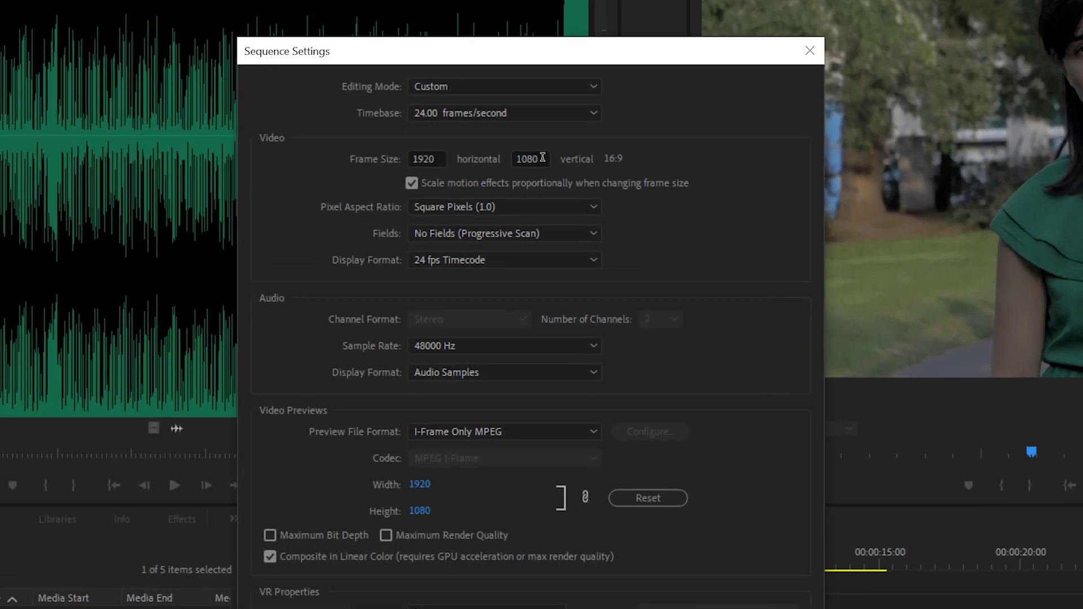
{"action": "left_click_drag", "start_coordinate": [419, 192], "coordinate": [332, 197]}
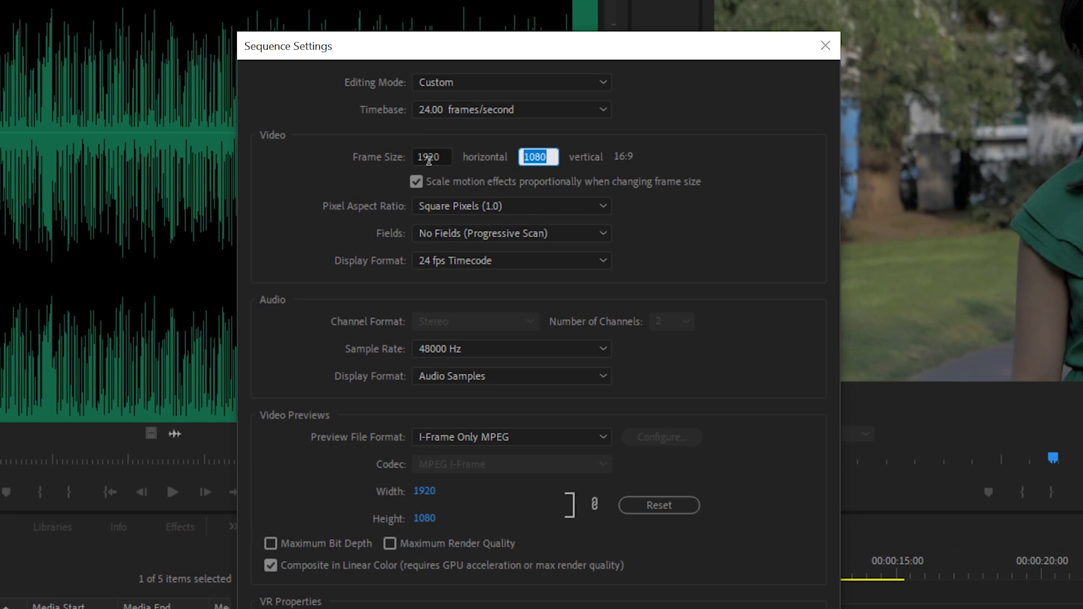
{"action": "type", "text": "1440"}
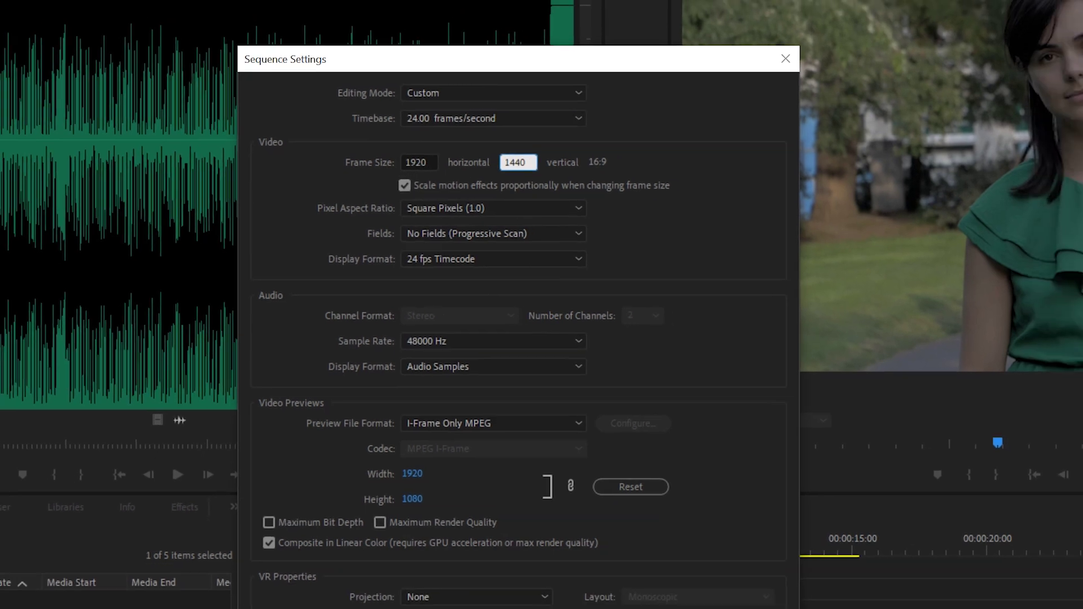
{"action": "left_click", "coordinate": [547, 573]}
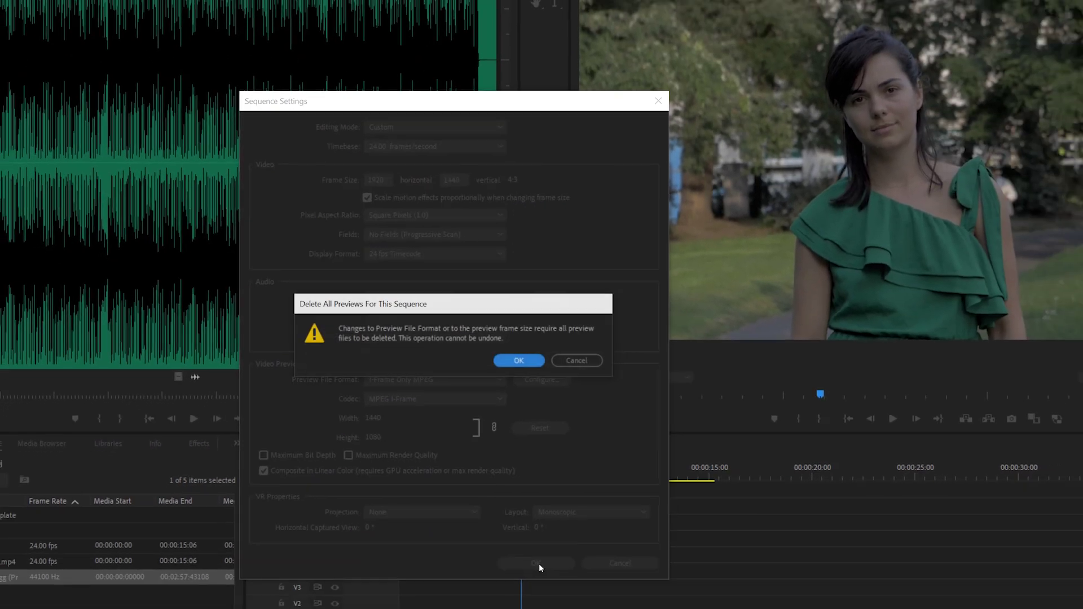
{"action": "left_click", "coordinate": [622, 399]}
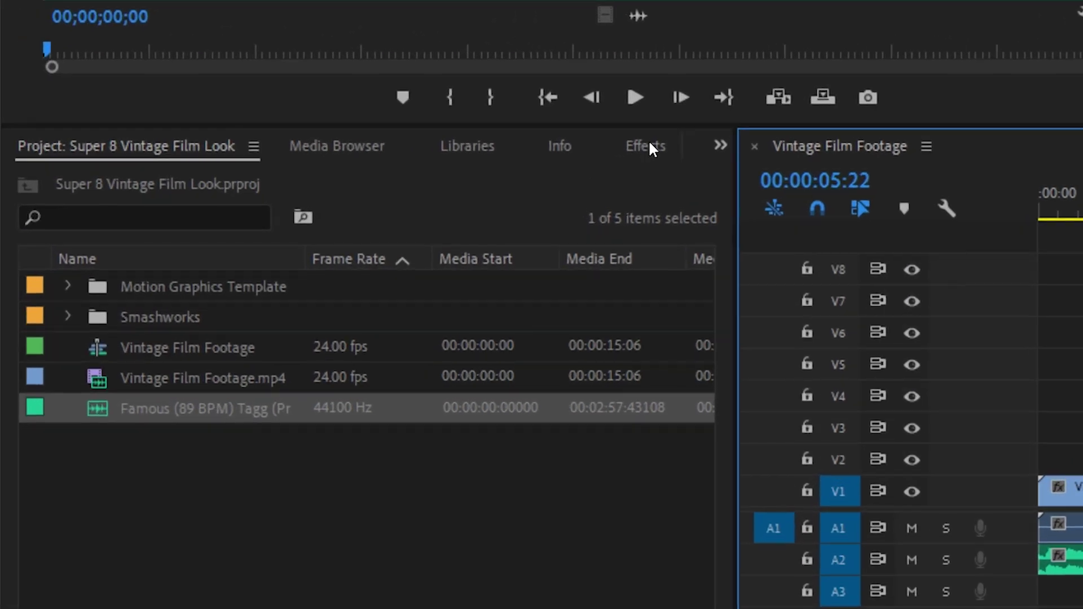
Step: Apply the Posterize Time effect to the video footage with a frame rate of 12 and play it back
{"action": "left_click", "coordinate": [215, 372]}
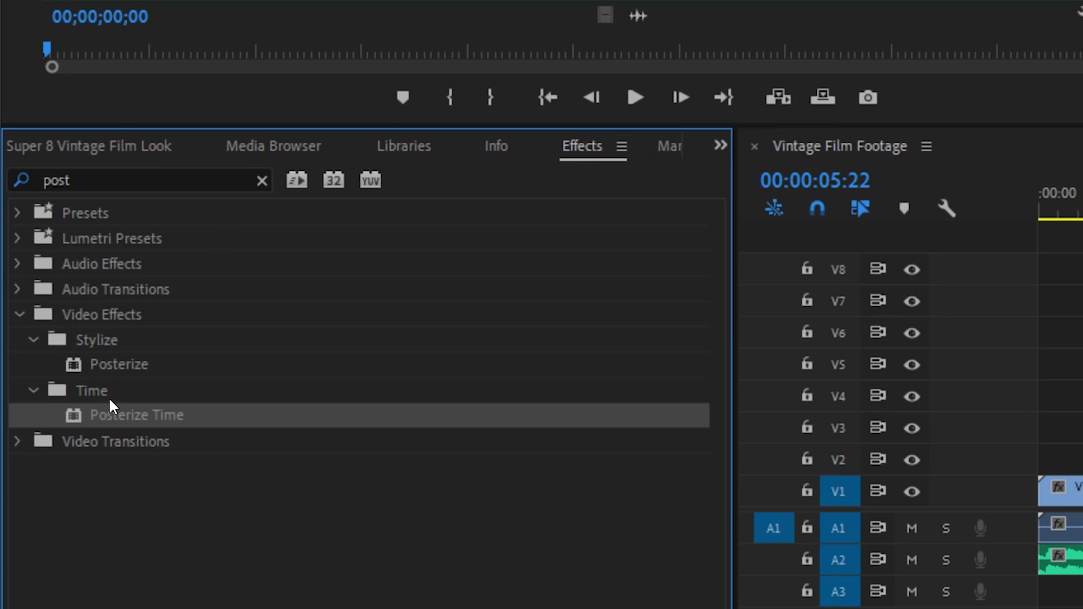
{"action": "left_click_drag", "start_coordinate": [148, 423], "coordinate": [506, 499]}
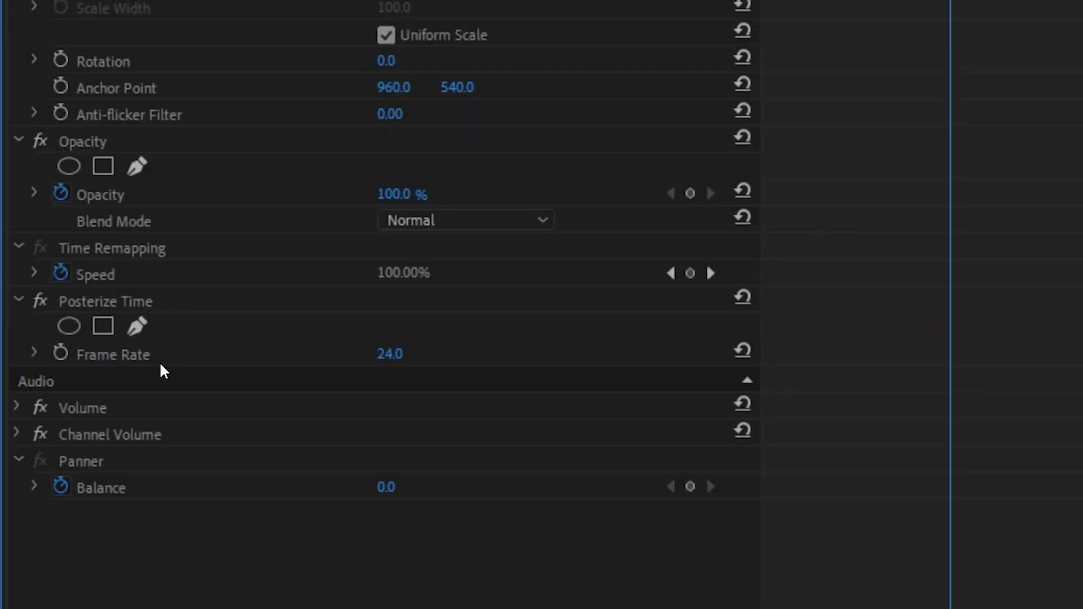
{"action": "left_click", "coordinate": [395, 361]}
{"action": "type", "text": "12"}
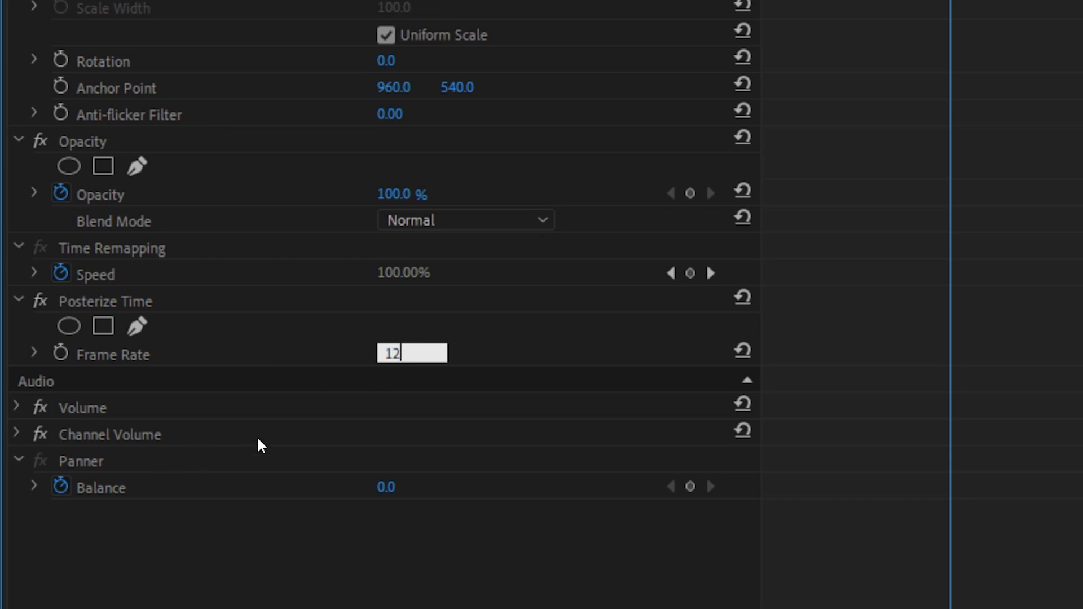
{"action": "key", "text": "Return"}
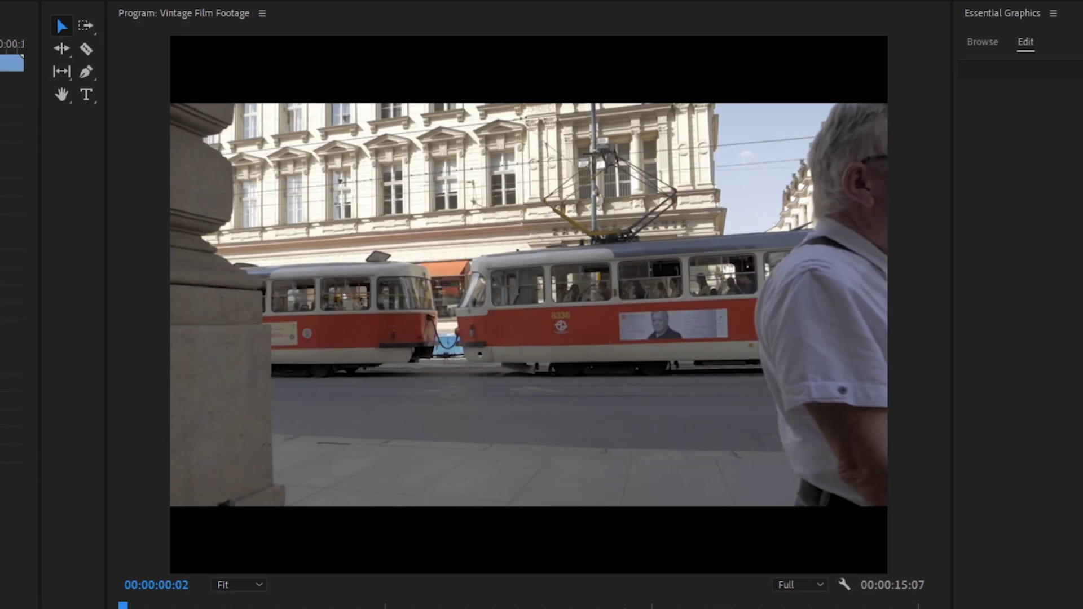
{"action": "key", "text": "space"}
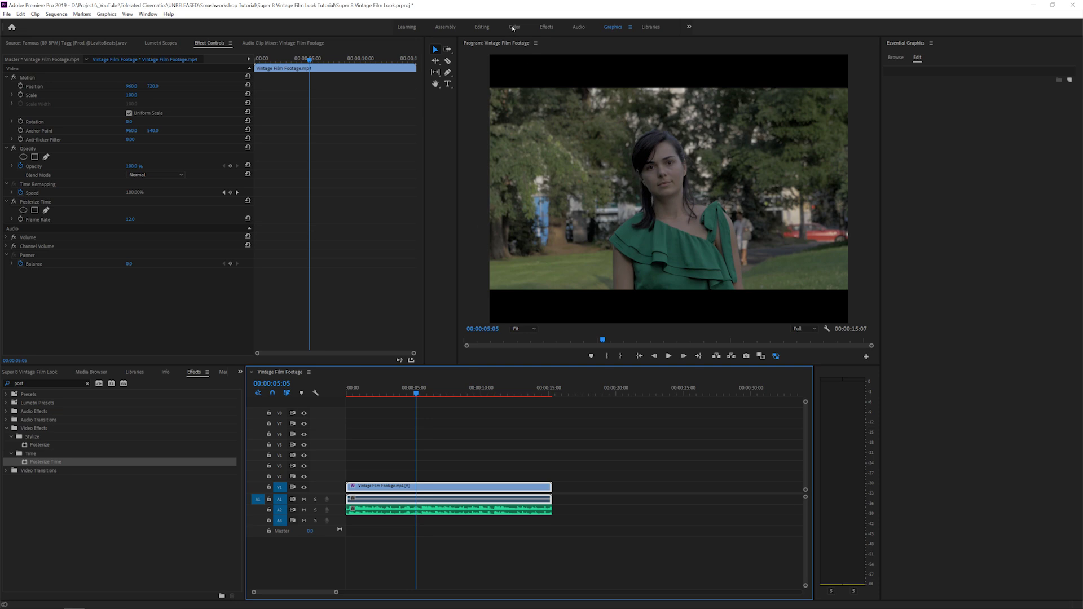
Step: Grade the footage in Lumetri Color with Exposure 1.2, Contrast 54.9, Highlights -19.2, Shadows -73.0, Whites 45.9 and Saturation 156.3
{"action": "left_click", "coordinate": [515, 27]}
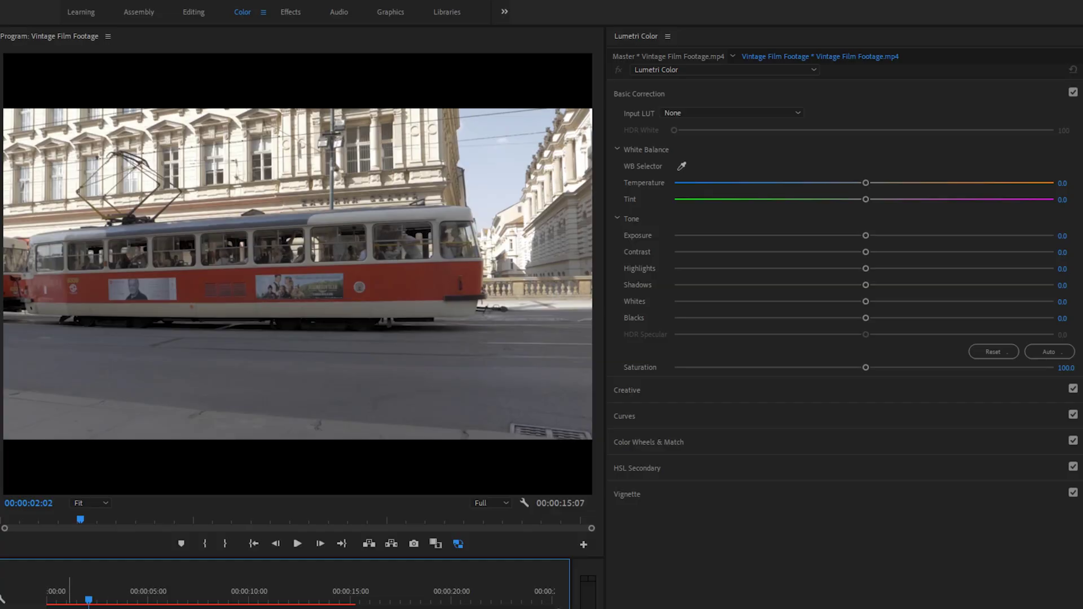
{"action": "left_click_drag", "start_coordinate": [86, 601], "coordinate": [53, 601]}
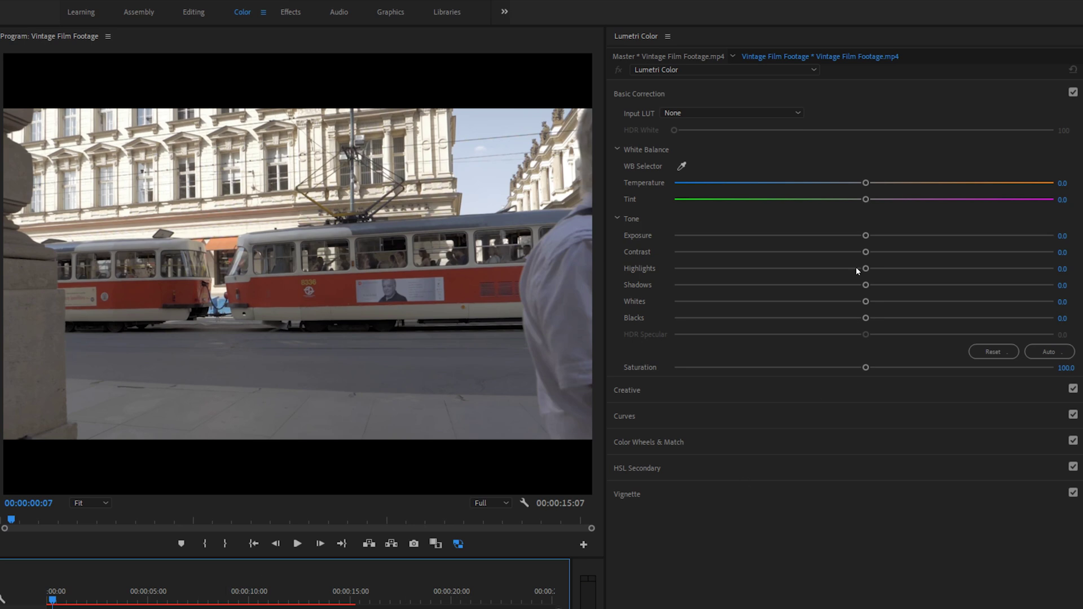
{"action": "left_click_drag", "start_coordinate": [866, 237], "coordinate": [959, 251]}
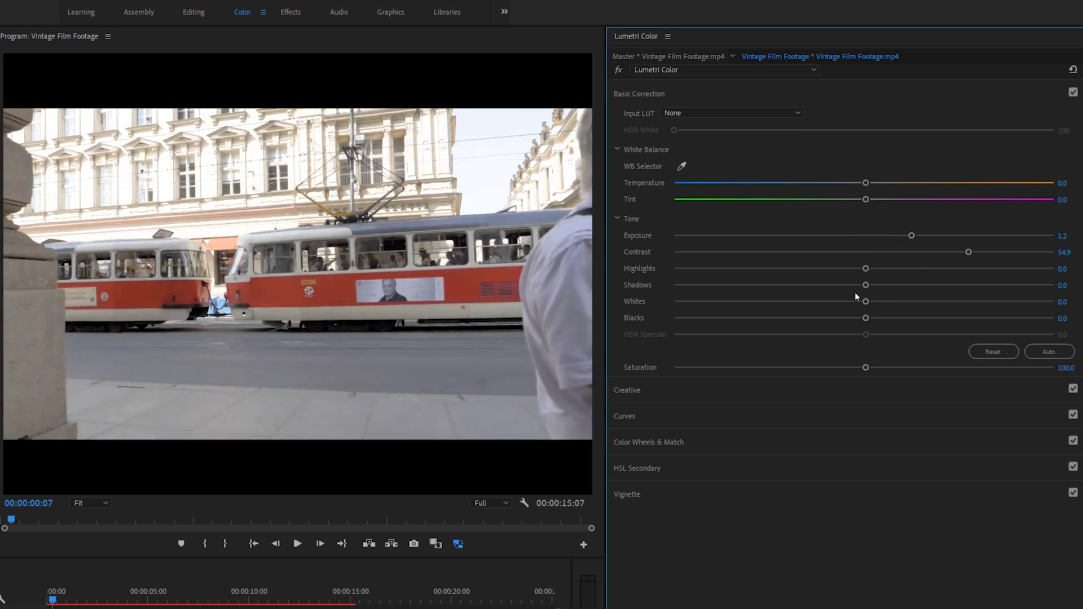
{"action": "left_click_drag", "start_coordinate": [872, 285], "coordinate": [819, 288]}
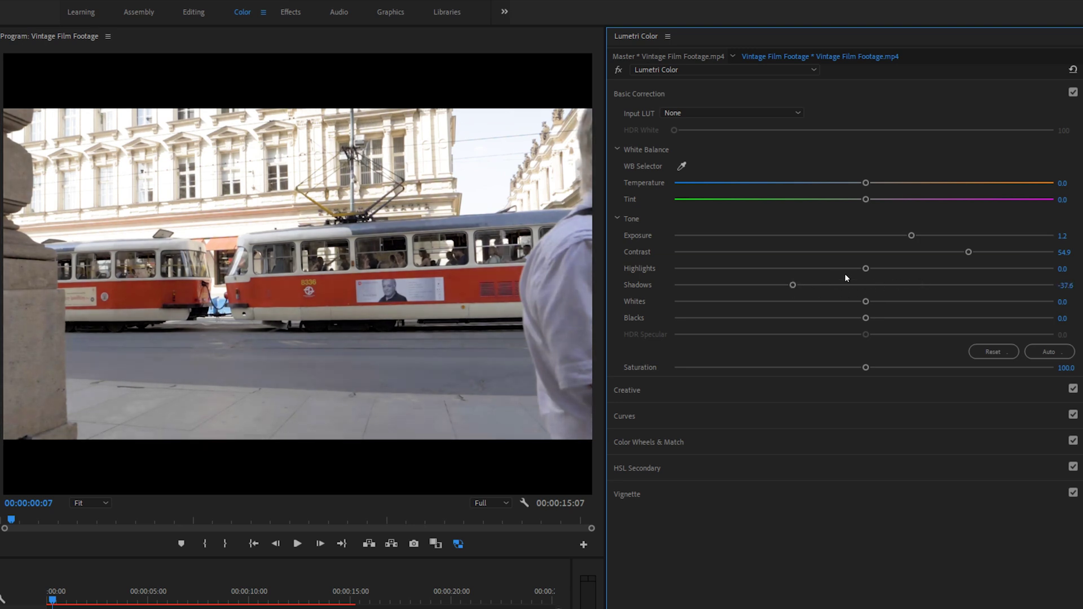
{"action": "left_click_drag", "start_coordinate": [880, 269], "coordinate": [961, 268]}
{"action": "left_click_drag", "start_coordinate": [784, 283], "coordinate": [726, 290]}
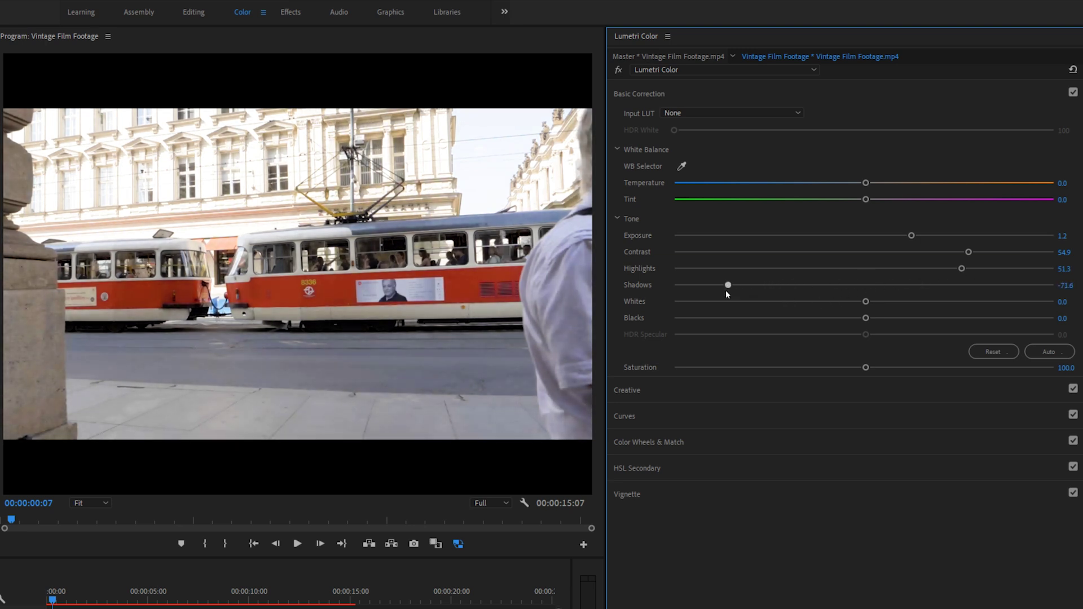
{"action": "left_click_drag", "start_coordinate": [866, 302], "coordinate": [827, 270]}
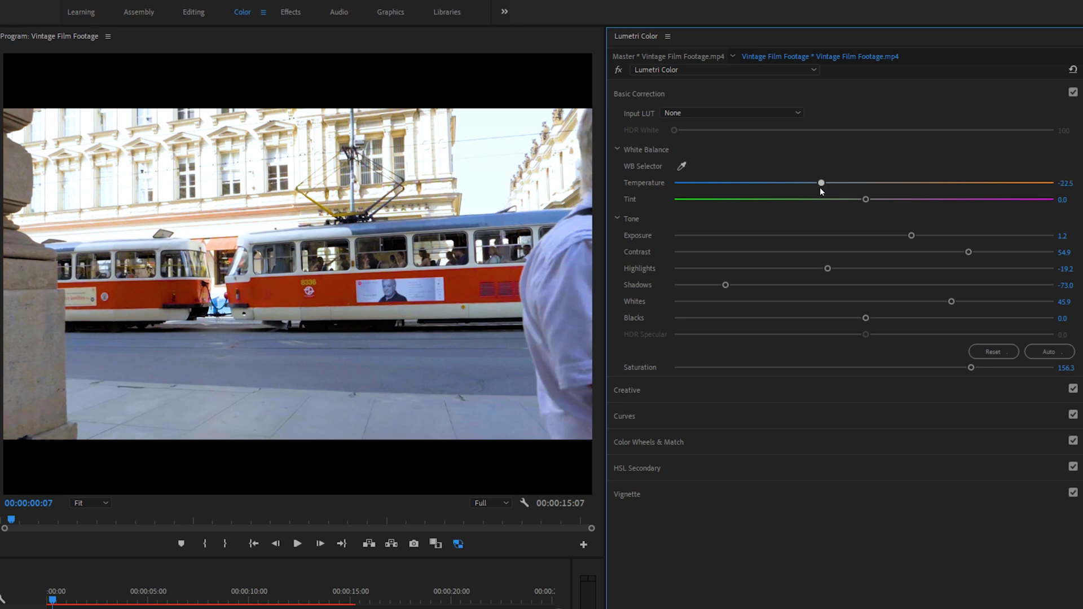
Step: Shift the footage's white balance to Temperature -11.2 and Tint 25.5, checking it on the park shot
{"action": "mouse_move", "coordinate": [820, 188]}
{"action": "left_mouse_down"}
{"action": "mouse_move", "coordinate": [912, 186]}
{"action": "mouse_move", "coordinate": [801, 186]}
{"action": "left_mouse_up"}
{"action": "left_click_drag", "start_coordinate": [866, 200], "coordinate": [870, 200]}
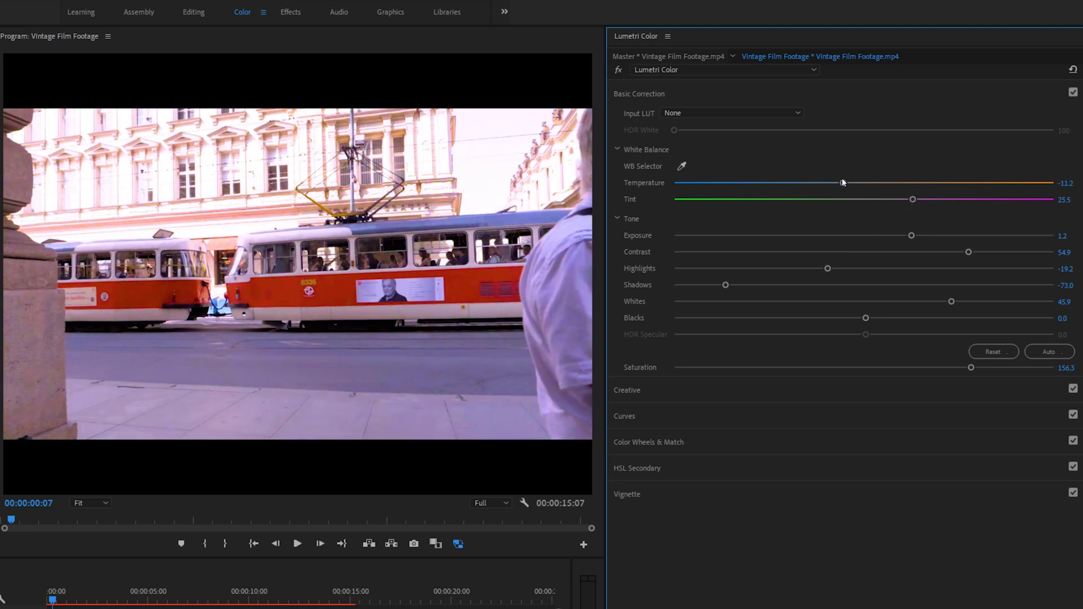
{"action": "left_click_drag", "start_coordinate": [90, 592], "coordinate": [184, 601]}
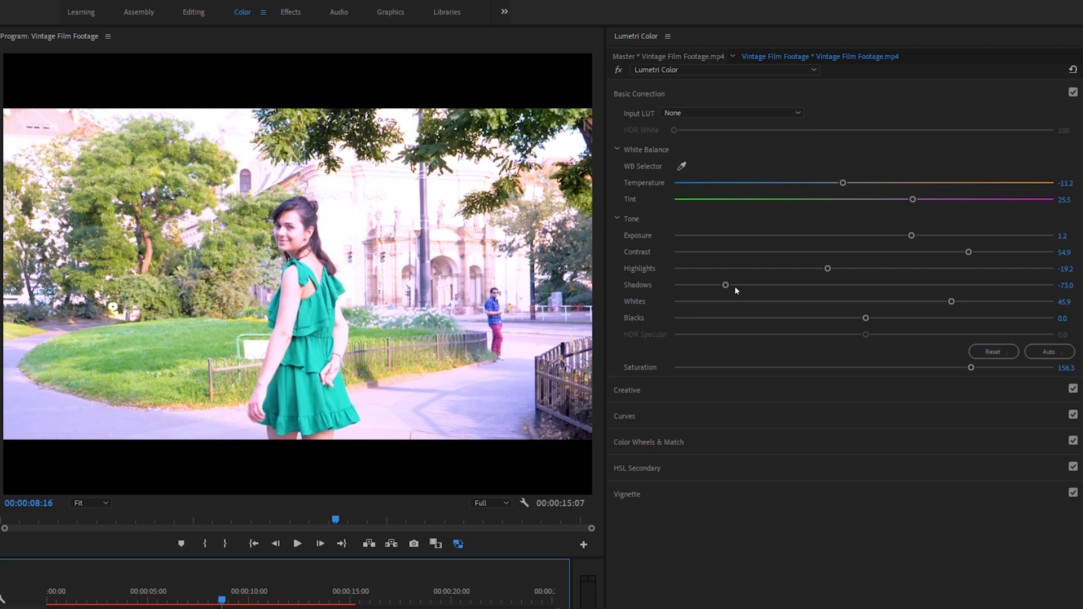
Step: Soften the footage by lowering the creative Sharpen adjustment to -33.9, leaving the shadow tint neutral
{"action": "left_click", "coordinate": [640, 389]}
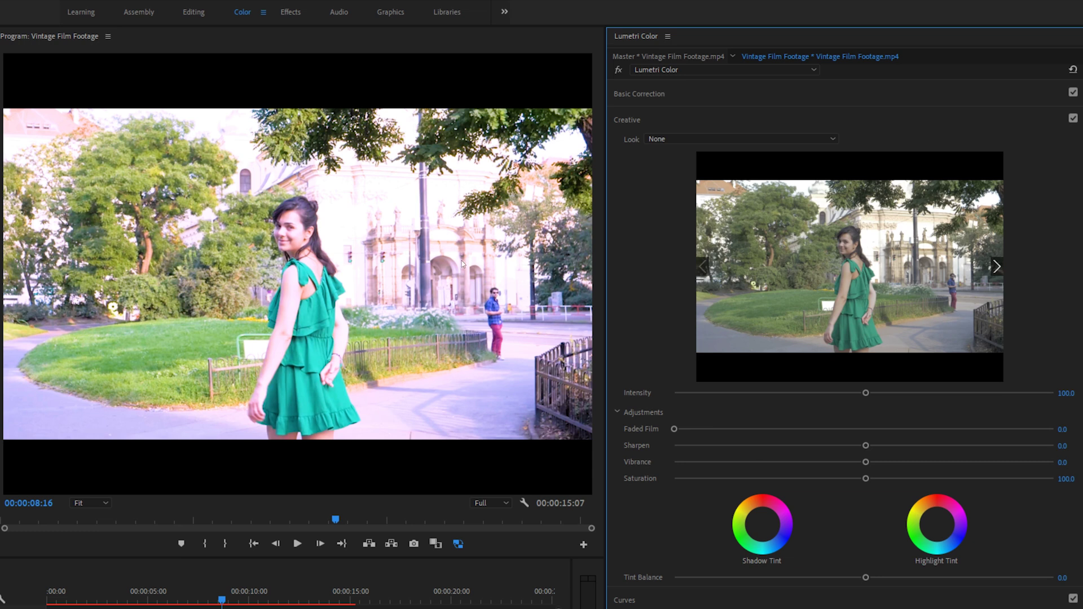
{"action": "left_click_drag", "start_coordinate": [870, 449], "coordinate": [821, 449]}
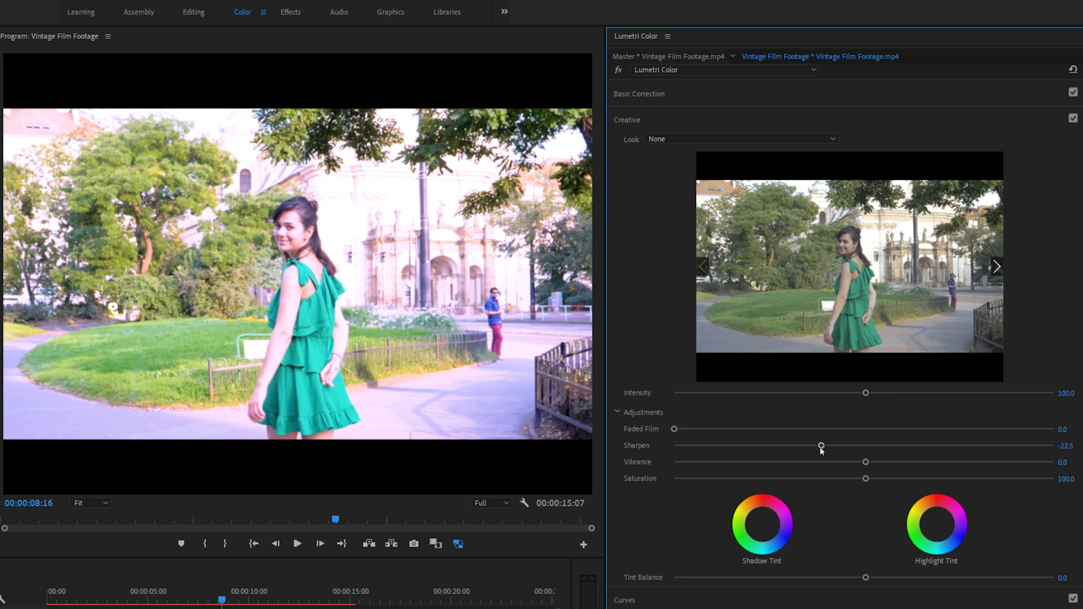
{"action": "left_click_drag", "start_coordinate": [823, 447], "coordinate": [808, 446]}
{"action": "double_click", "coordinate": [801, 446]}
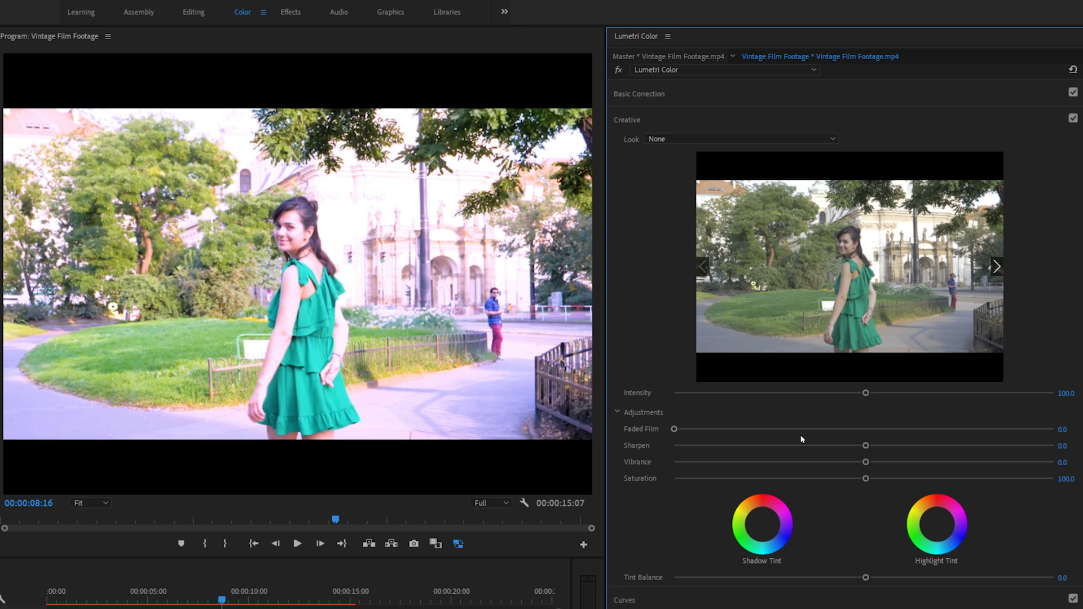
{"action": "left_click", "coordinate": [802, 446]}
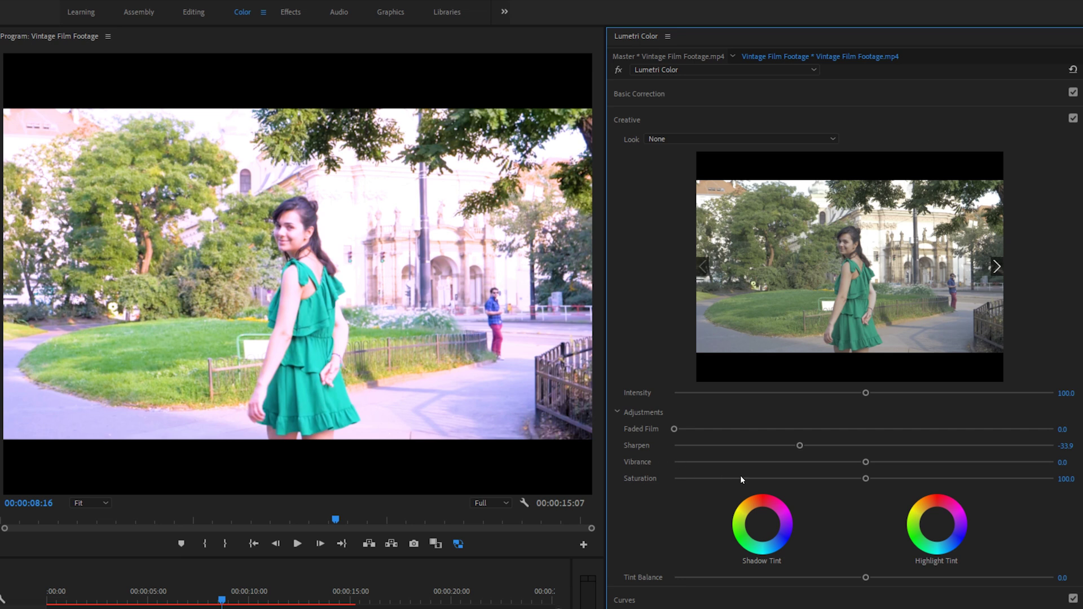
{"action": "left_click_drag", "start_coordinate": [764, 526], "coordinate": [770, 521]}
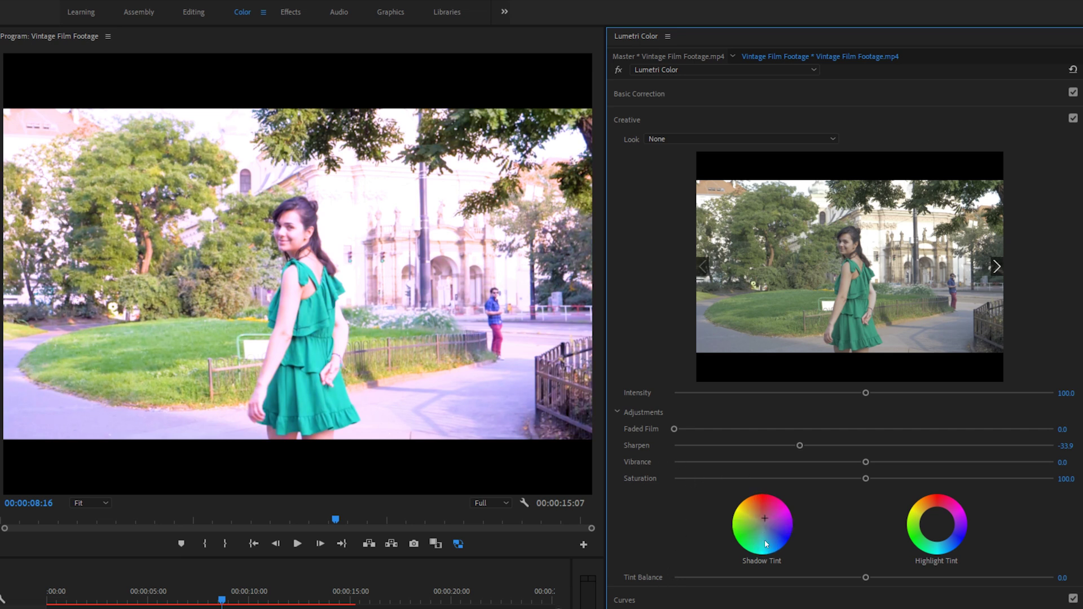
{"action": "double_click", "coordinate": [765, 535]}
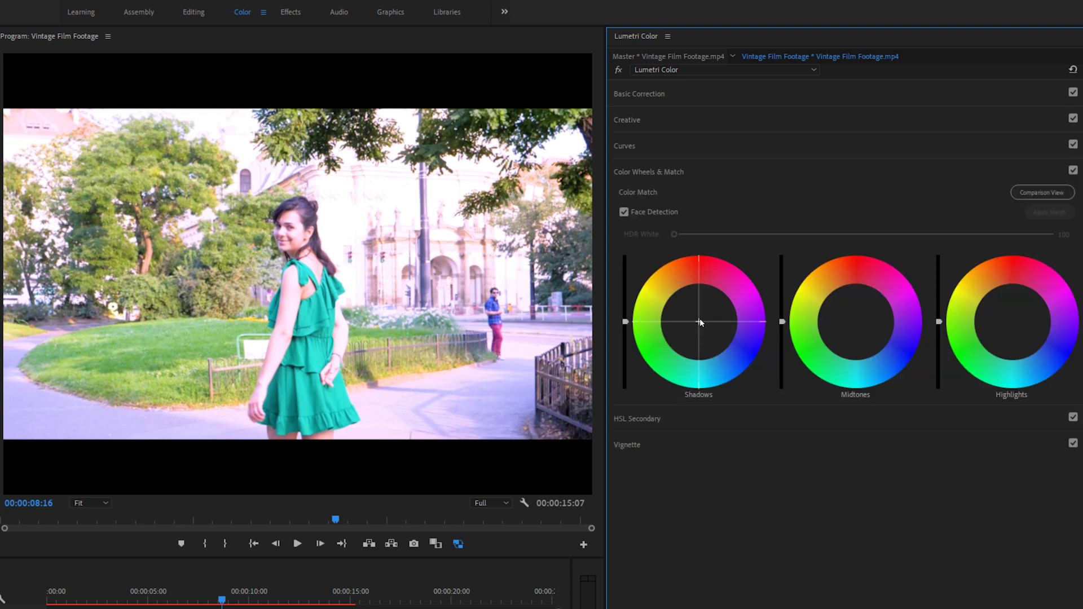
Step: Tint the footage with the color wheels, pushing shadows toward magenta-red, midtones toward red and highlights slightly toward green
{"action": "left_click_drag", "start_coordinate": [700, 321], "coordinate": [712, 296]}
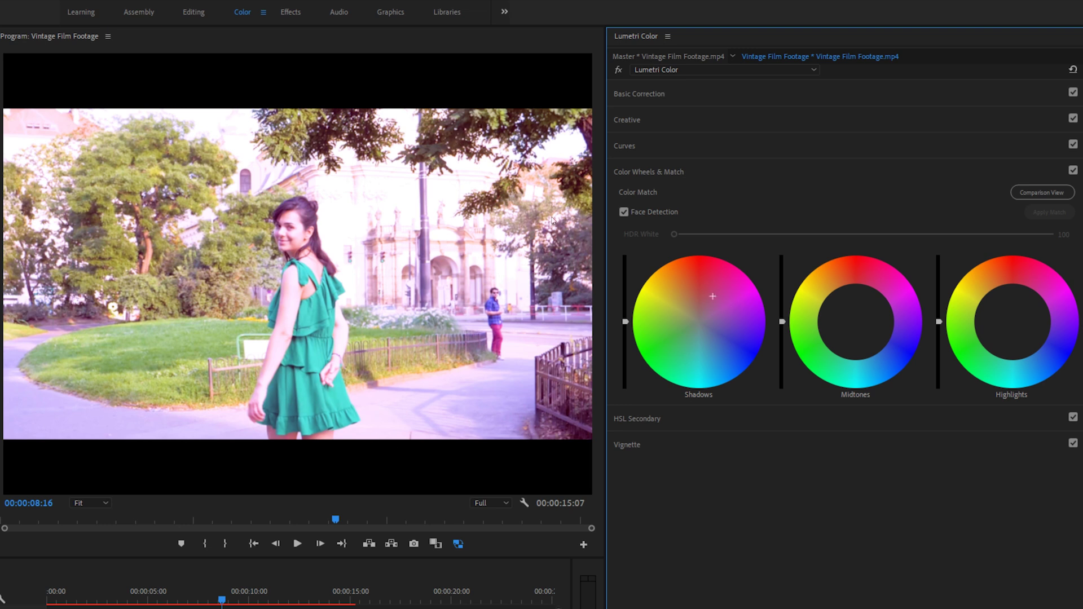
{"action": "left_click_drag", "start_coordinate": [852, 321], "coordinate": [855, 291]}
{"action": "mouse_move", "coordinate": [1012, 325]}
{"action": "left_mouse_down"}
{"action": "mouse_move", "coordinate": [1004, 335]}
{"action": "mouse_move", "coordinate": [998, 326]}
{"action": "left_mouse_up"}
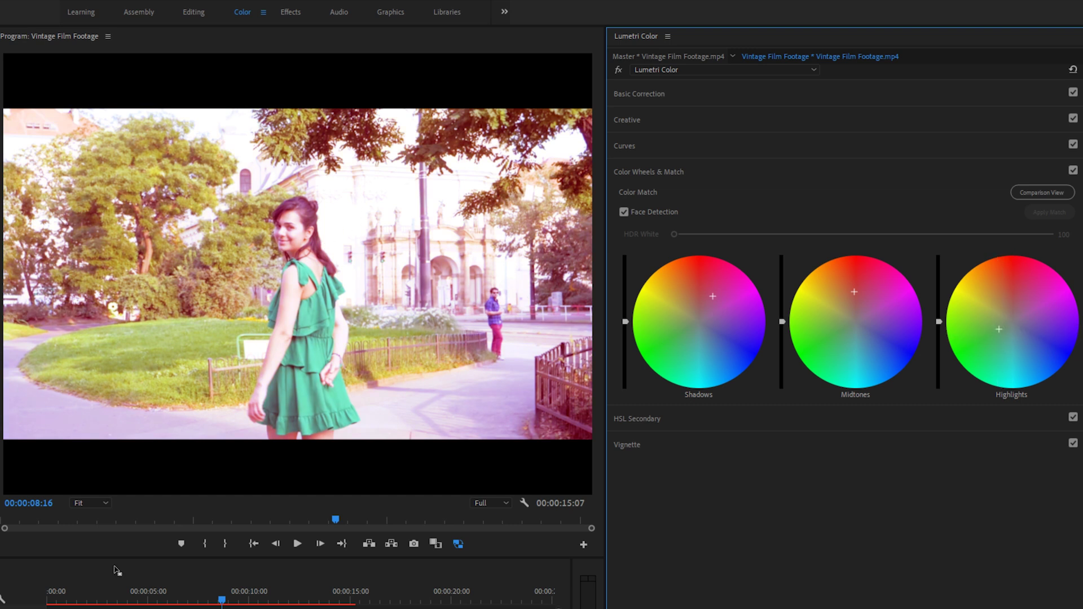
Step: Reduce the shadow, midtone and highlight tints slightly while checking the grade on the arcade and tram shots
{"action": "left_click", "coordinate": [125, 597]}
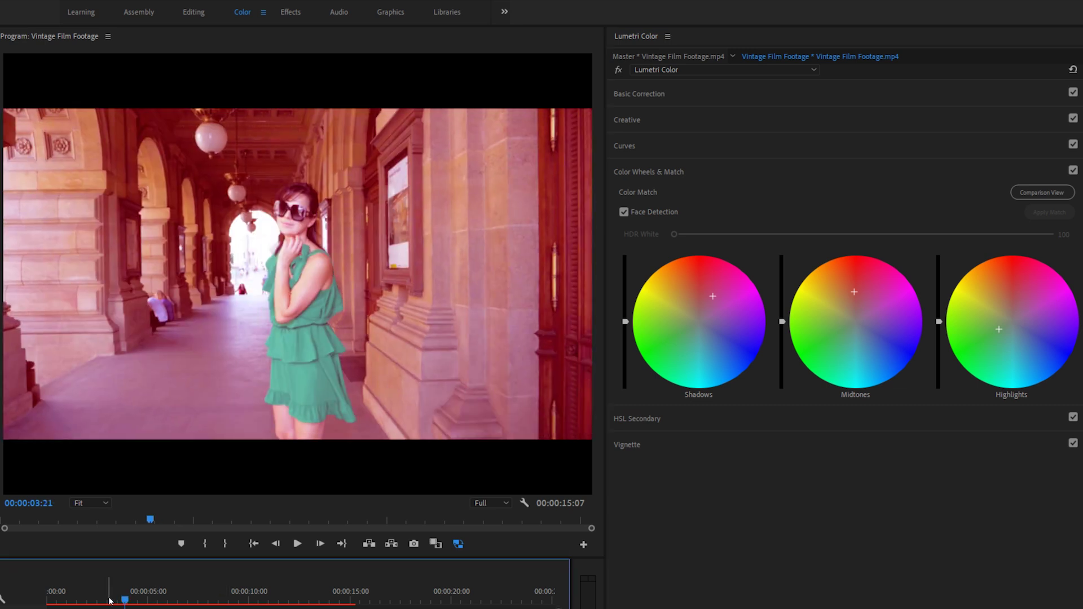
{"action": "left_click_drag", "start_coordinate": [708, 295], "coordinate": [705, 299]}
{"action": "left_click_drag", "start_coordinate": [854, 292], "coordinate": [855, 301]}
{"action": "left_click_drag", "start_coordinate": [996, 332], "coordinate": [999, 330]}
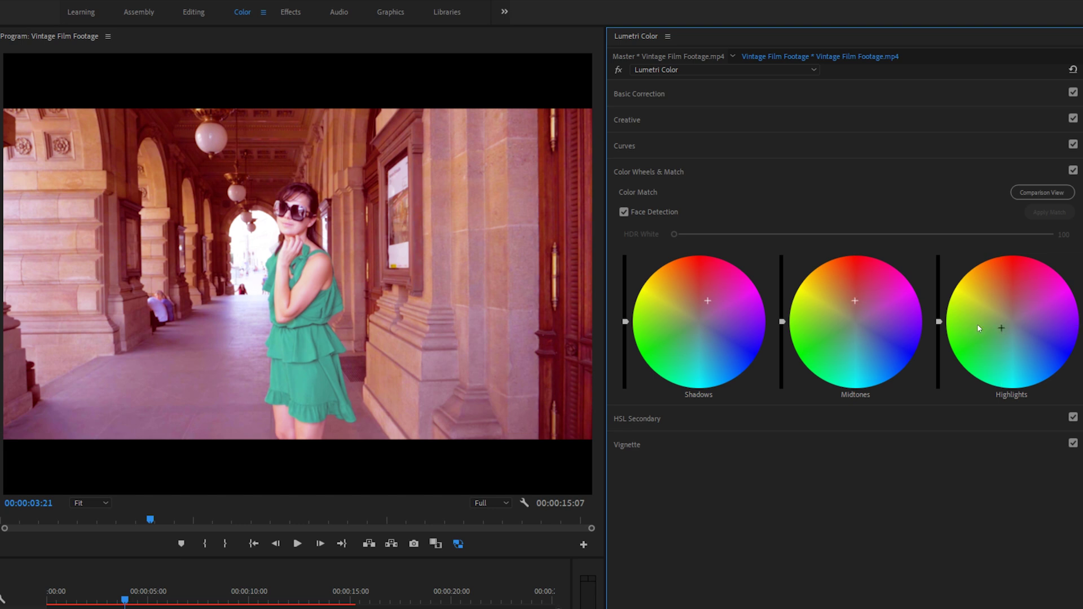
{"action": "left_click", "coordinate": [91, 593]}
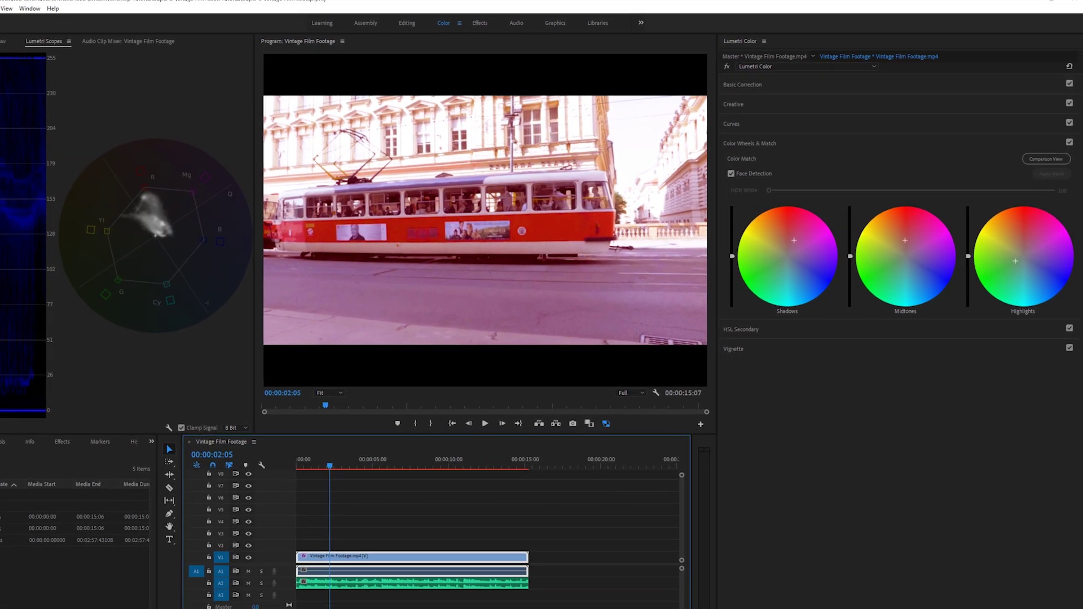
Step: Place Frame Overlay 4k.mov from the Smashworks folder on track V5 at the sequence start and select it
{"action": "double_click", "coordinate": [33, 478]}
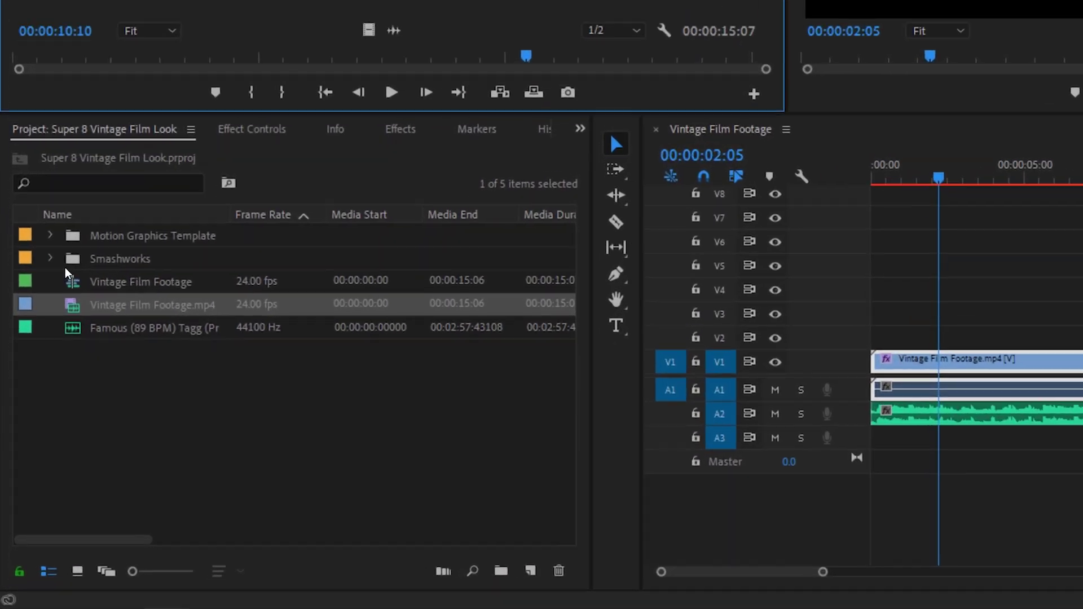
{"action": "left_click", "coordinate": [50, 258]}
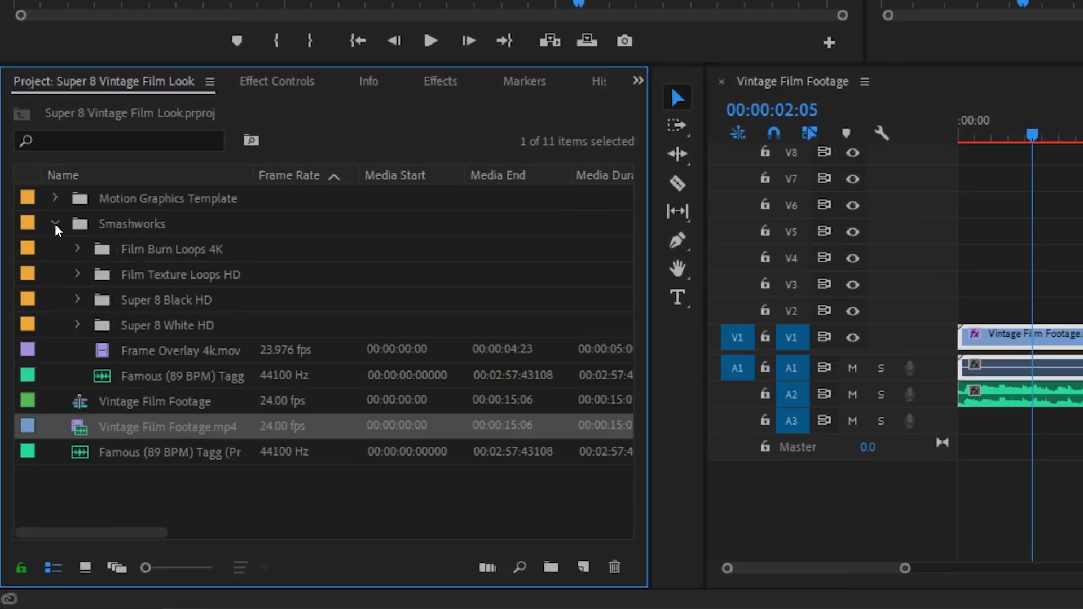
{"action": "double_click", "coordinate": [102, 352]}
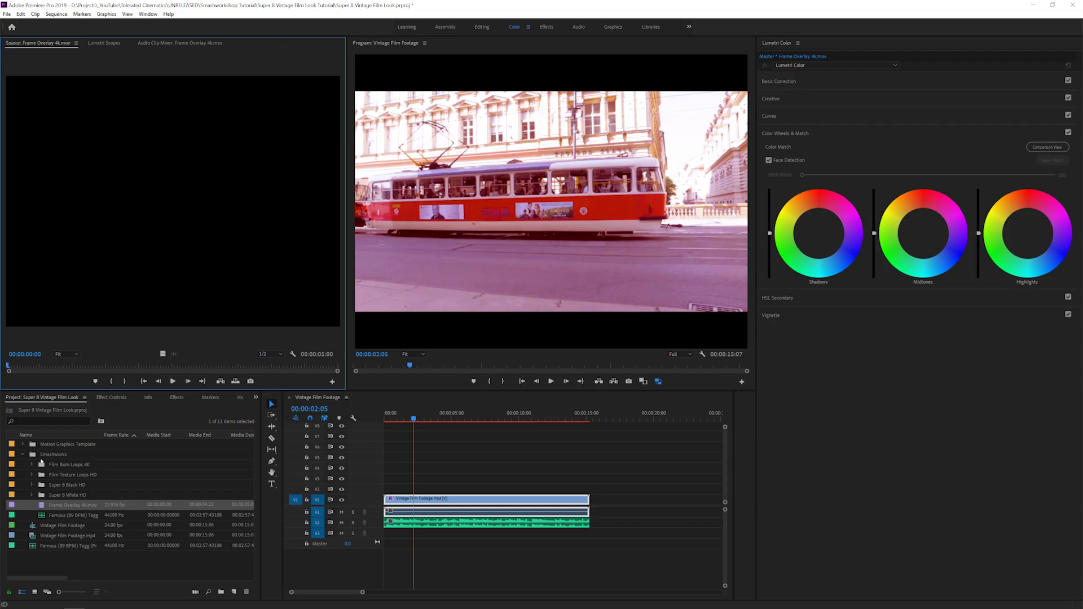
{"action": "left_click_drag", "start_coordinate": [121, 396], "coordinate": [374, 449]}
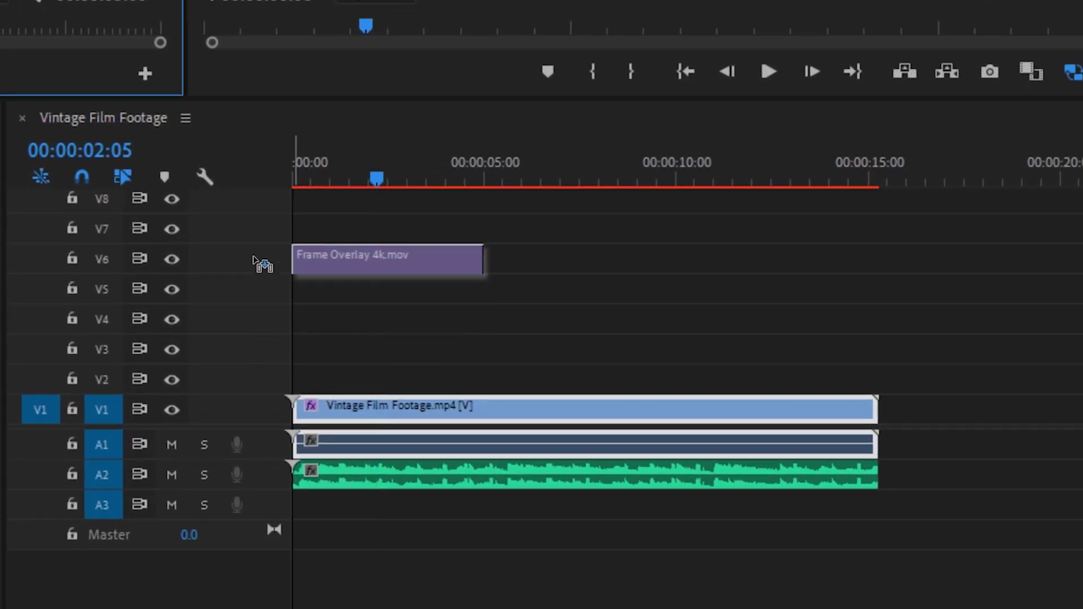
{"action": "left_click_drag", "start_coordinate": [254, 259], "coordinate": [239, 288]}
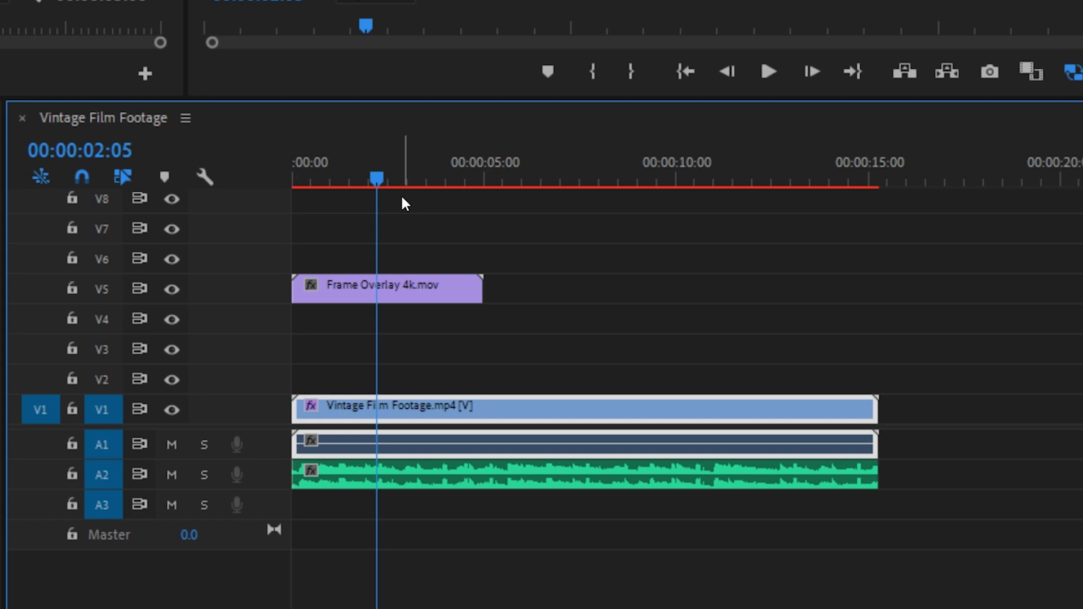
{"action": "left_click", "coordinate": [372, 288]}
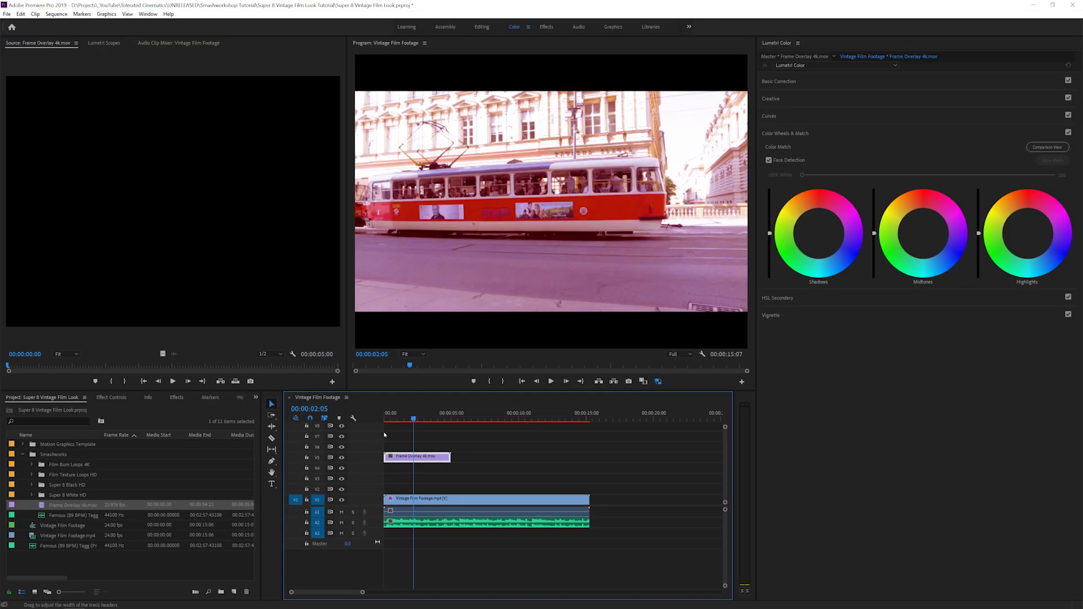
Step: Switch to the Editing workspace, show the frame overlay's effect controls and play the sequence to check the overlay
{"action": "left_click", "coordinate": [483, 27]}
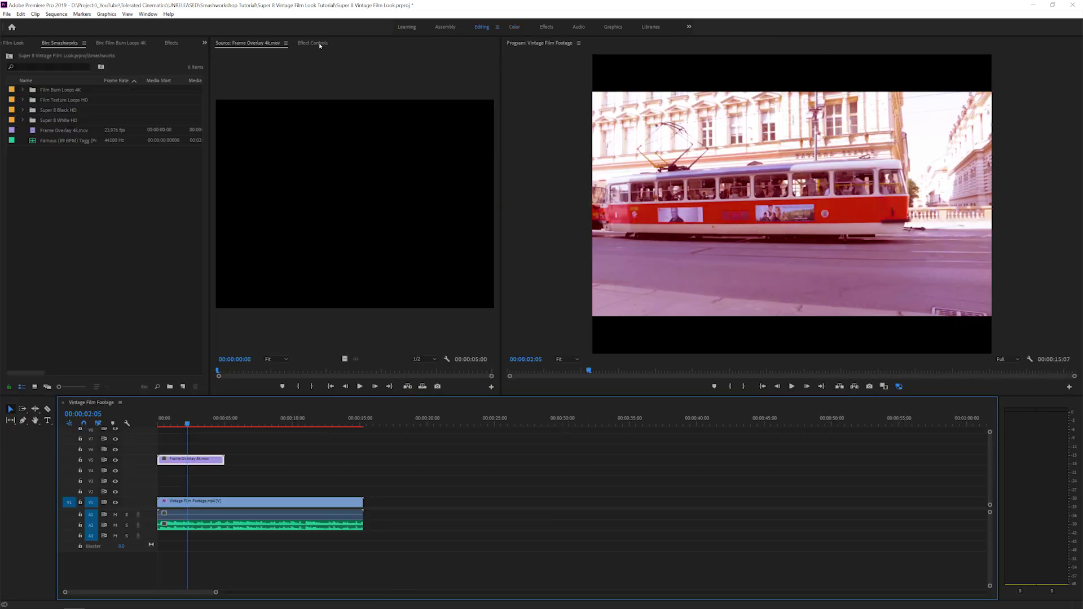
{"action": "left_click", "coordinate": [320, 46]}
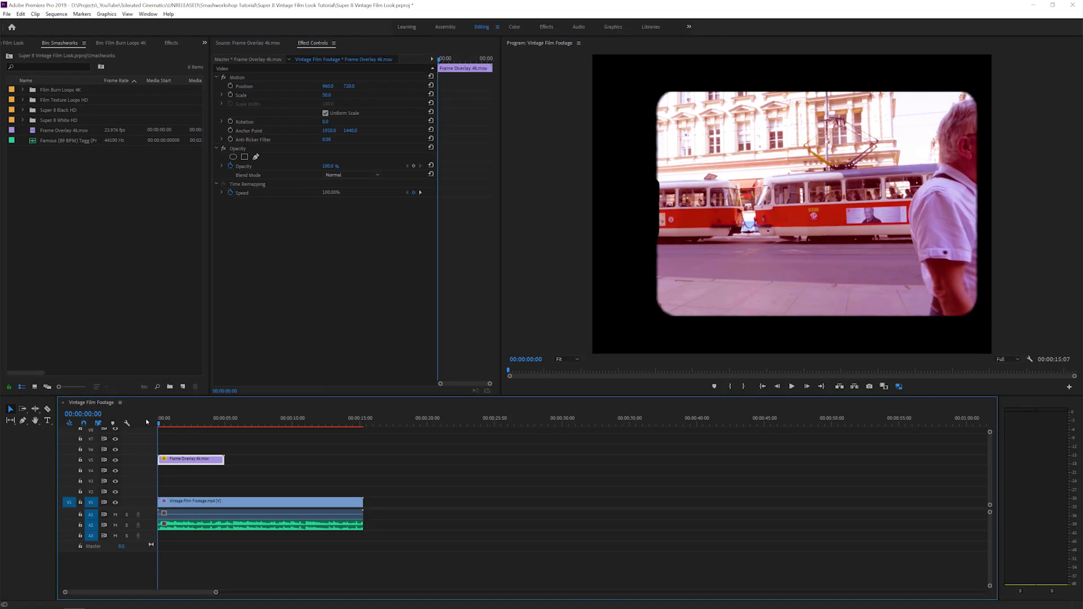
{"action": "key", "text": "space"}
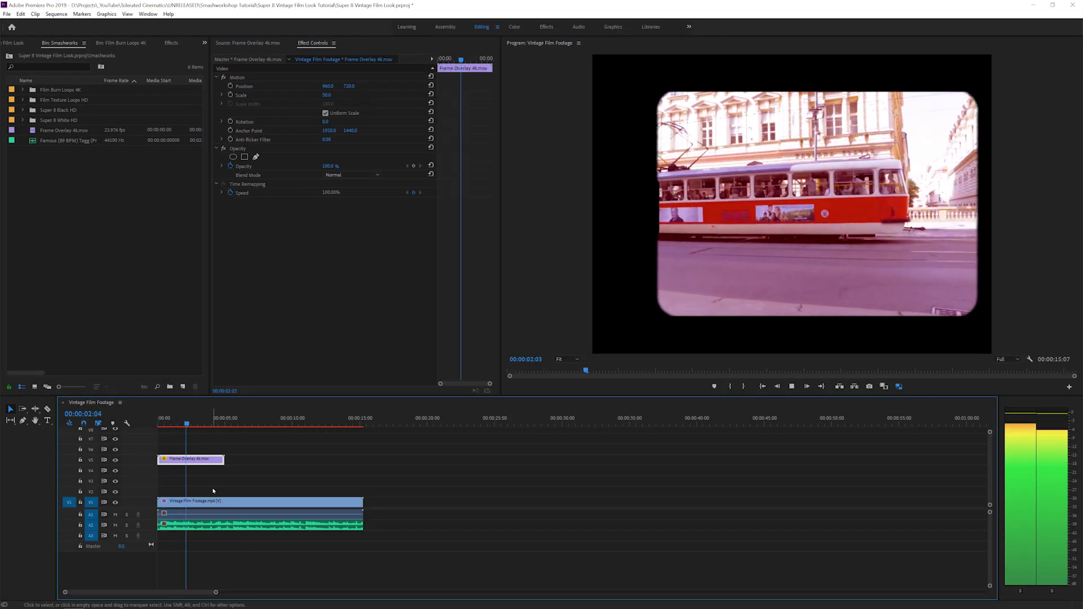
{"action": "key", "text": "space"}
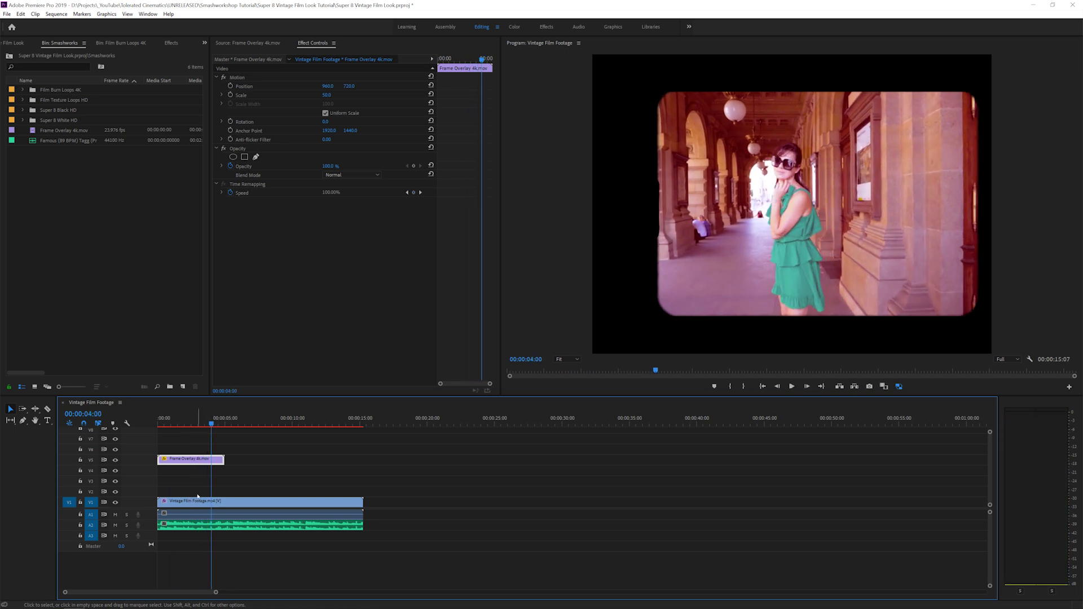
{"action": "key", "text": "space"}
{"action": "key", "text": "space"}
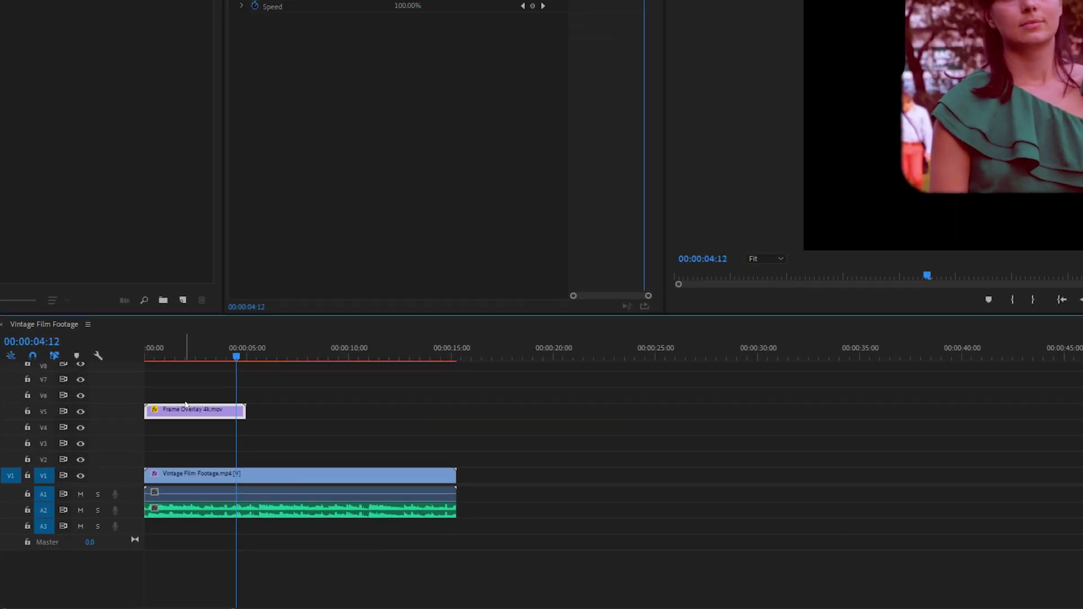
Step: Duplicate Frame Overlay 4k.mov end to end along track V5 and trim the last copy to the end of the footage
{"action": "left_click_drag", "start_coordinate": [187, 315], "coordinate": [335, 316]}
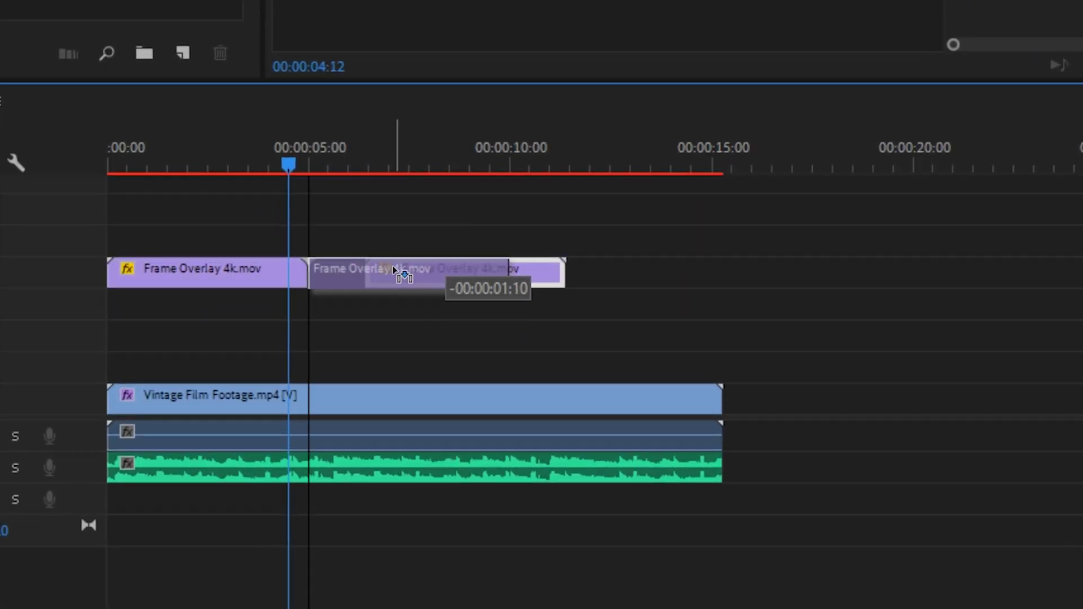
{"action": "left_click_drag", "start_coordinate": [360, 268], "coordinate": [554, 295]}
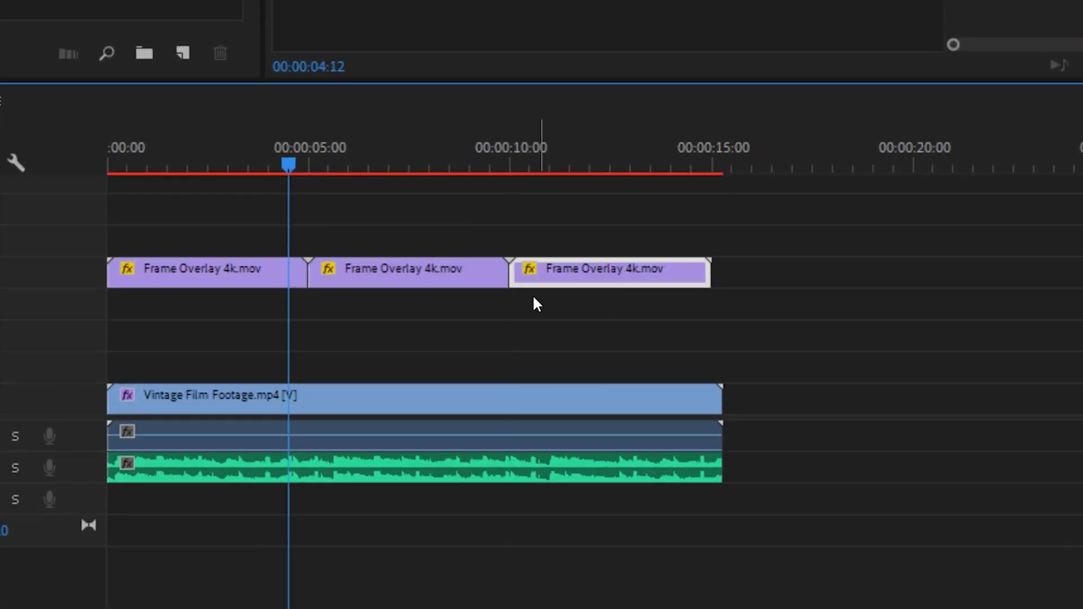
{"action": "scroll", "coordinate": [519, 304], "scroll_direction": "up", "scroll_amount": 2}
{"action": "scroll", "coordinate": [519, 305], "scroll_direction": "left", "scroll_amount": 3}
{"action": "left_click_drag", "start_coordinate": [127, 163], "coordinate": [953, 275]}
{"action": "left_click_drag", "start_coordinate": [845, 151], "coordinate": [320, 139]}
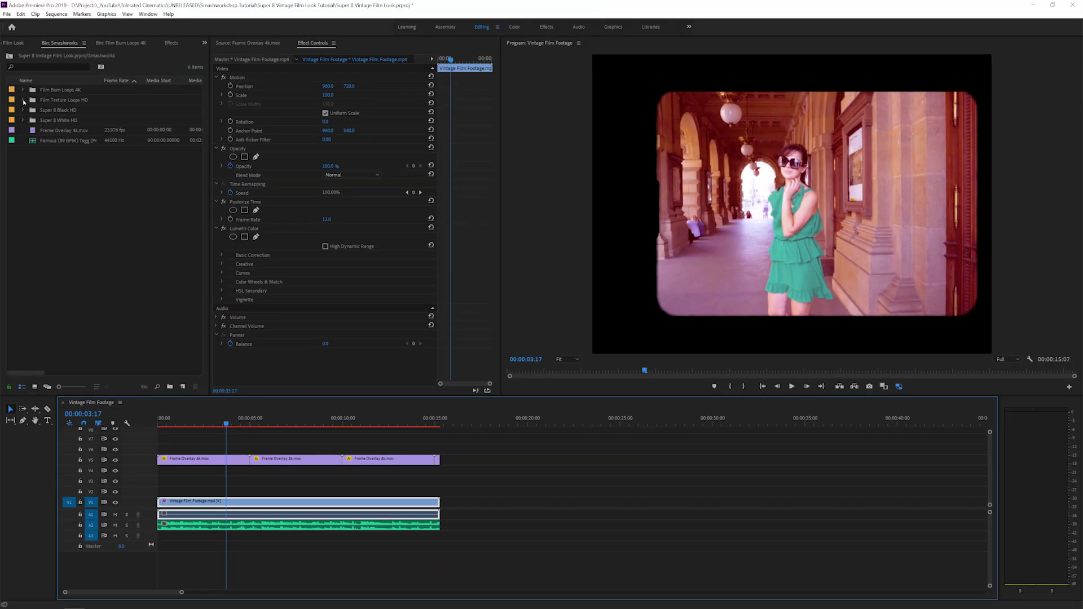
Step: Preview Texture Loop 1.mov from the Film Texture Loops HD folder in the source monitor
{"action": "left_click", "coordinate": [23, 100]}
{"action": "double_click", "coordinate": [44, 110]}
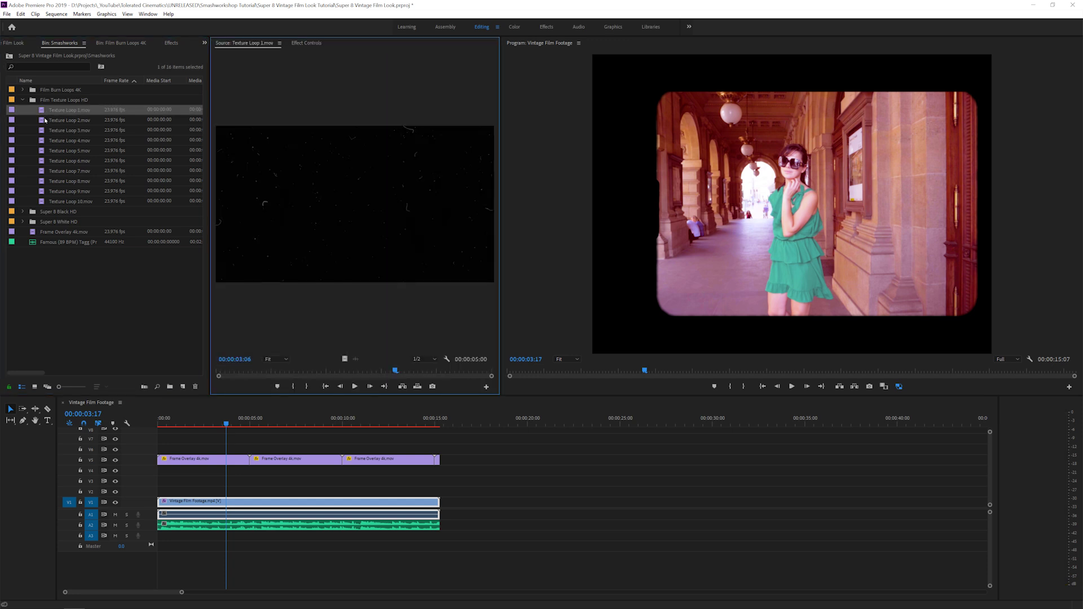
{"action": "left_click_drag", "start_coordinate": [257, 371], "coordinate": [372, 370]}
{"action": "left_click", "coordinate": [25, 229]}
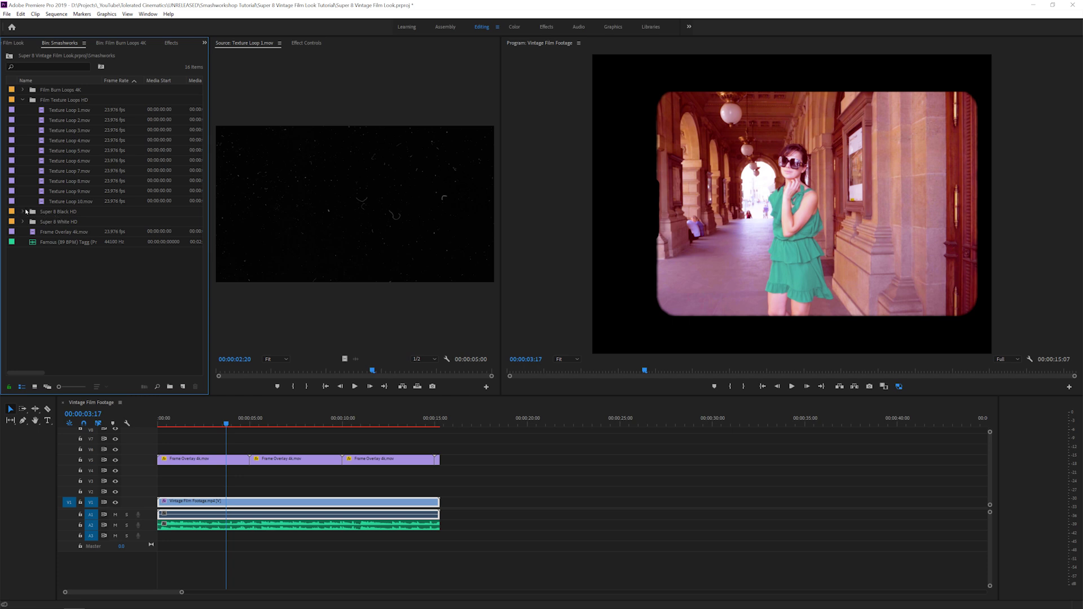
Step: Preview Super 8 Loop 1 Black HD.mov from the Super 8 Black HD folder and place its video on track V6 at the sequence start
{"action": "left_click", "coordinate": [22, 211]}
{"action": "double_click", "coordinate": [47, 224]}
{"action": "key", "text": "space"}
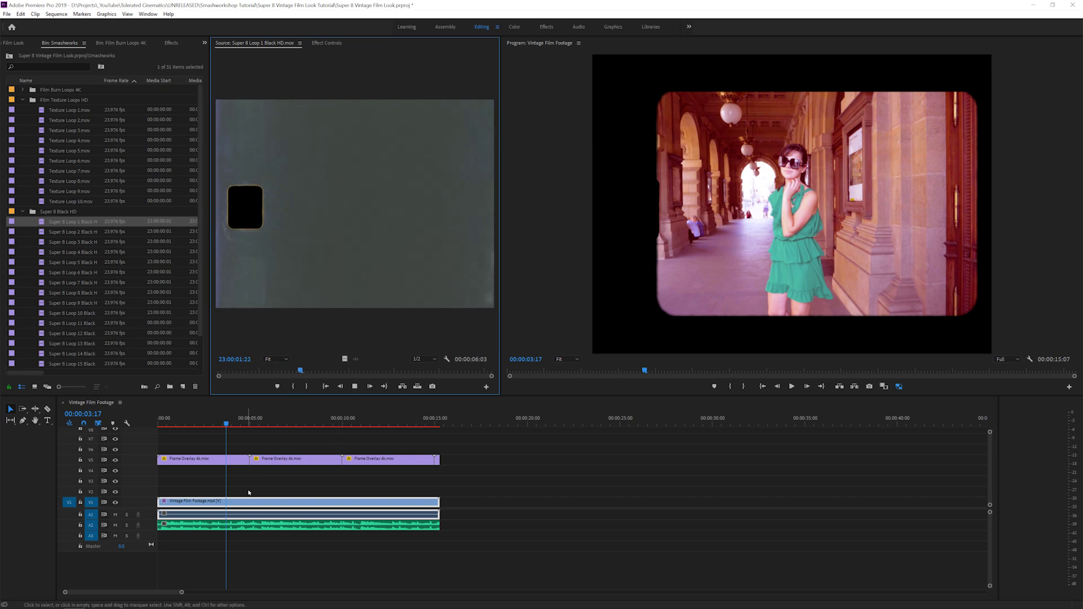
{"action": "left_click", "coordinate": [341, 369]}
{"action": "left_click_drag", "start_coordinate": [345, 359], "coordinate": [157, 449]}
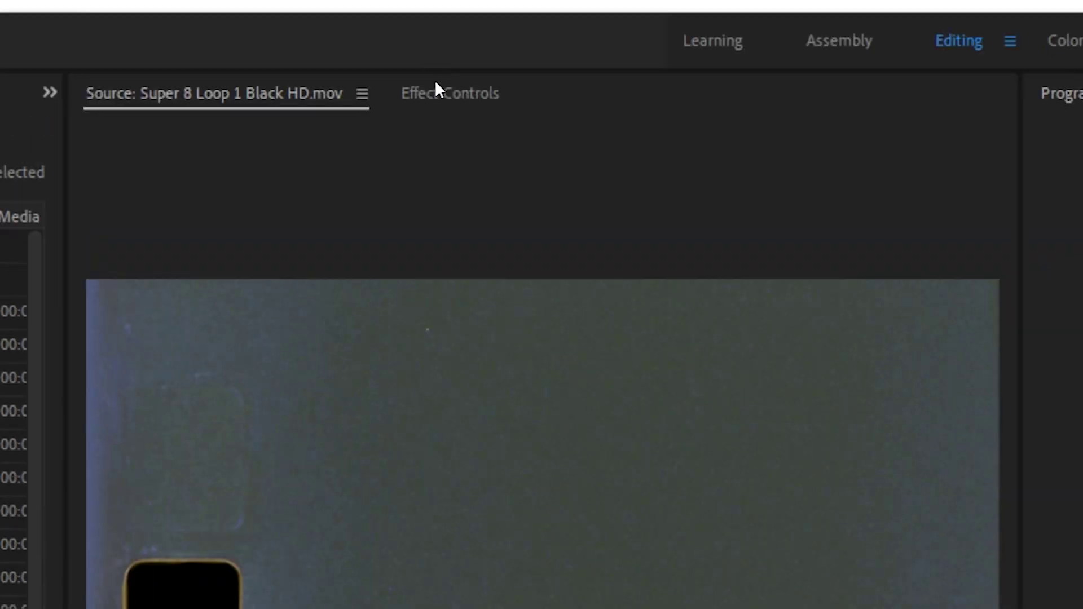
Step: Show the effect controls for Super 8 Loop 1 Black HD.mov and set its blend mode to Lighten
{"action": "left_click", "coordinate": [434, 93]}
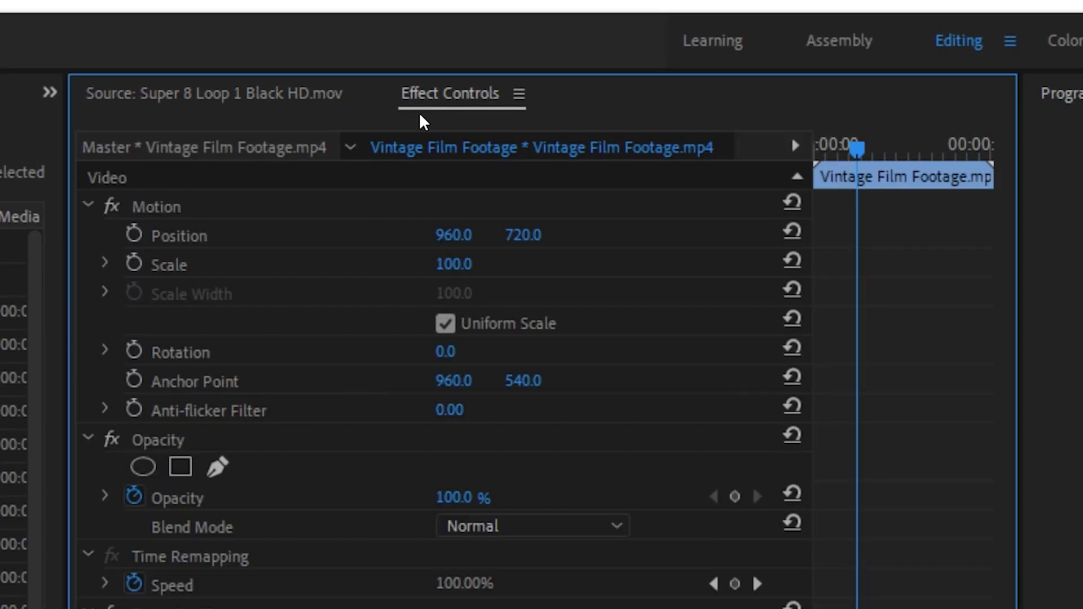
{"action": "left_click", "coordinate": [471, 260]}
{"action": "left_click", "coordinate": [537, 253]}
{"action": "left_click_drag", "start_coordinate": [473, 263], "coordinate": [454, 263]}
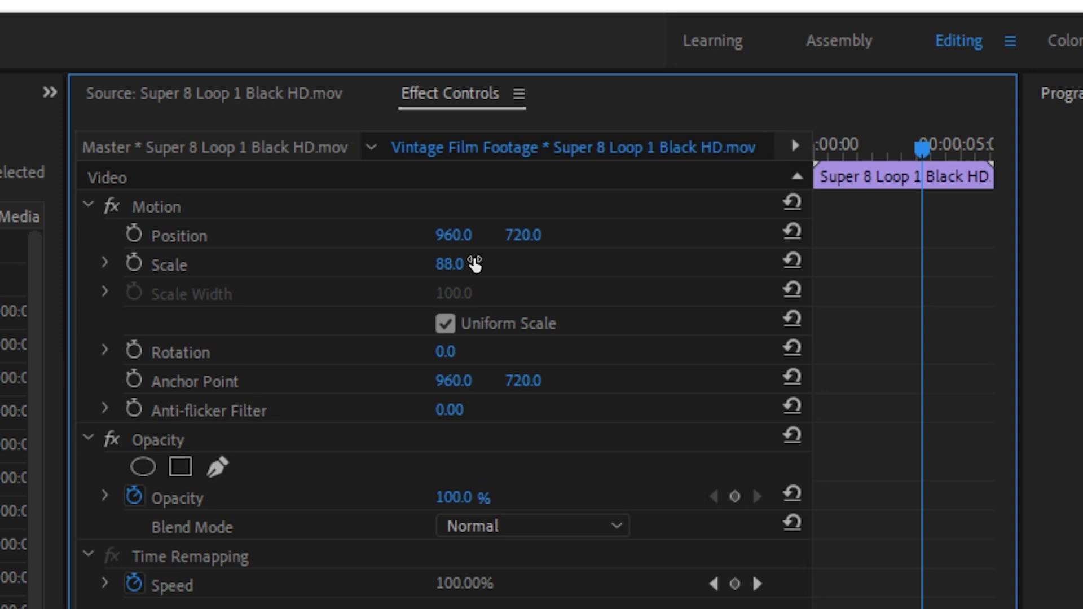
{"action": "key", "text": "ctrl+z"}
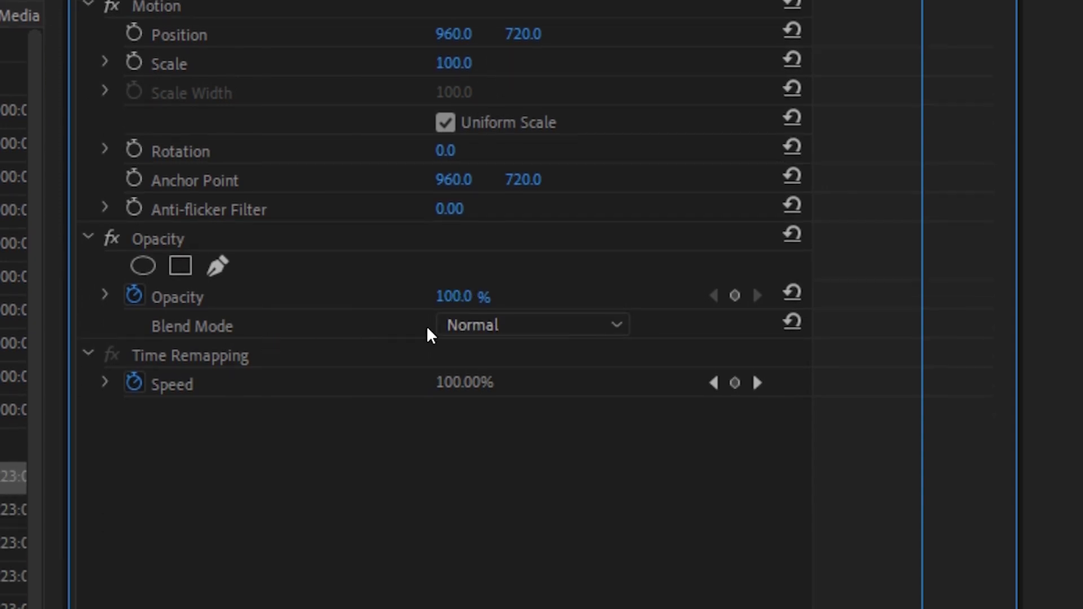
{"action": "left_click", "coordinate": [499, 330]}
{"action": "left_click", "coordinate": [497, 579]}
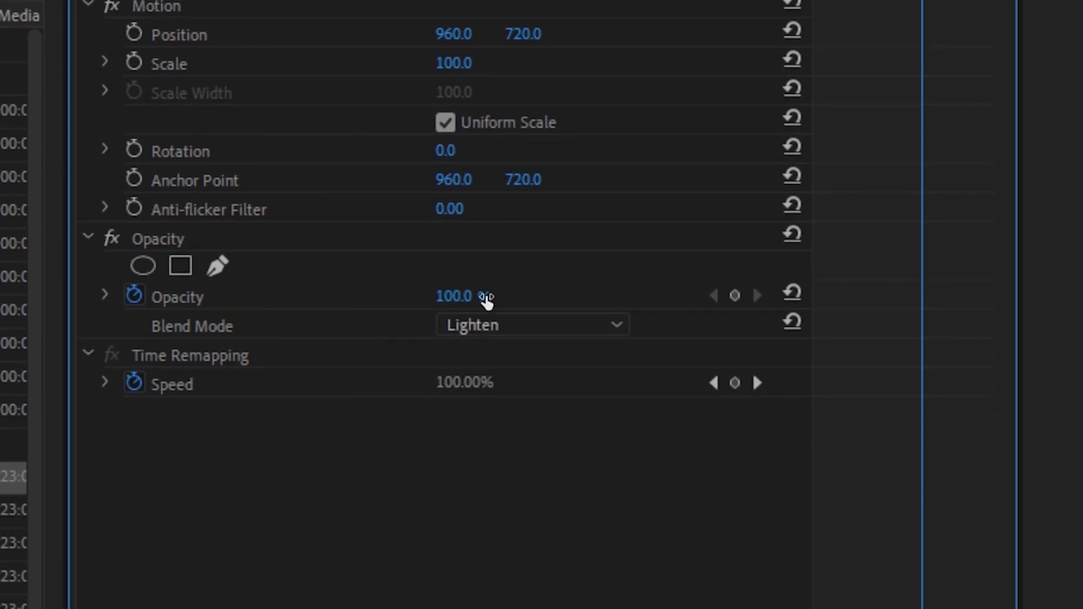
Step: Compare the Screen and Lighten blend modes on the Super 8 loop, leaving it on Lighten
{"action": "left_click", "coordinate": [487, 326]}
{"action": "left_click", "coordinate": [497, 605]}
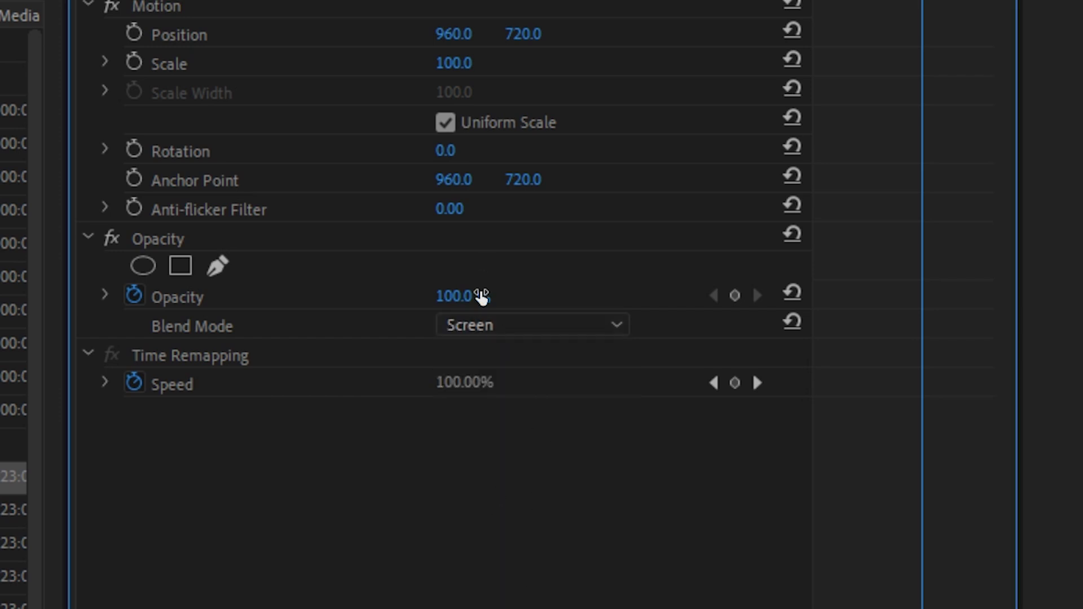
{"action": "left_click", "coordinate": [485, 326]}
{"action": "left_click", "coordinate": [487, 586]}
{"action": "left_click", "coordinate": [546, 325]}
{"action": "left_click", "coordinate": [496, 605]}
{"action": "left_click", "coordinate": [505, 331]}
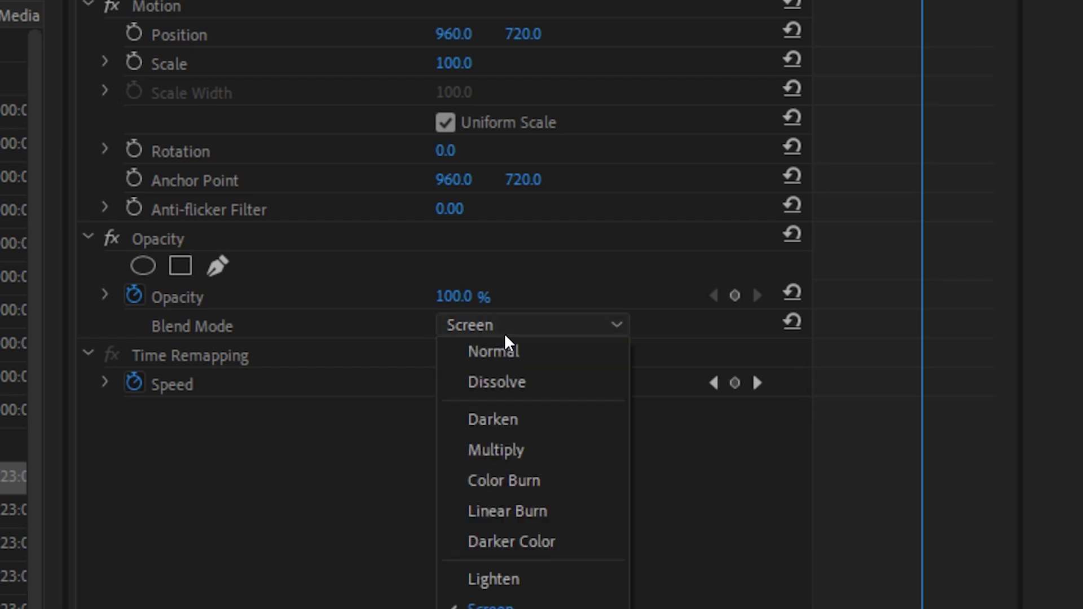
{"action": "left_click", "coordinate": [491, 583]}
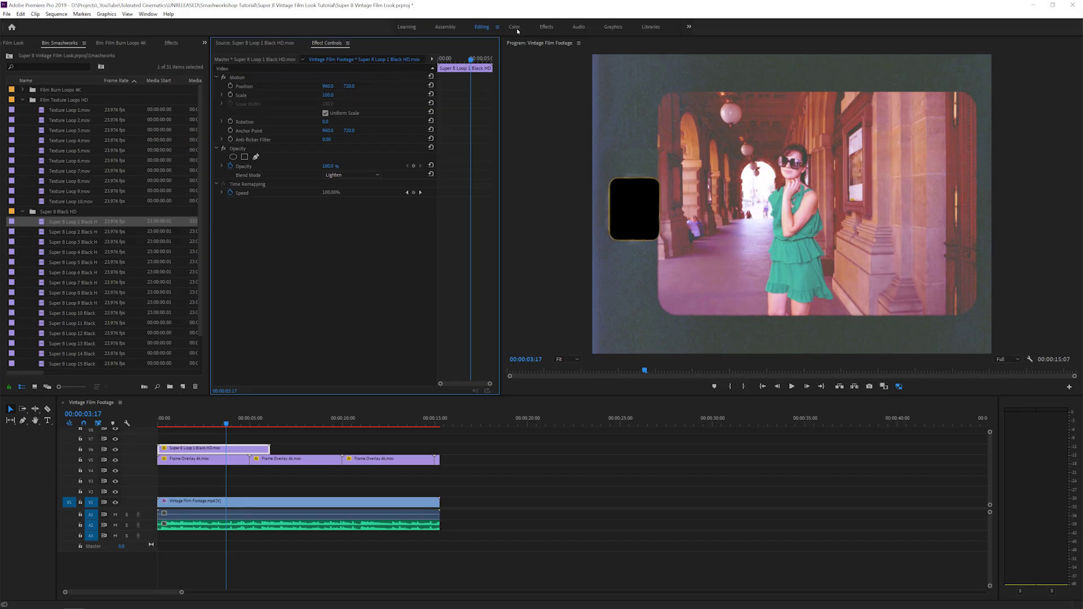
Step: Darken the Super 8 loop in Lumetri's Basic Correction with Blacks -45.6, Shadows -49.2 and Exposure -0.6
{"action": "key", "text": "alt+shift+4"}
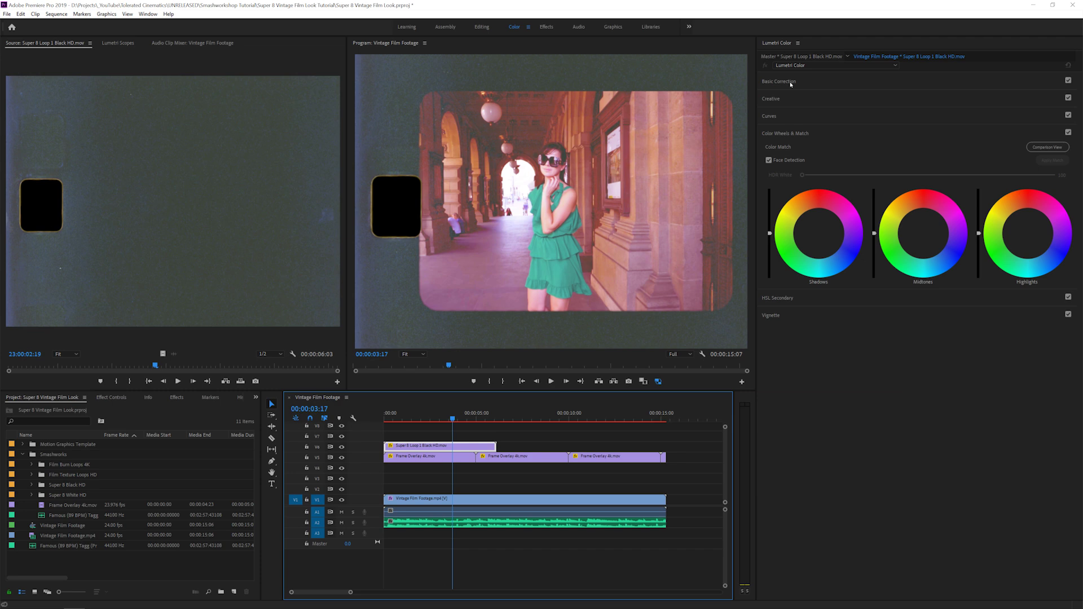
{"action": "left_click", "coordinate": [789, 82]}
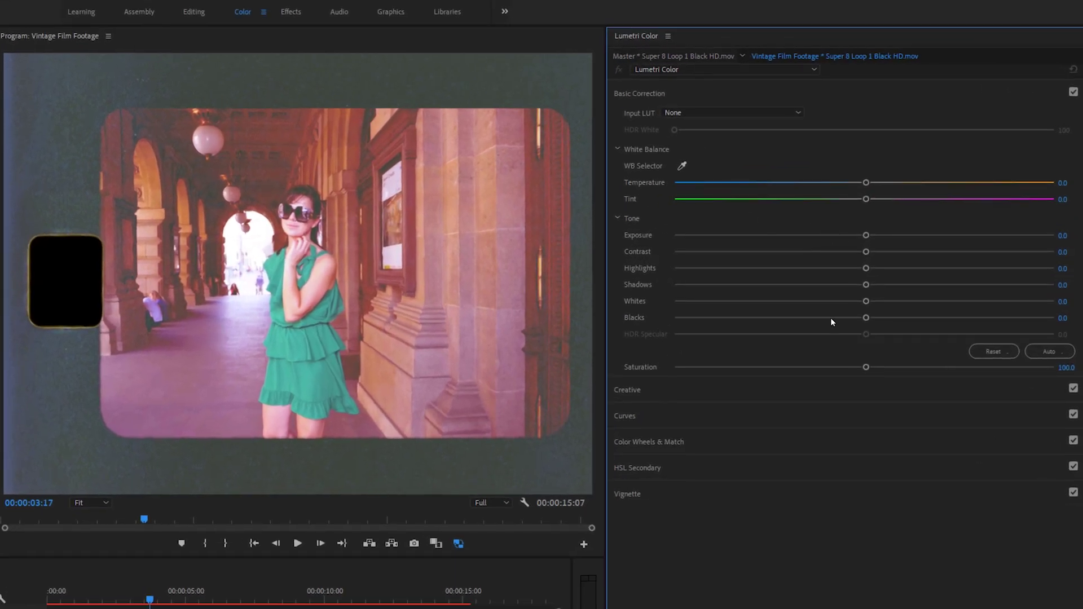
{"action": "left_click_drag", "start_coordinate": [853, 318], "coordinate": [778, 318]}
{"action": "left_click_drag", "start_coordinate": [861, 284], "coordinate": [785, 290]}
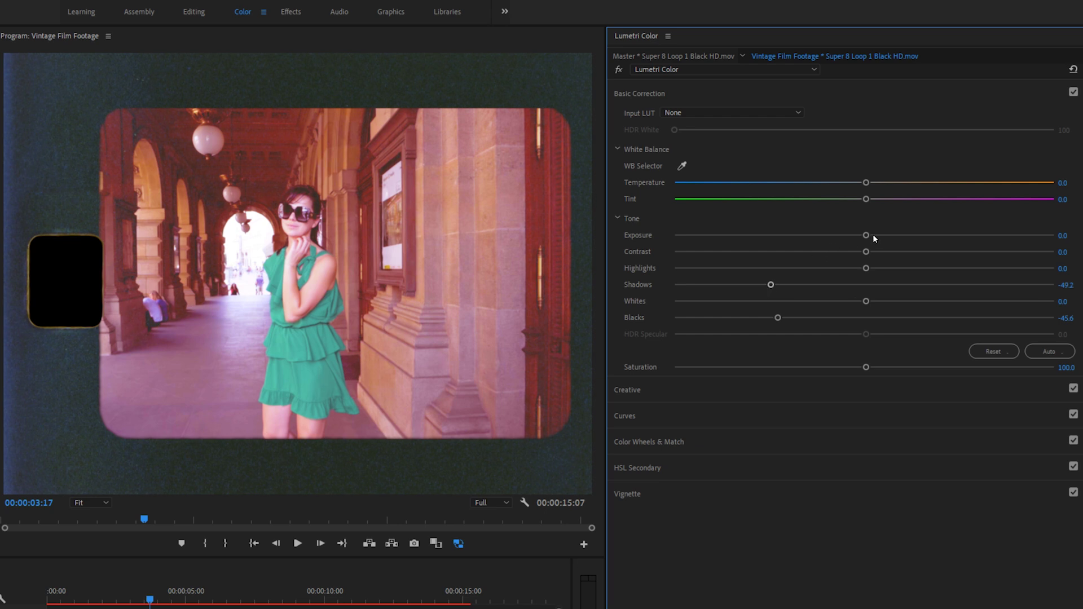
{"action": "left_click_drag", "start_coordinate": [867, 236], "coordinate": [842, 235]}
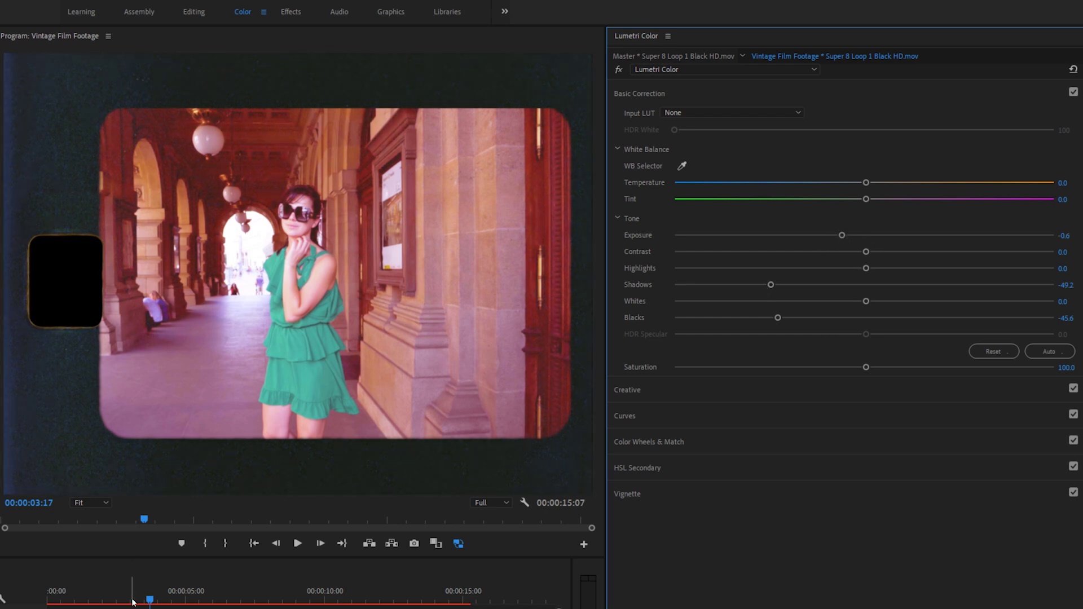
Step: Raise the Super 8 loop's Exposure to -0.3 and Blacks to -29.2, checking the result on the tram shot
{"action": "left_click_drag", "start_coordinate": [134, 602], "coordinate": [84, 599]}
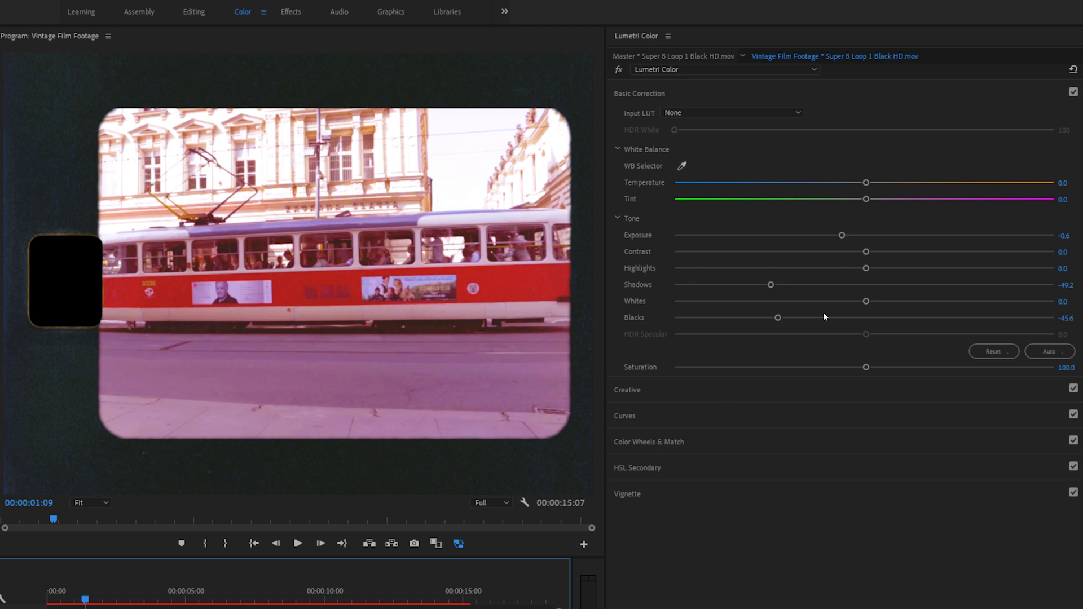
{"action": "left_click_drag", "start_coordinate": [845, 235], "coordinate": [855, 236]}
{"action": "left_click_drag", "start_coordinate": [778, 319], "coordinate": [808, 321]}
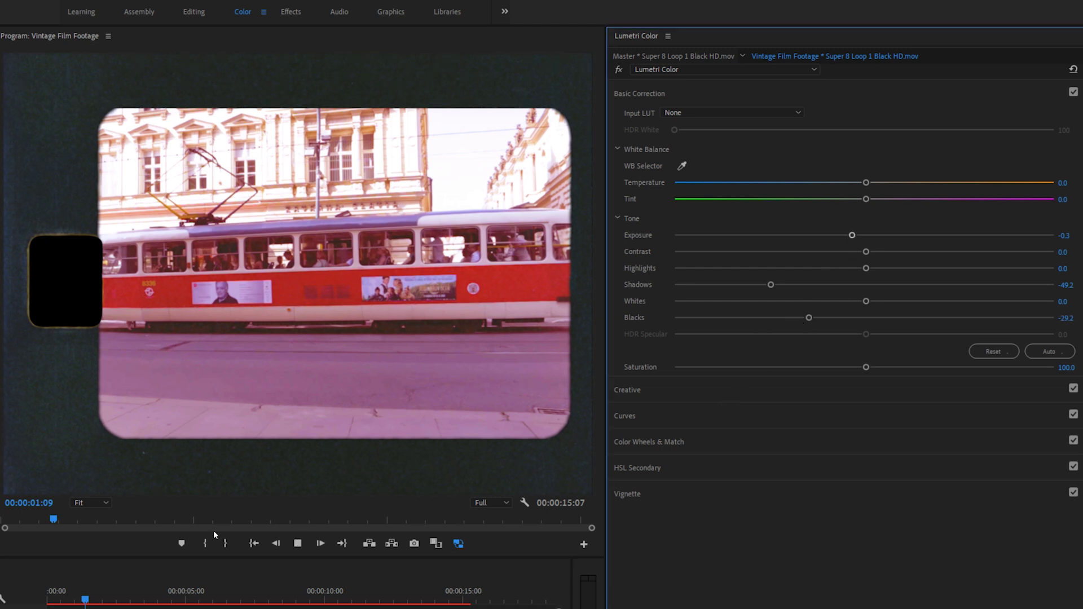
{"action": "key", "text": "space"}
{"action": "left_click", "coordinate": [134, 608]}
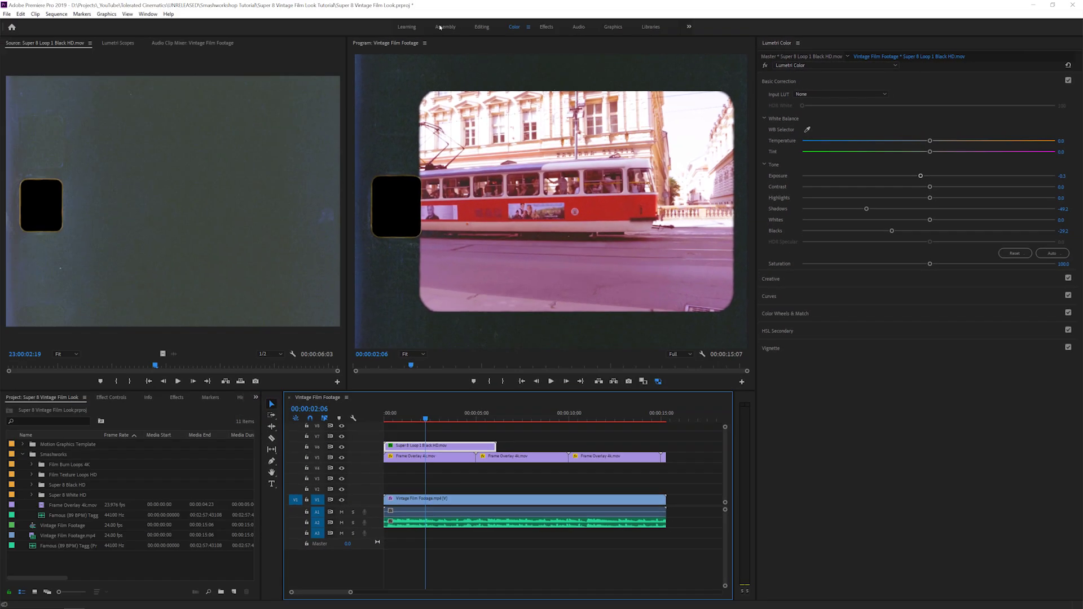
Step: Return to the Editing workspace and preview Super 8 Loop 2 and Super 8 Loop 3 from the Super 8 Black HD folder
{"action": "left_click", "coordinate": [479, 28]}
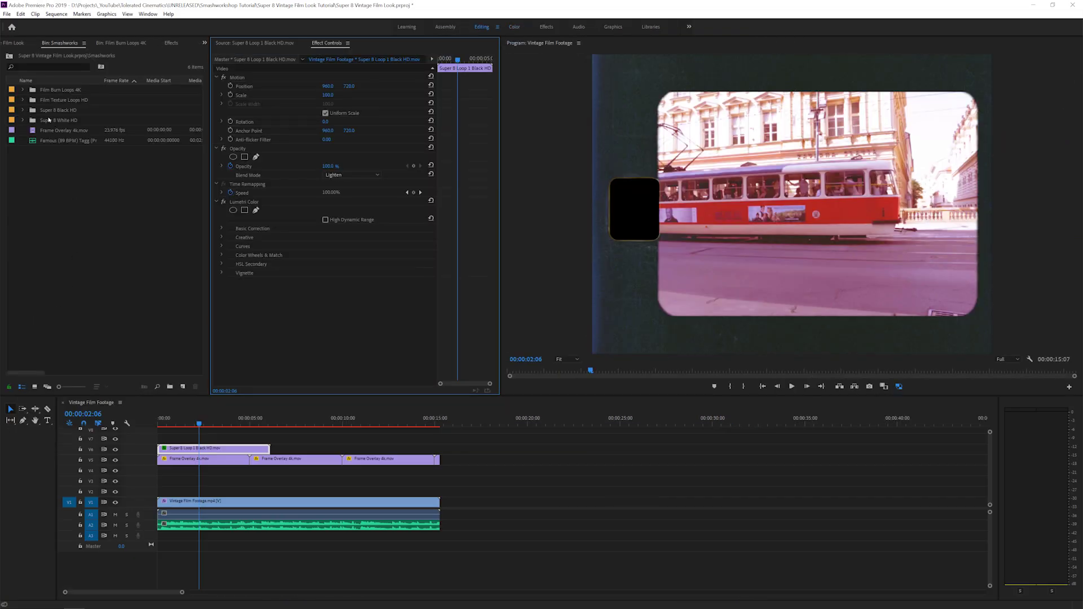
{"action": "left_click", "coordinate": [22, 110]}
{"action": "double_click", "coordinate": [73, 130]}
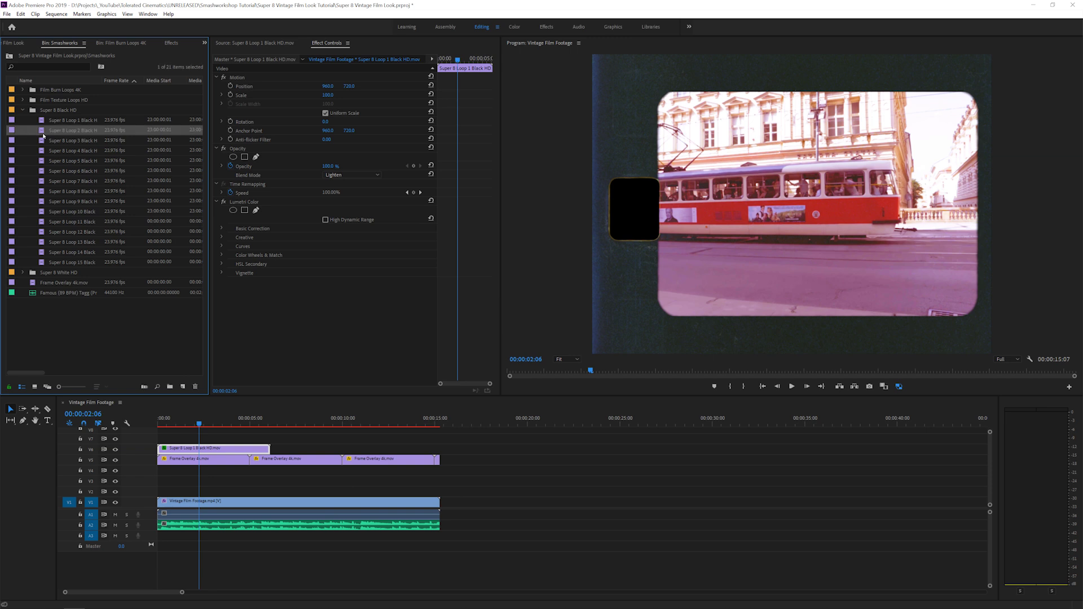
{"action": "left_click_drag", "start_coordinate": [277, 375], "coordinate": [424, 373]}
{"action": "double_click", "coordinate": [74, 141]}
{"action": "left_click_drag", "start_coordinate": [237, 371], "coordinate": [419, 372]}
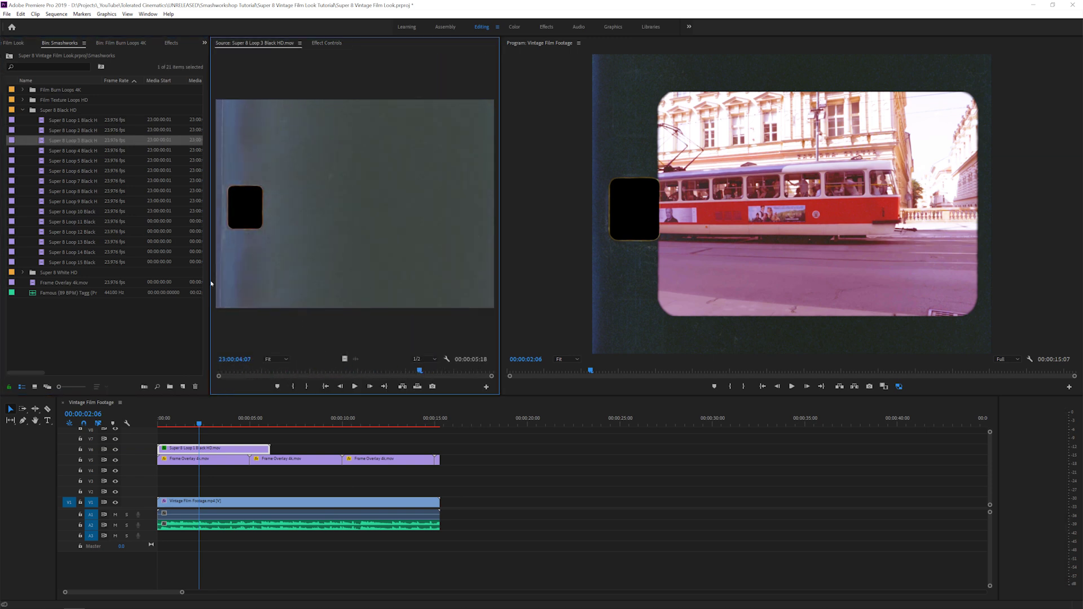
Step: Preview Super 8 Loop 4 and Loop 5 Black HD.mov and place them on V6 above the second and third frame overlays
{"action": "key", "text": "Down"}
{"action": "left_click_drag", "start_coordinate": [229, 373], "coordinate": [490, 374]}
{"action": "left_click_drag", "start_coordinate": [339, 368], "coordinate": [251, 451]}
{"action": "double_click", "coordinate": [41, 160]}
{"action": "left_click_drag", "start_coordinate": [221, 372], "coordinate": [450, 371]}
{"action": "left_click_drag", "start_coordinate": [351, 372], "coordinate": [344, 451]}
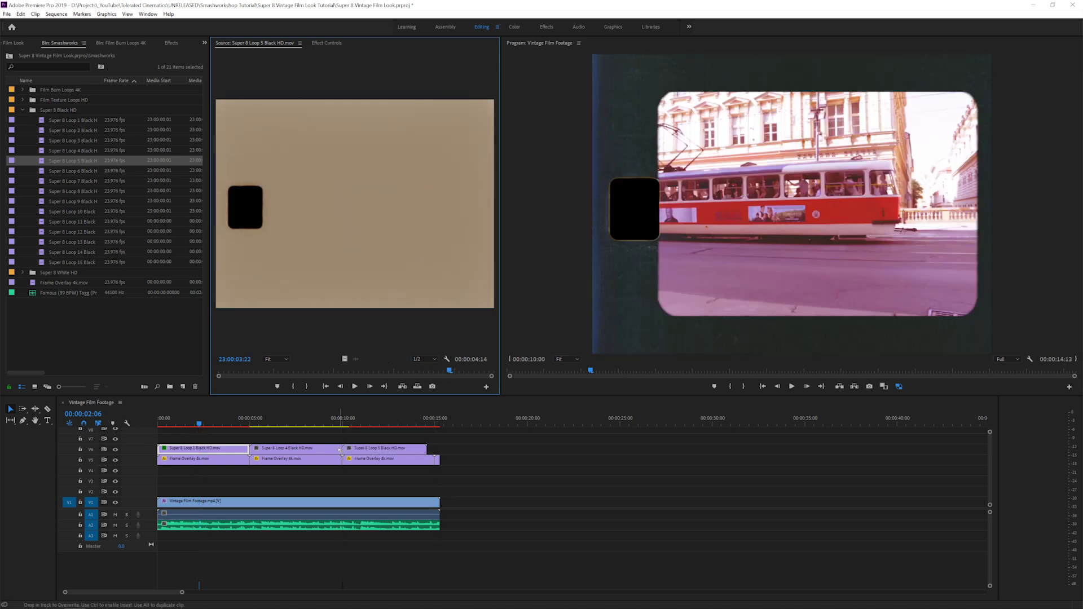
Step: Fill the remaining end of V6 with Super 8 Loop 6 Black HD.mov, leaving no excess past the footage
{"action": "double_click", "coordinate": [36, 170]}
{"action": "left_click_drag", "start_coordinate": [366, 380], "coordinate": [460, 456]}
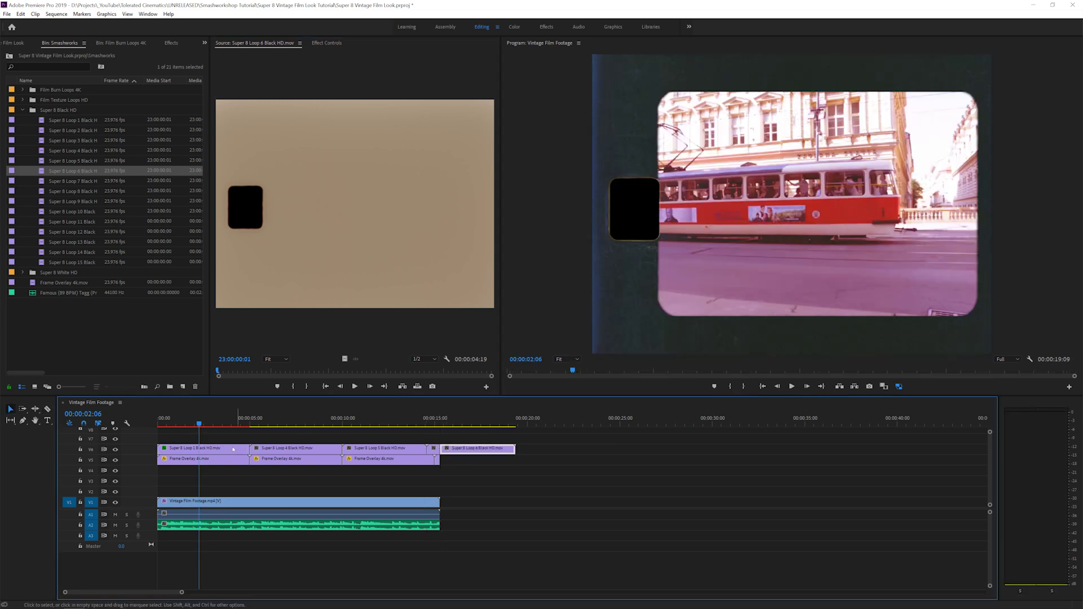
{"action": "key", "text": "ctrl+z"}
Step: Copy the Lumetri Color effect from Super 8 Loop 1 onto the Super 8 Loop 4, Loop 5 and Loop 6 clips
{"action": "left_click", "coordinate": [321, 43]}
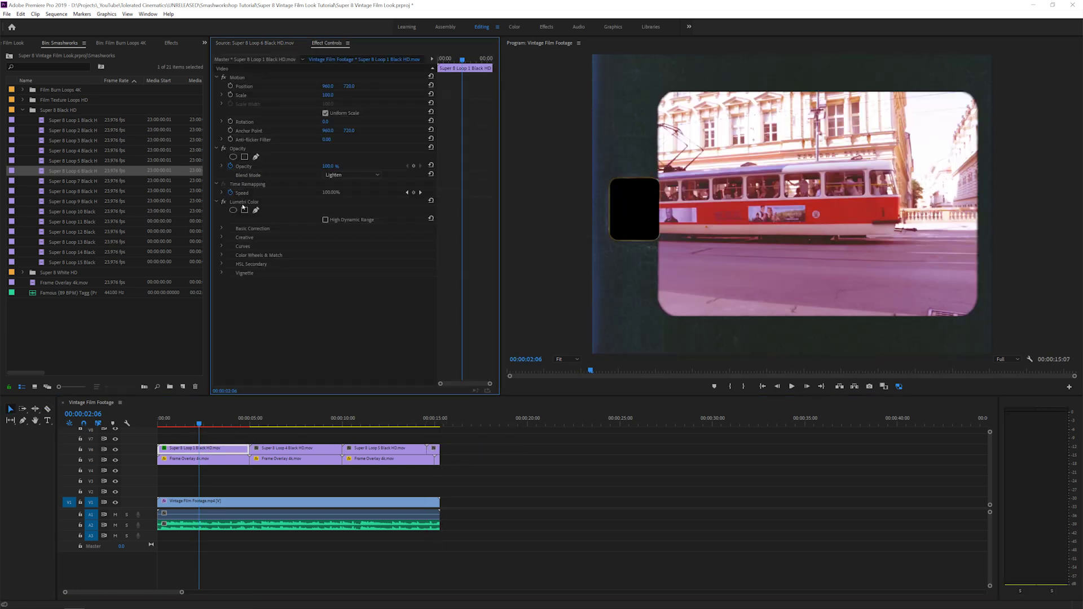
{"action": "left_click", "coordinate": [243, 203]}
{"action": "left_click", "coordinate": [277, 454]}
{"action": "left_click", "coordinate": [390, 451]}
{"action": "left_click", "coordinate": [434, 450]}
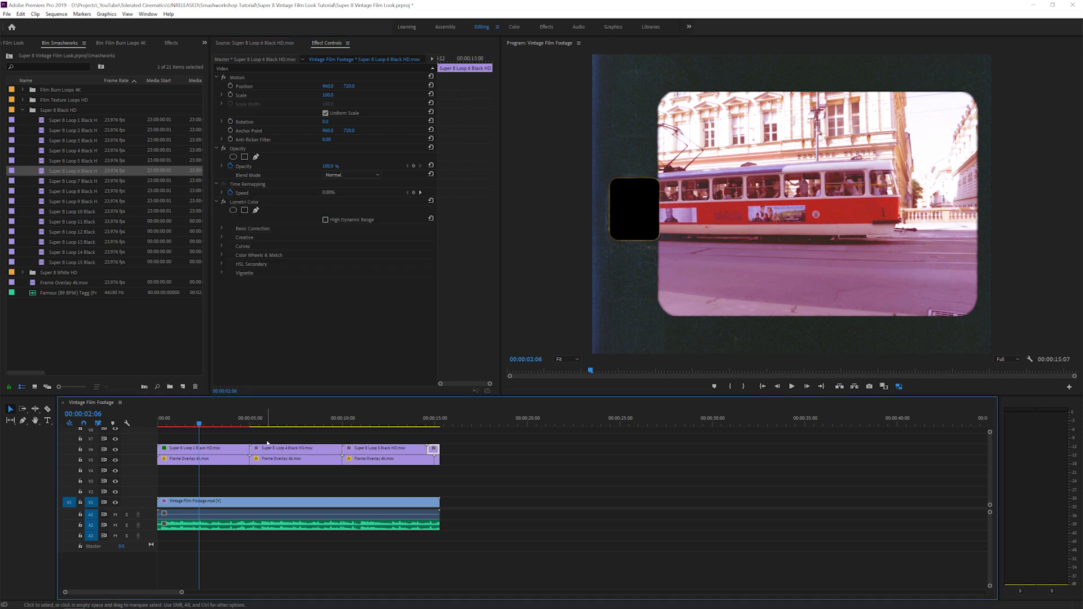
Step: Set the blend mode of the Super 8 Loop 4, Loop 5 and Loop 6 clips to Lighten and play the sequence from the start
{"action": "left_click", "coordinate": [339, 177]}
{"action": "left_click", "coordinate": [340, 253]}
{"action": "left_click", "coordinate": [353, 447]}
{"action": "left_click", "coordinate": [357, 175]}
{"action": "left_click", "coordinate": [341, 253]}
{"action": "left_click", "coordinate": [434, 450]}
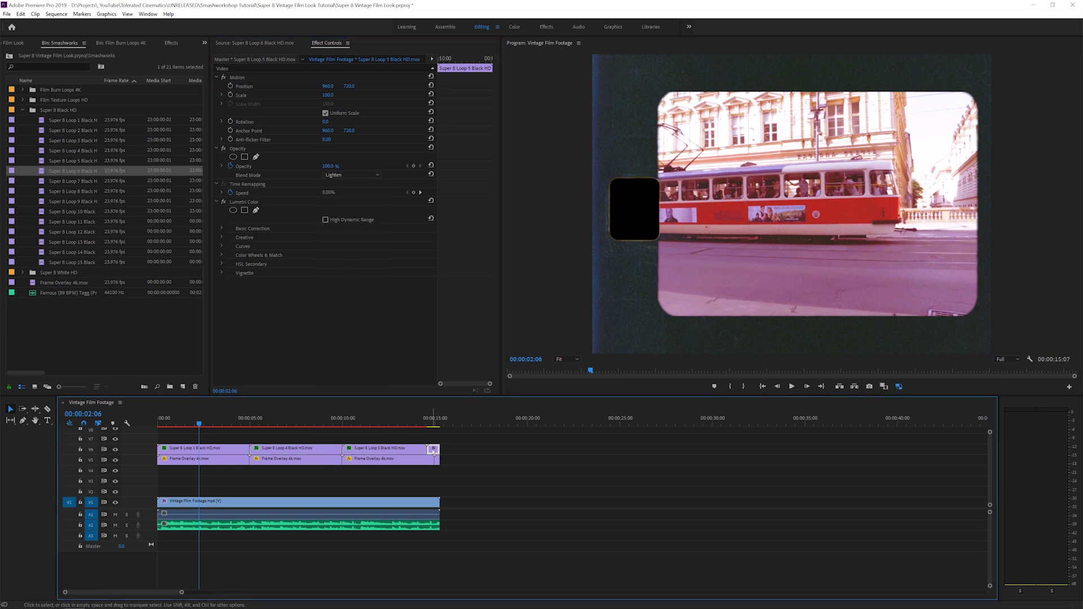
{"action": "left_click", "coordinate": [340, 177]}
{"action": "left_click", "coordinate": [342, 253]}
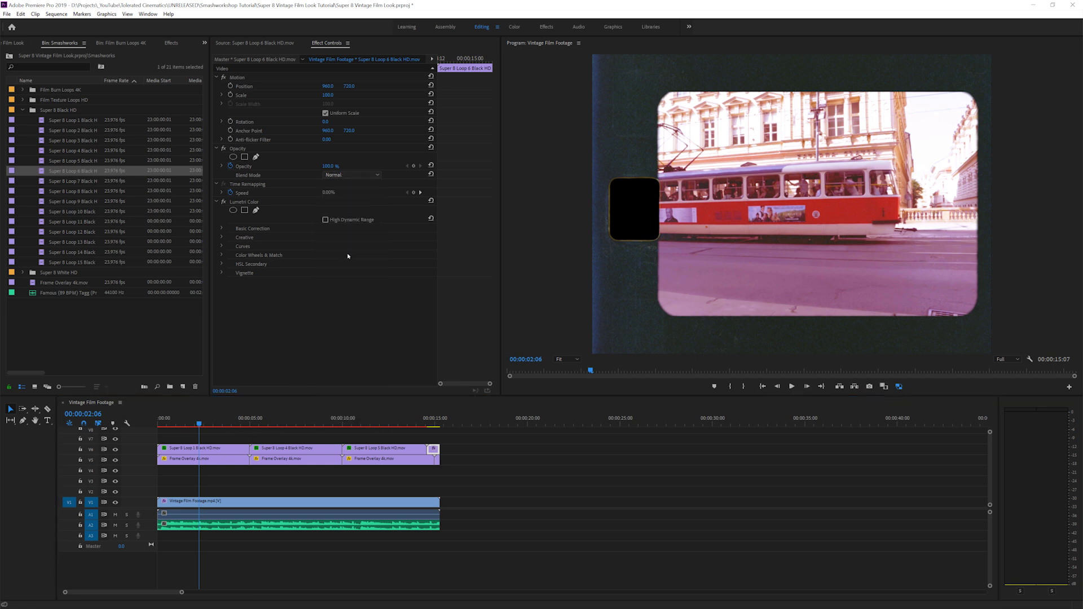
{"action": "left_click_drag", "start_coordinate": [197, 420], "coordinate": [153, 425]}
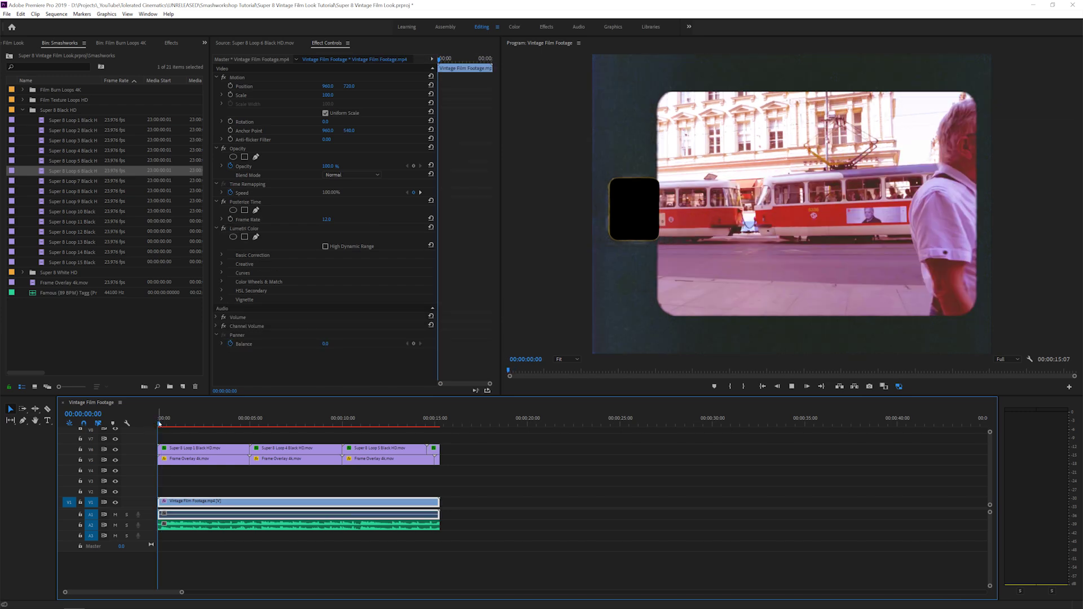
{"action": "key", "text": "space"}
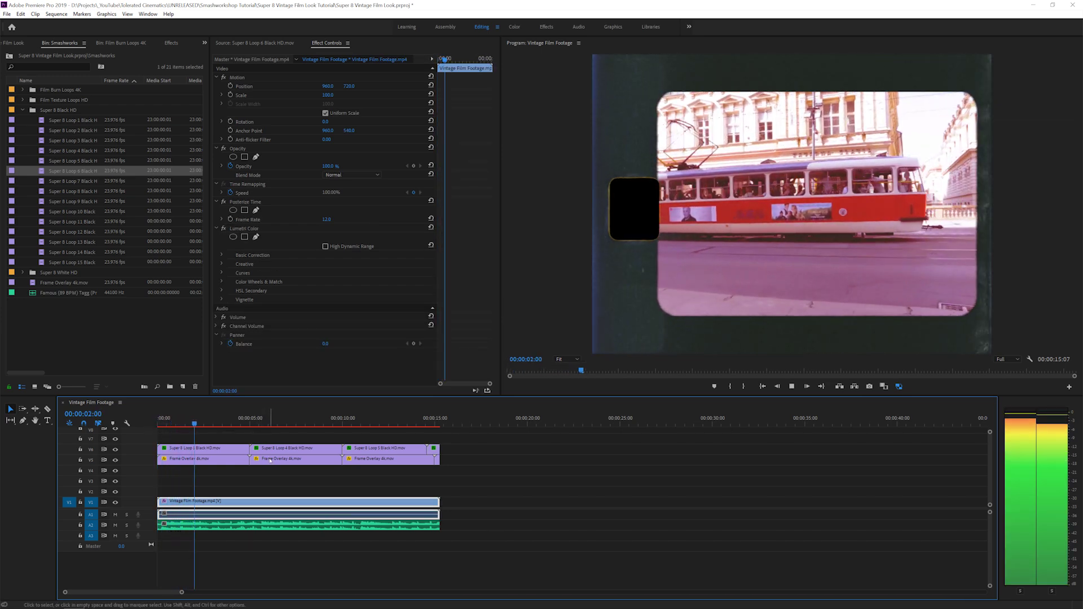
Step: Stop playback and duplicate Vintage Film Footage.mp4 onto the two video tracks directly above it, V2 and V3
{"action": "key", "text": "space"}
{"action": "left_click", "coordinate": [242, 483]}
{"action": "left_click", "coordinate": [232, 499]}
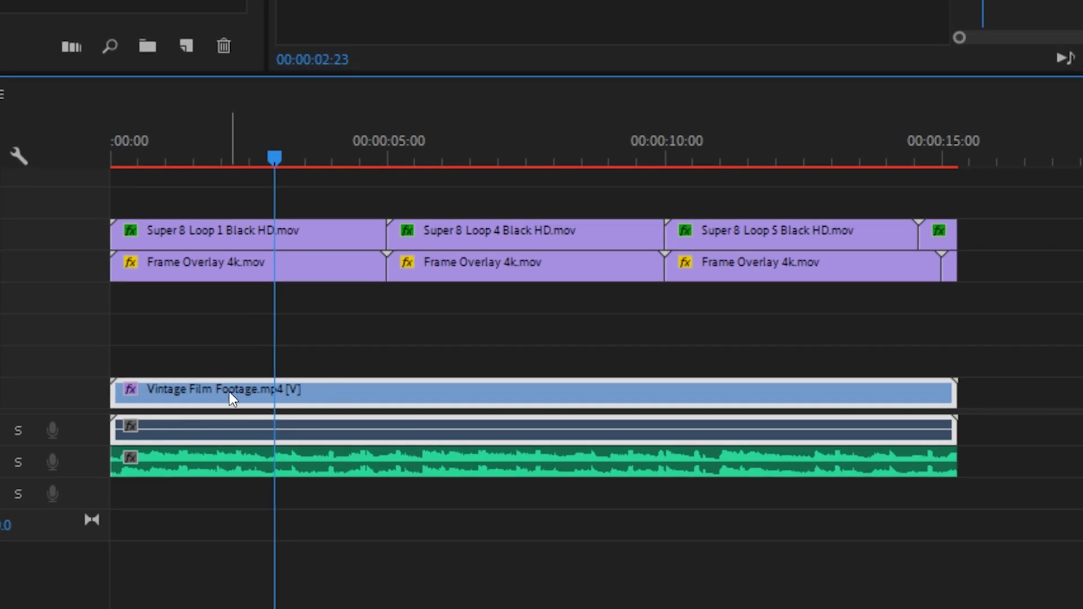
{"action": "left_click_drag", "start_coordinate": [230, 392], "coordinate": [233, 329]}
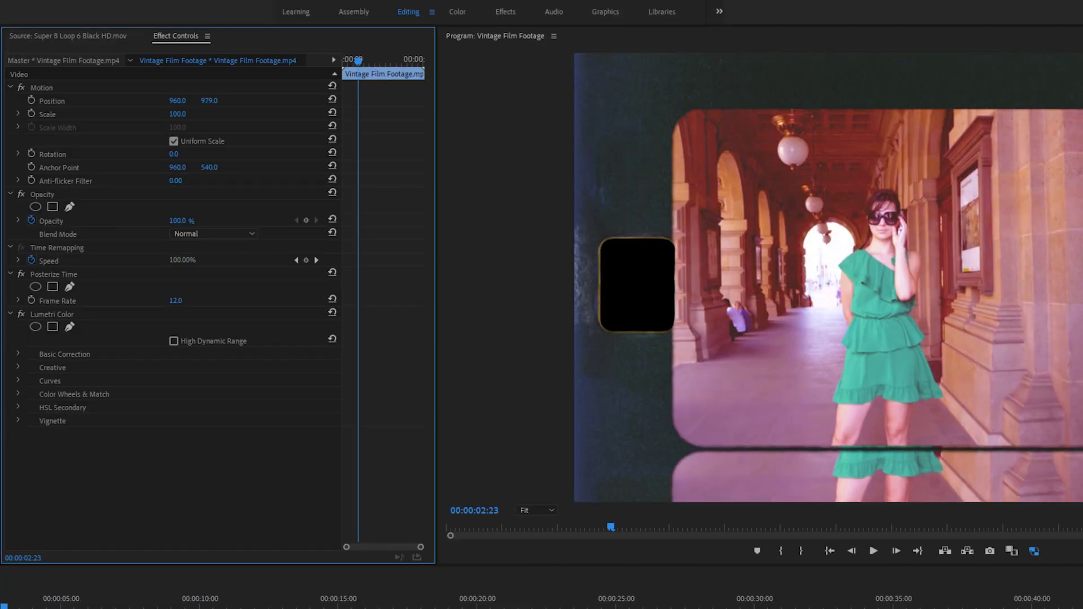
Step: Shift one footage copy down to vertical position 1812 and the other up, filling the film frames below and above the main one
{"action": "left_click_drag", "start_coordinate": [210, 100], "coordinate": [701, 101]}
{"action": "left_click_drag", "start_coordinate": [328, 101], "coordinate": [305, 100]}
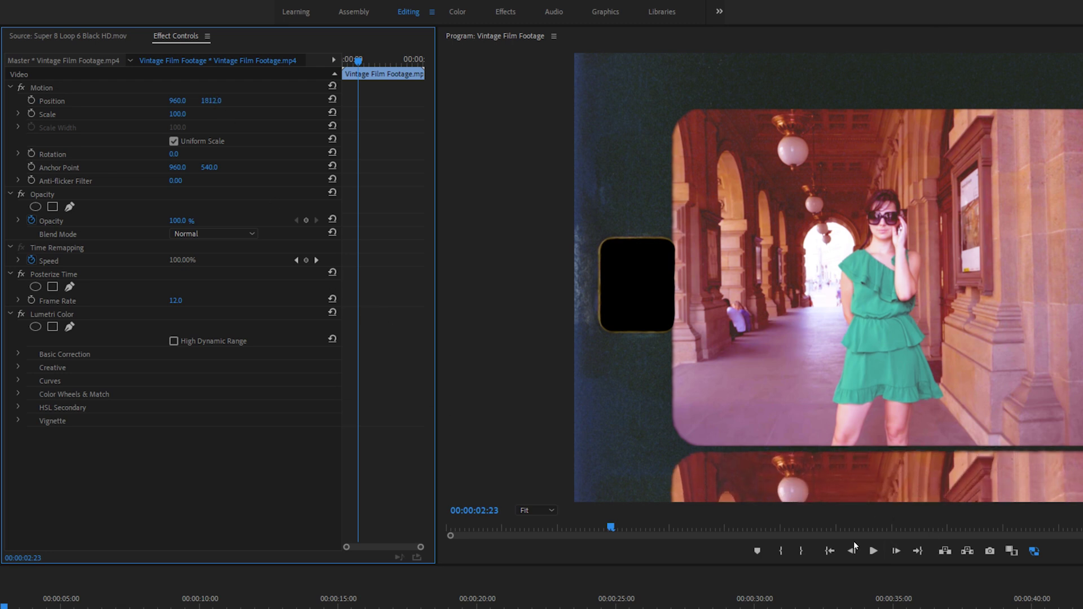
{"action": "left_click", "coordinate": [17, 608]}
{"action": "left_click_drag", "start_coordinate": [212, 100], "coordinate": [1, 100]}
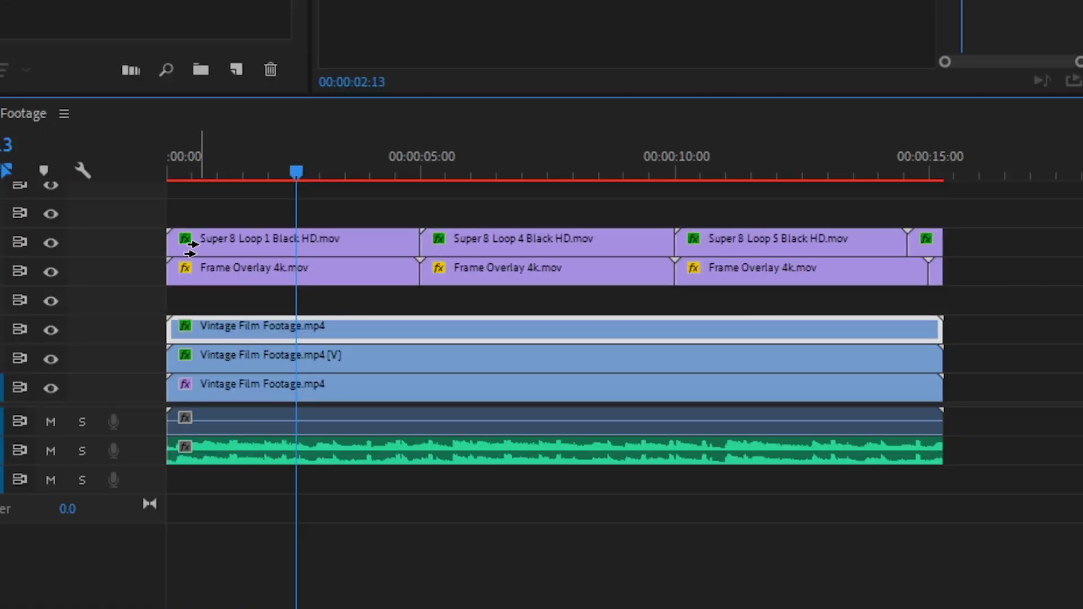
Step: Move all clips about 3.5 seconds later in the sequence, and raise the Super 8 Loop and Frame Overlay clips by one track
{"action": "left_click_drag", "start_coordinate": [192, 243], "coordinate": [374, 250]}
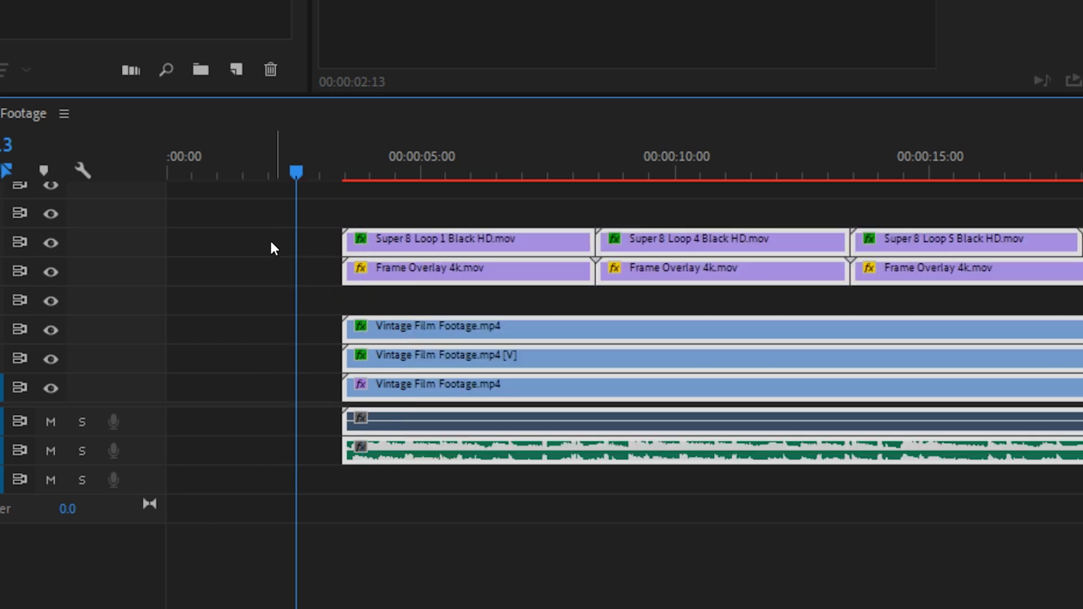
{"action": "left_click", "coordinate": [269, 245]}
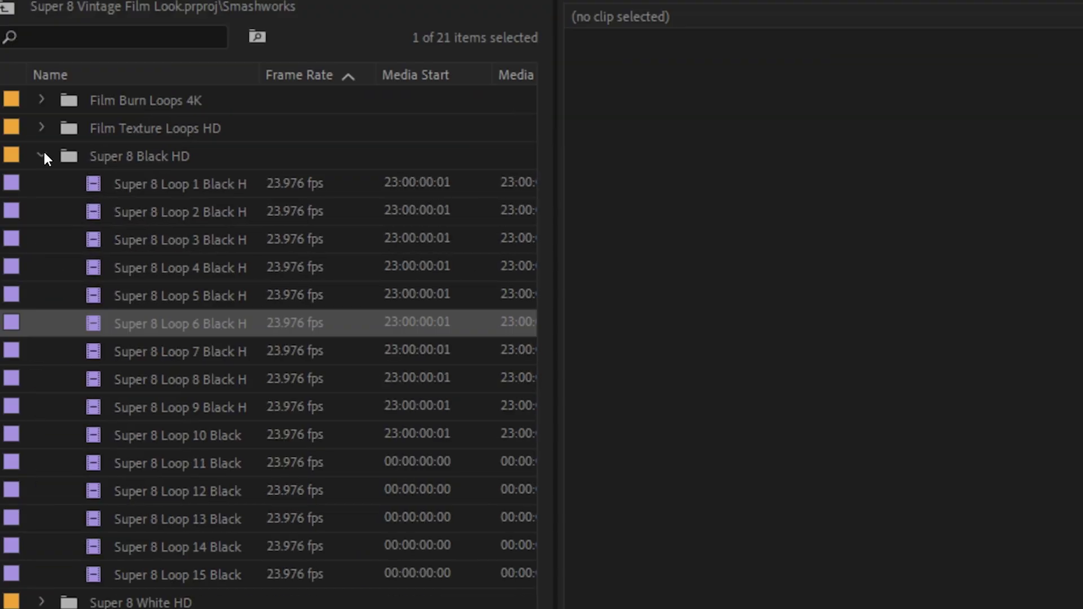
{"action": "left_click", "coordinate": [44, 153]}
{"action": "left_click", "coordinate": [59, 192]}
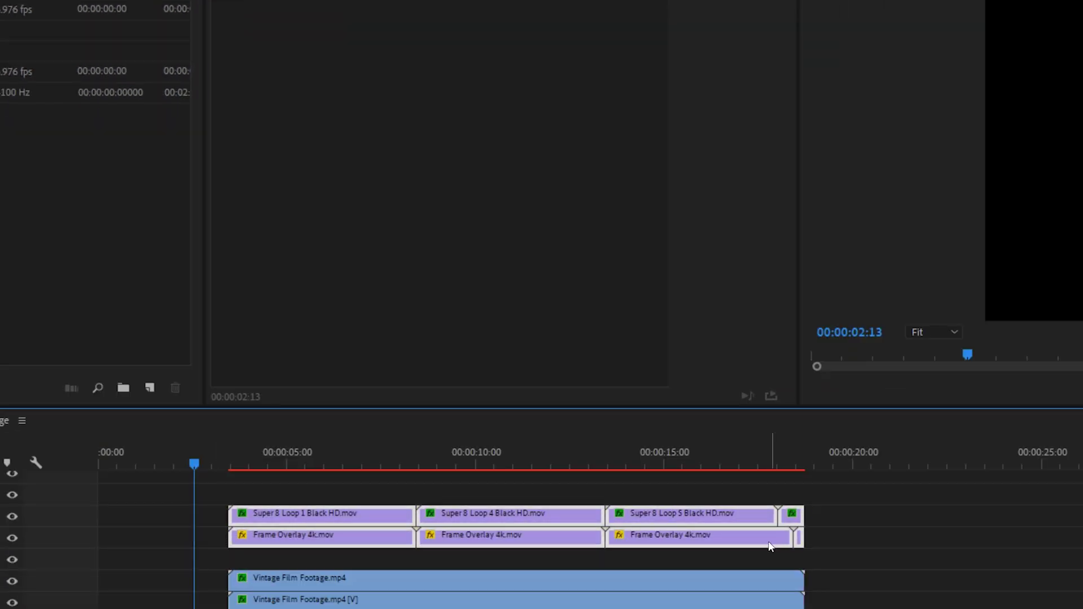
{"action": "left_click_drag", "start_coordinate": [771, 547], "coordinate": [757, 519]}
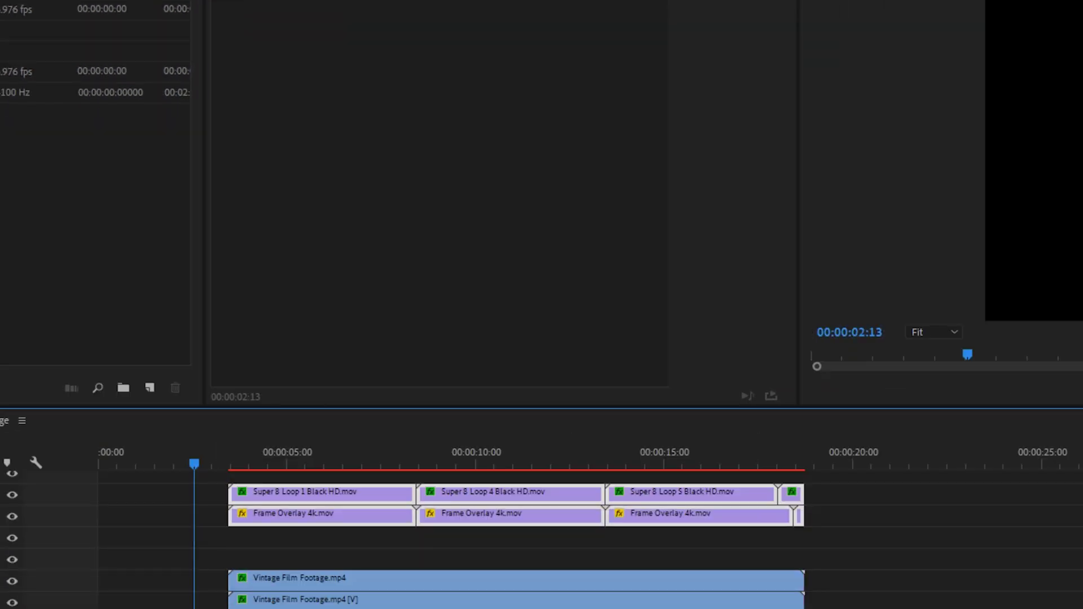
Step: Place Texture Loop 3.mov on V4 at the start of the footage and set its scale to 153
{"action": "double_click", "coordinate": [3, 3]}
{"action": "left_click_drag", "start_coordinate": [346, 477], "coordinate": [366, 565]}
{"action": "left_click", "coordinate": [365, 565]}
{"action": "left_click", "coordinate": [332, 442]}
{"action": "left_click", "coordinate": [384, 25]}
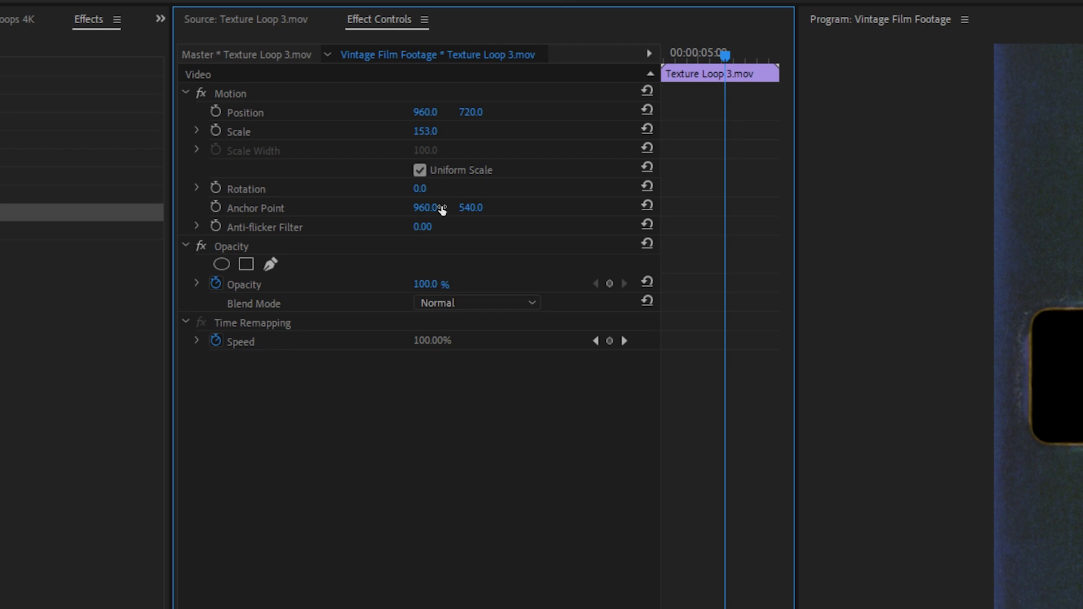
Step: Set the Texture Loop 3 clip's blend mode to Screen and play the result
{"action": "left_click", "coordinate": [451, 304]}
{"action": "left_click", "coordinate": [470, 490]}
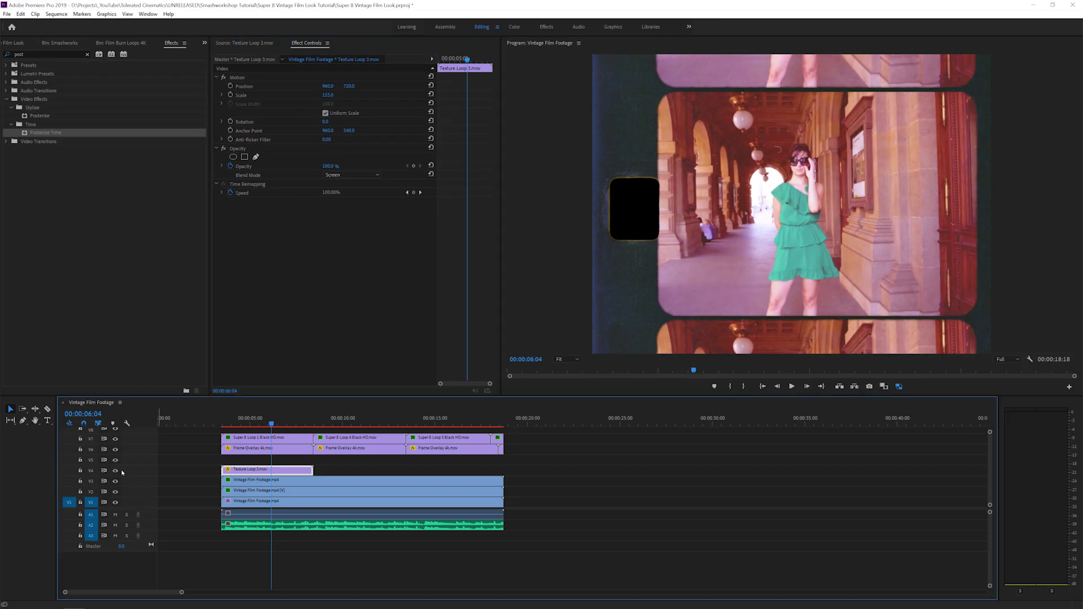
{"action": "key", "text": "space"}
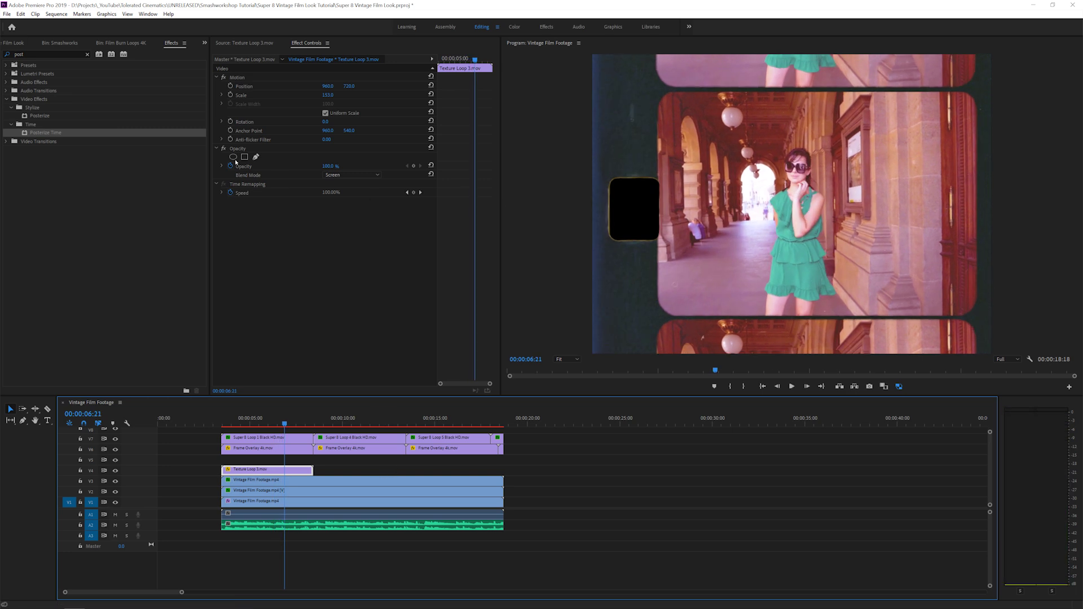
Step: Add Texture Loop 4.mov and Texture Loop 5.mov on V4 directly after the Texture Loop 3 clip
{"action": "left_click", "coordinate": [59, 42]}
{"action": "left_click_drag", "start_coordinate": [49, 145], "coordinate": [316, 470]}
{"action": "left_click_drag", "start_coordinate": [62, 148], "coordinate": [388, 472]}
Step: Set the blend mode of the Texture Loop 4 and Texture Loop 5 clips to Screen
{"action": "left_click", "coordinate": [364, 177]}
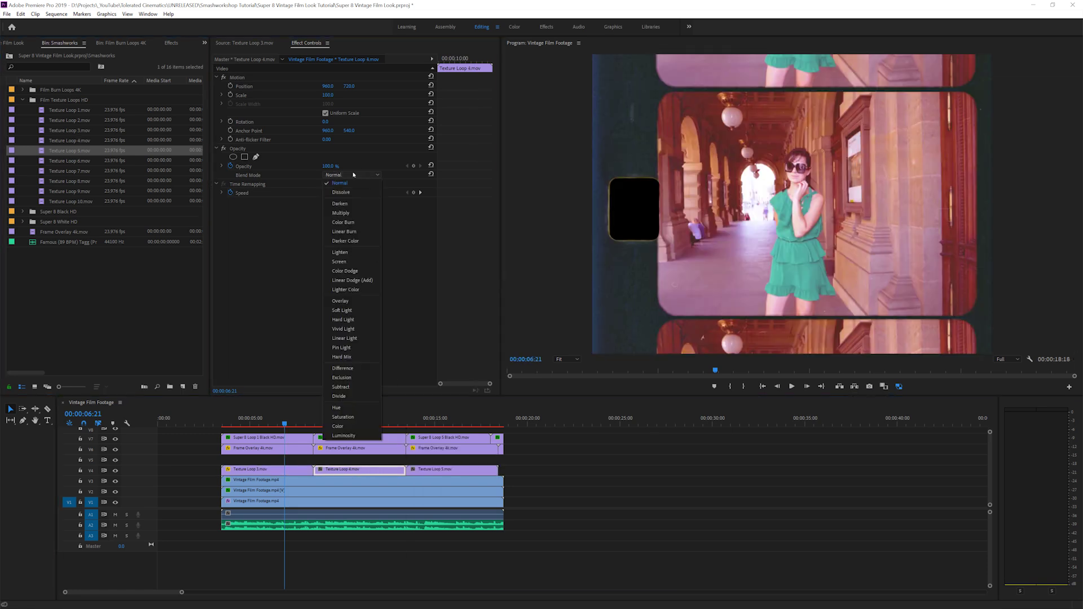
{"action": "left_click", "coordinate": [339, 263]}
{"action": "left_click", "coordinate": [446, 470]}
{"action": "left_click", "coordinate": [335, 175]}
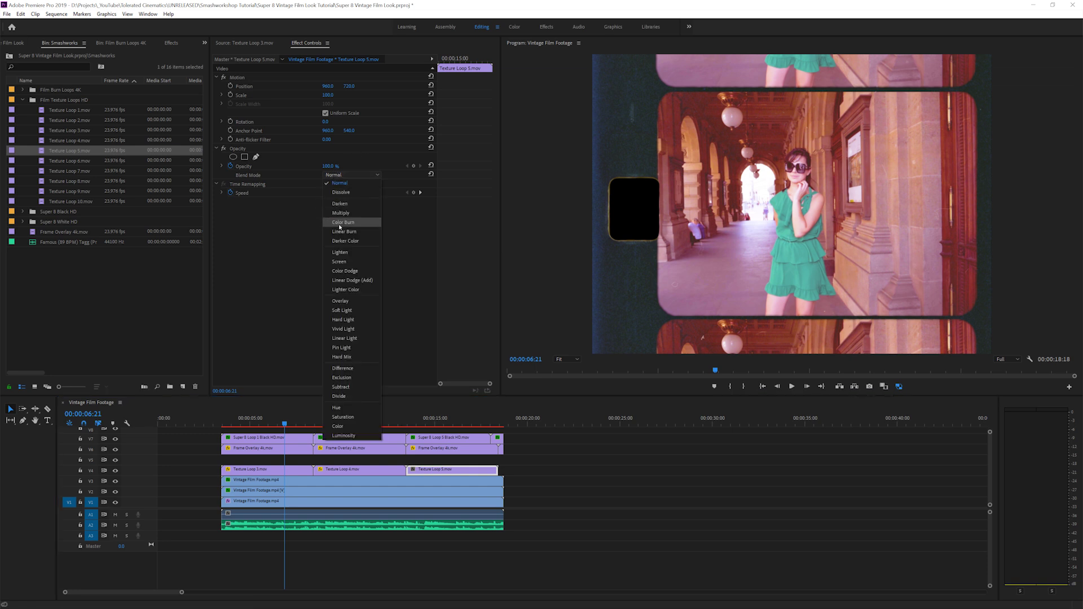
{"action": "left_click", "coordinate": [340, 261]}
Step: Copy the Motion settings from Texture Loop 3 onto the Texture Loop 4 and Texture Loop 5 clips and play the sequence
{"action": "left_click", "coordinate": [278, 470]}
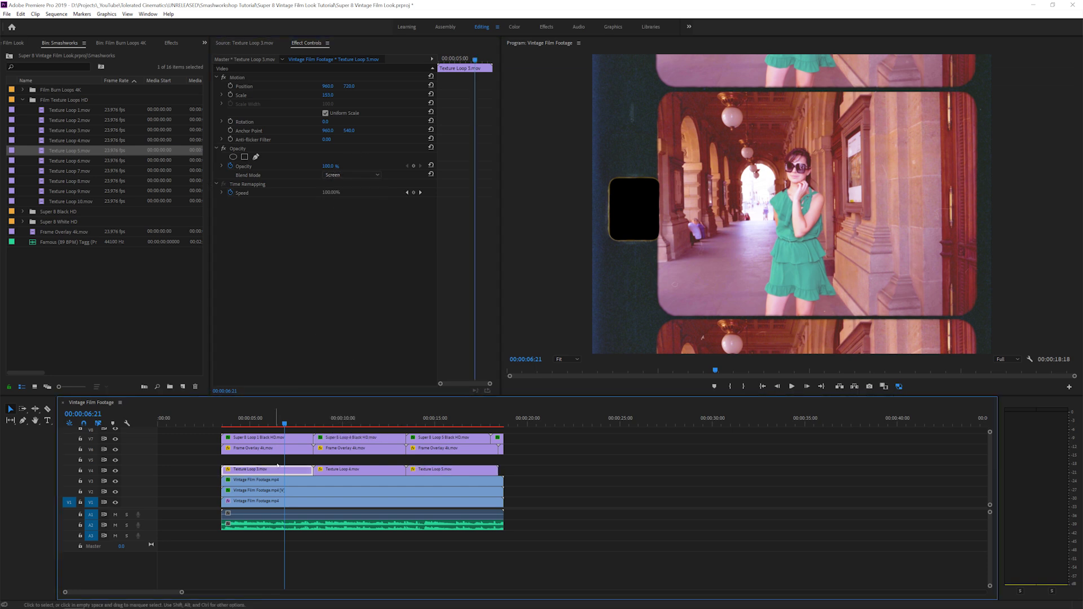
{"action": "left_click", "coordinate": [244, 81]}
{"action": "left_click", "coordinate": [372, 474]}
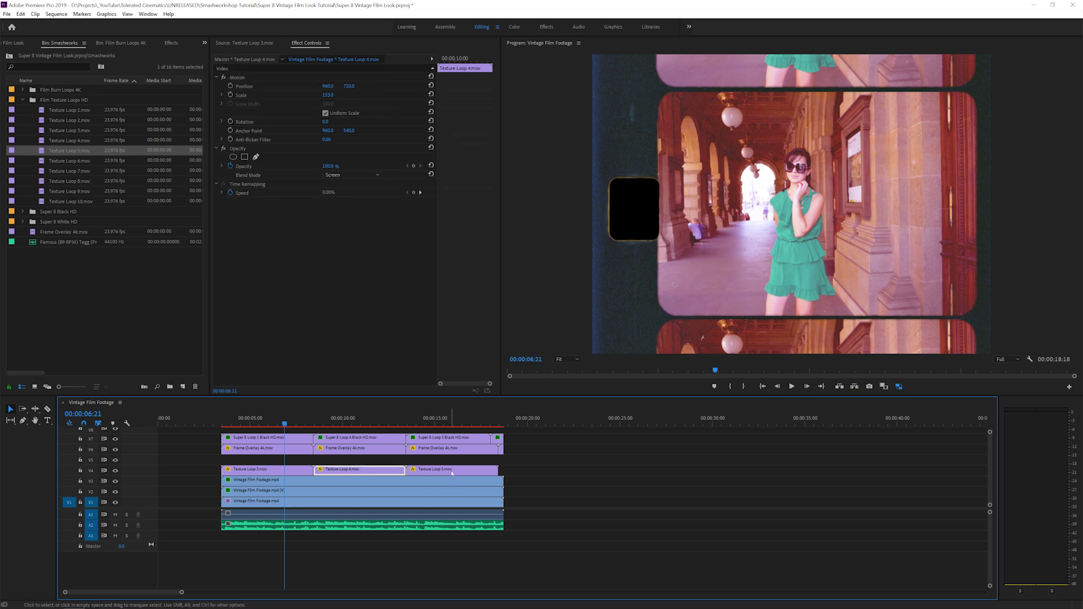
{"action": "key", "text": "space"}
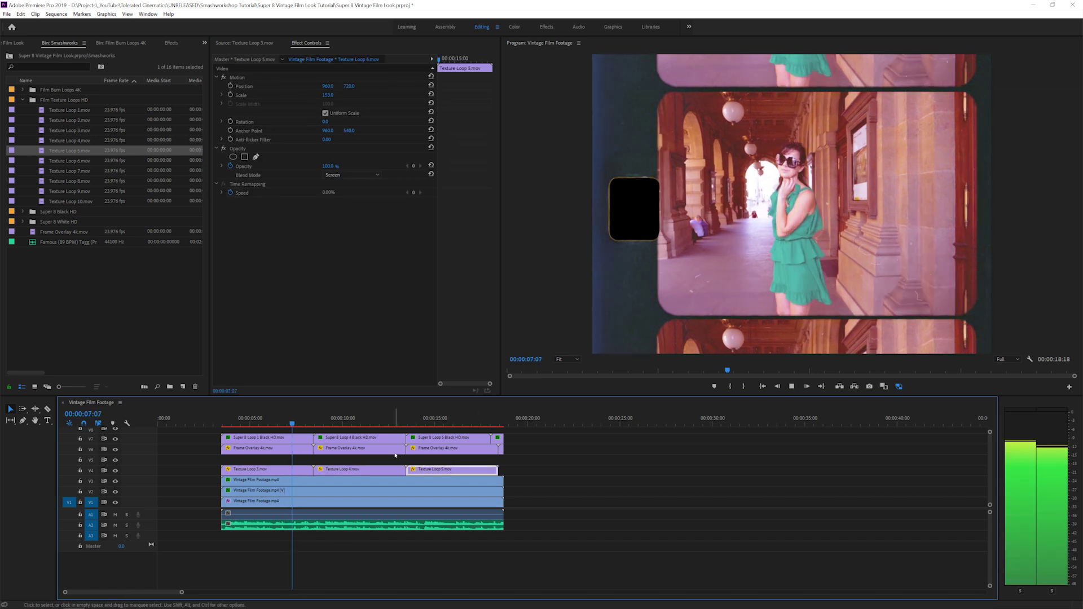
Step: Preview Film Burn 1.mov, place it on V5 over the footage's start, and add Film Burn 2.mov at about 8 seconds
{"action": "left_click", "coordinate": [257, 502]}
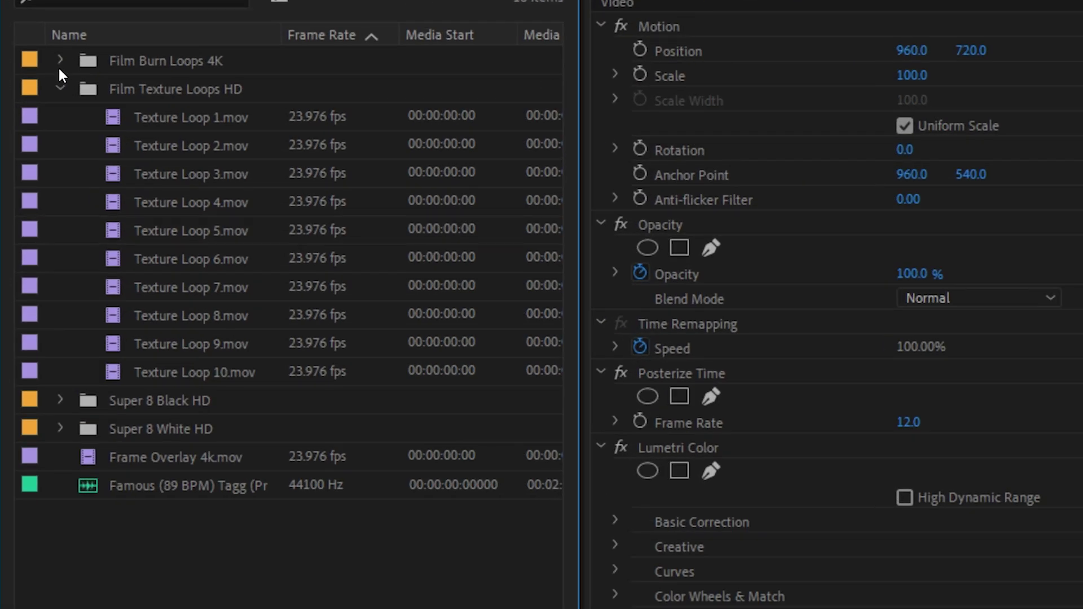
{"action": "left_click", "coordinate": [23, 90]}
{"action": "double_click", "coordinate": [118, 77]}
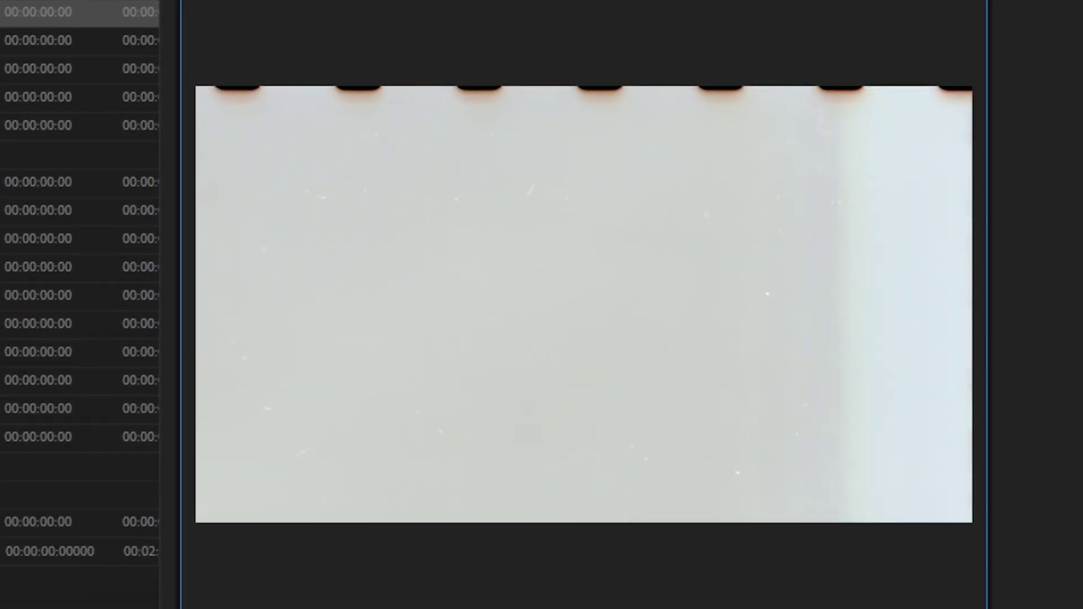
{"action": "key", "text": "space"}
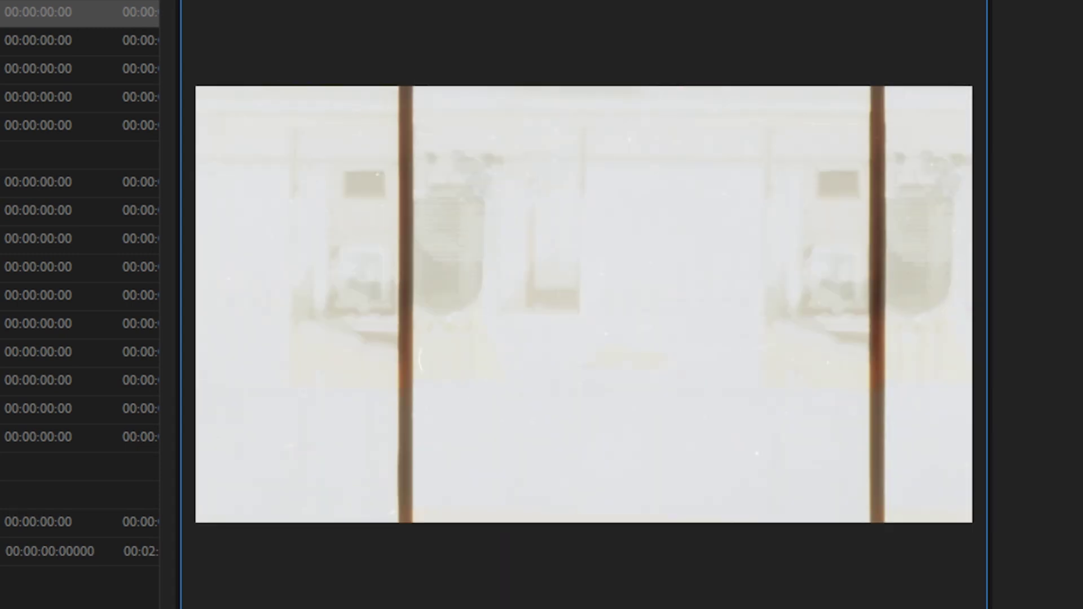
{"action": "mouse_move", "coordinate": [584, 304]}
{"action": "left_mouse_down"}
{"action": "mouse_move", "coordinate": [393, 198]}
{"action": "mouse_move", "coordinate": [306, 309]}
{"action": "left_mouse_up"}
{"action": "left_click_drag", "start_coordinate": [301, 188], "coordinate": [303, 190]}
{"action": "key", "text": "space"}
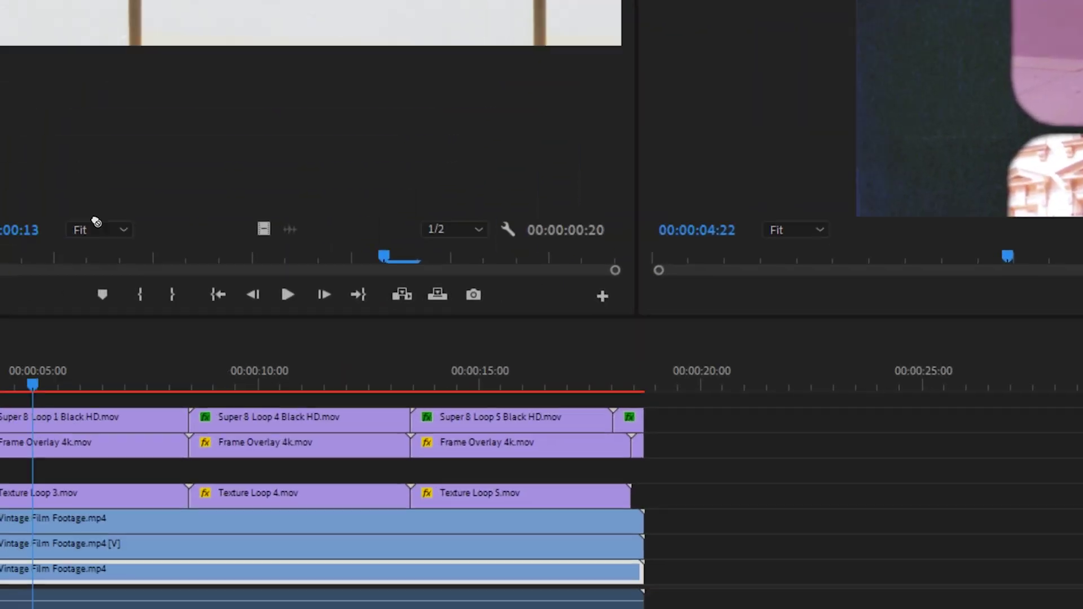
{"action": "left_click_drag", "start_coordinate": [94, 223], "coordinate": [393, 332]}
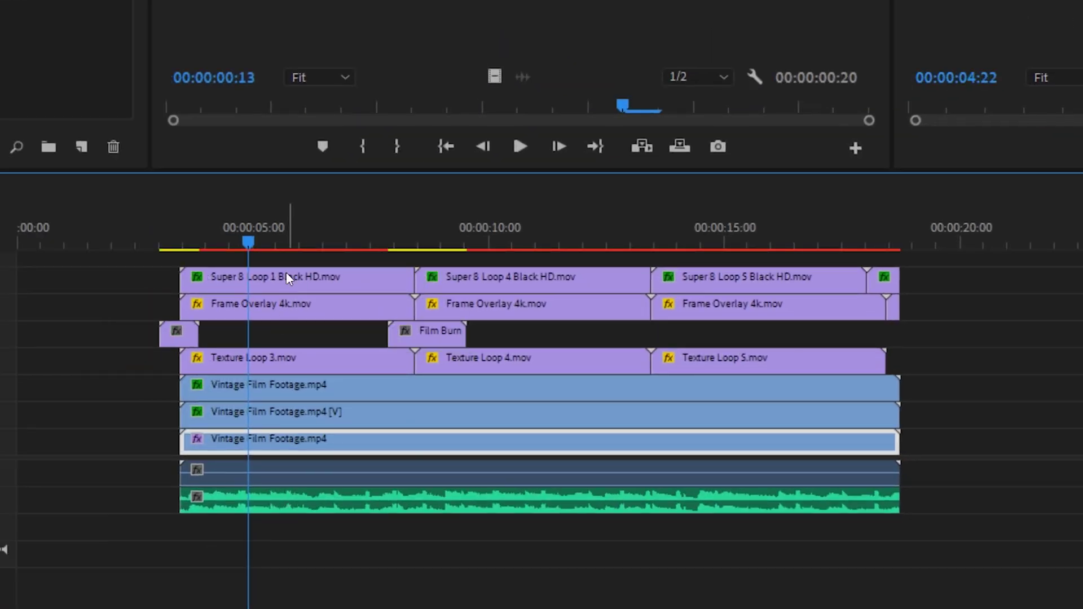
{"action": "left_click_drag", "start_coordinate": [145, 387], "coordinate": [235, 441]}
{"action": "left_click", "coordinate": [141, 388]}
{"action": "left_click", "coordinate": [238, 351]}
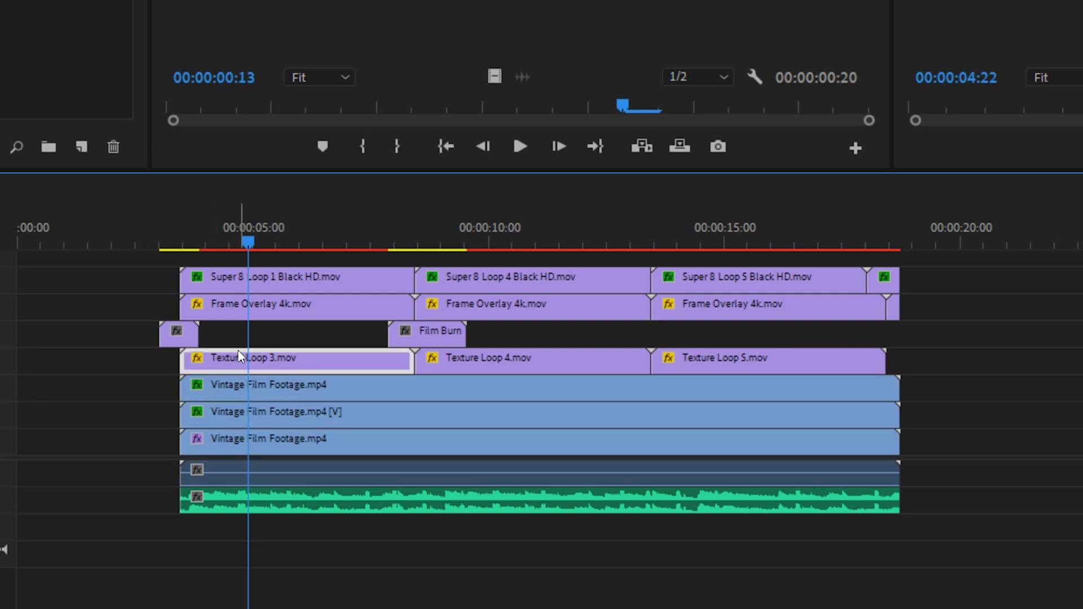
{"action": "left_click", "coordinate": [233, 306]}
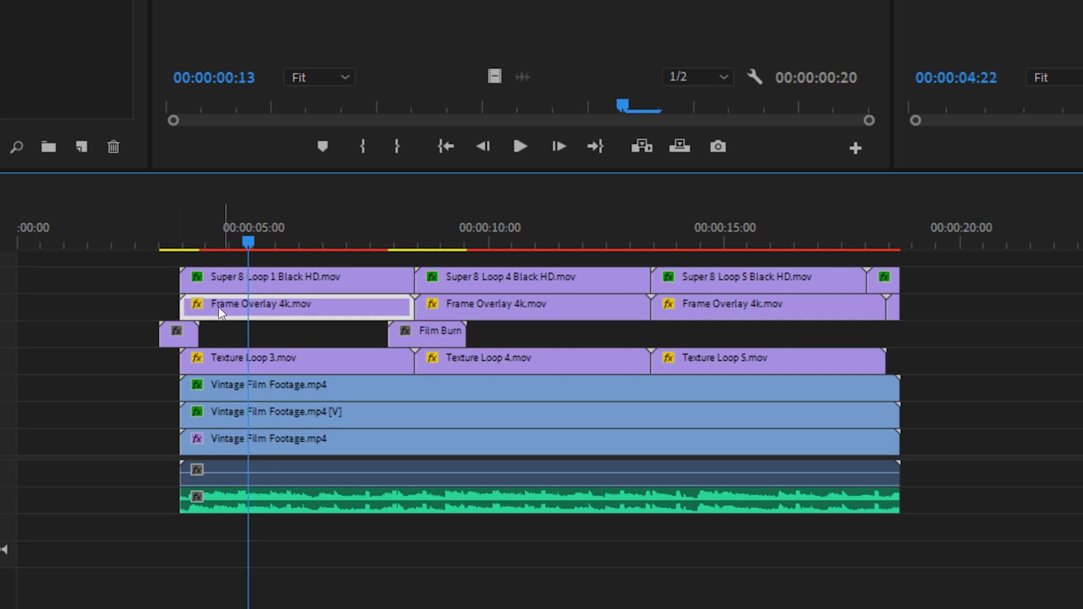
{"action": "left_click", "coordinate": [212, 280]}
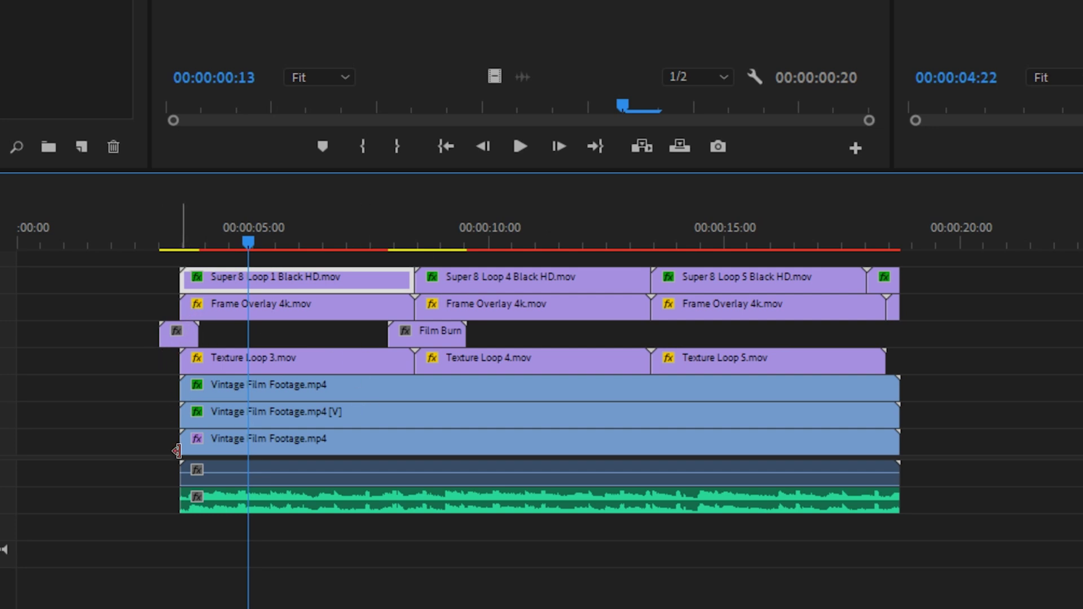
Step: Trim the second film burn on V5 to a short section, move it to 00:00:10:11, and play the result
{"action": "left_click", "coordinate": [433, 333]}
{"action": "key", "text": "shift+5"}
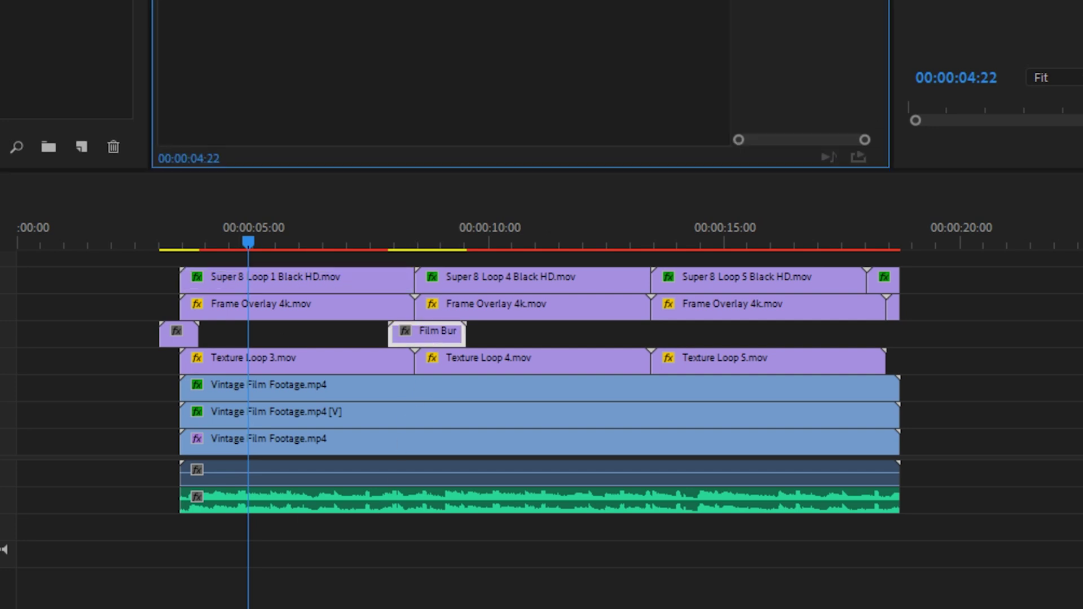
{"action": "left_click", "coordinate": [370, 243]}
{"action": "key", "text": "space"}
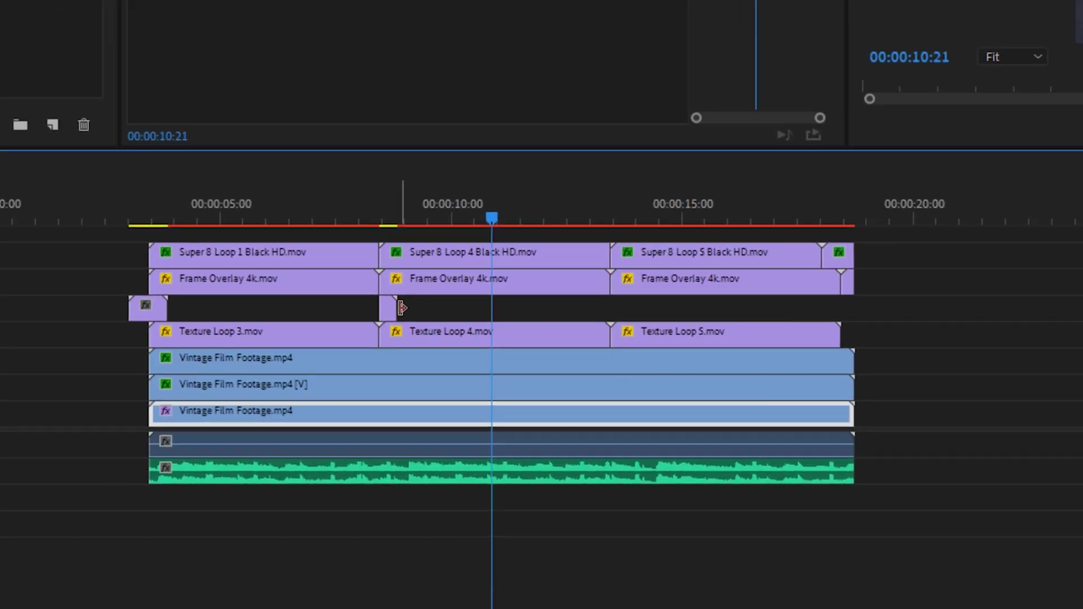
{"action": "left_click_drag", "start_coordinate": [433, 197], "coordinate": [506, 229]}
{"action": "left_click_drag", "start_coordinate": [426, 285], "coordinate": [516, 285]}
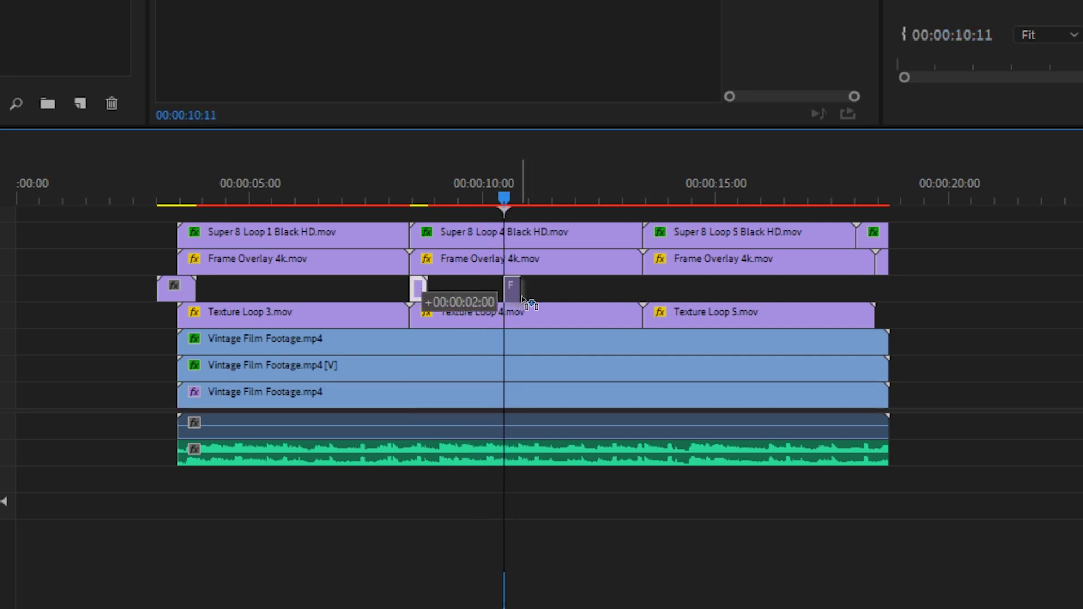
{"action": "key", "text": "space"}
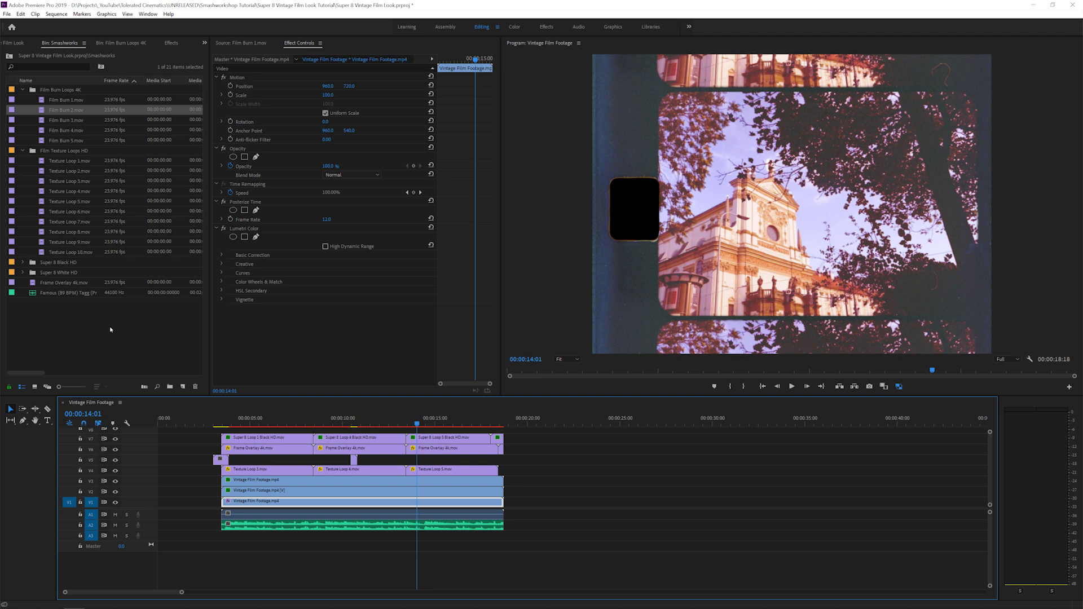
Step: Import the ES_Camera Timer 1, ES_Camera Wind 1 and ES_Film Projector35mm 4 sound effects into the Smashworks bin
{"action": "right_click", "coordinate": [106, 333]}
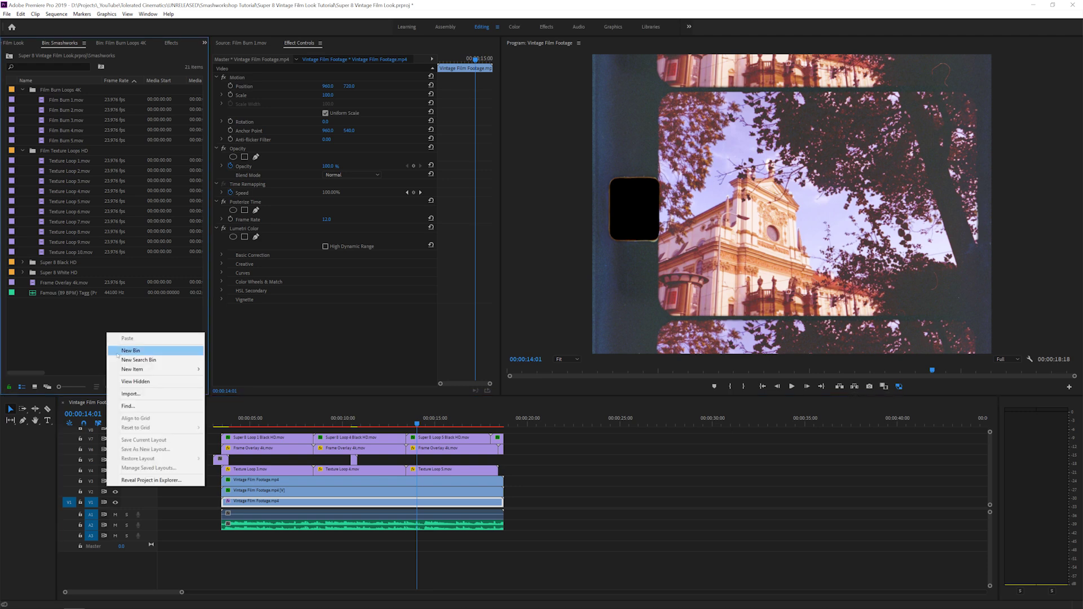
{"action": "left_click", "coordinate": [145, 394]}
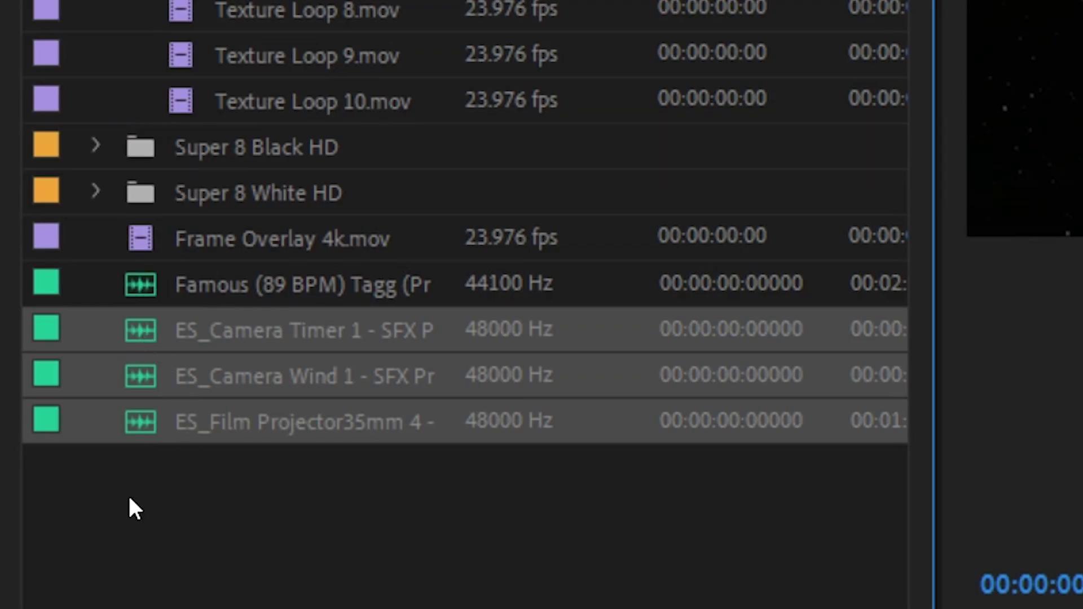
{"action": "left_click", "coordinate": [135, 508]}
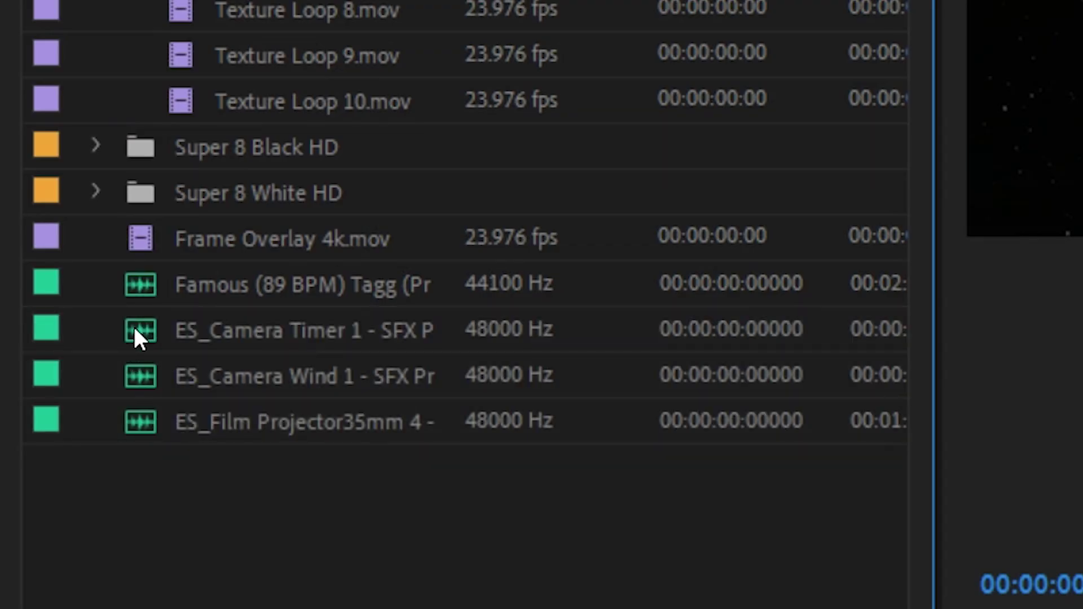
Step: Preview the Camera Timer 1 and Camera Wind 1 sounds and place Camera Wind 1 on A3, starting with the opening film burn
{"action": "double_click", "coordinate": [135, 330]}
{"action": "key", "text": "space"}
{"action": "double_click", "coordinate": [140, 376]}
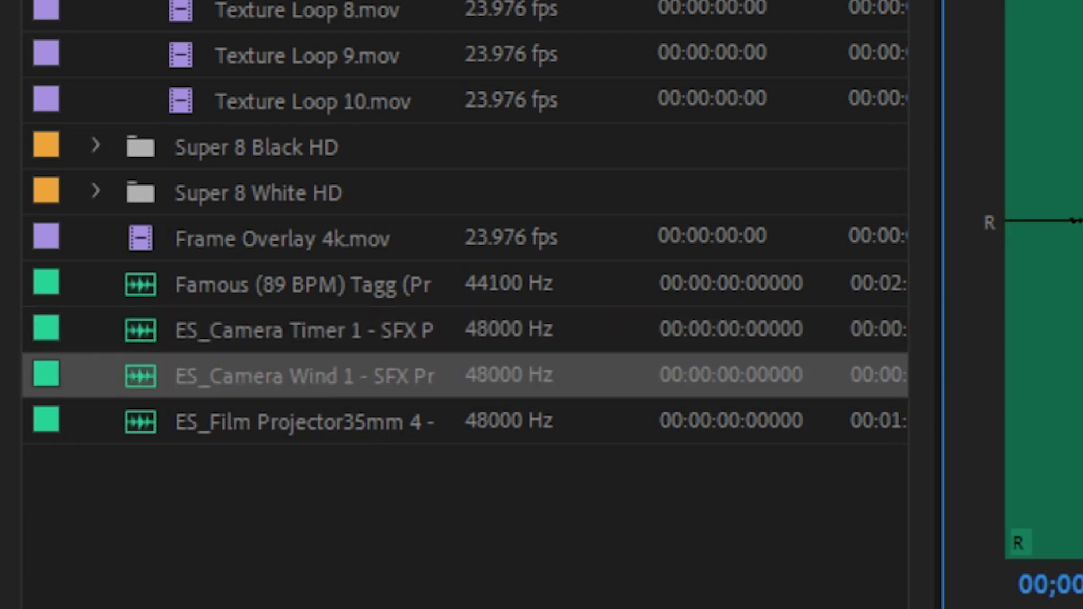
{"action": "left_click_drag", "start_coordinate": [1072, 350], "coordinate": [53, 537]}
{"action": "left_click_drag", "start_coordinate": [93, 491], "coordinate": [96, 459]}
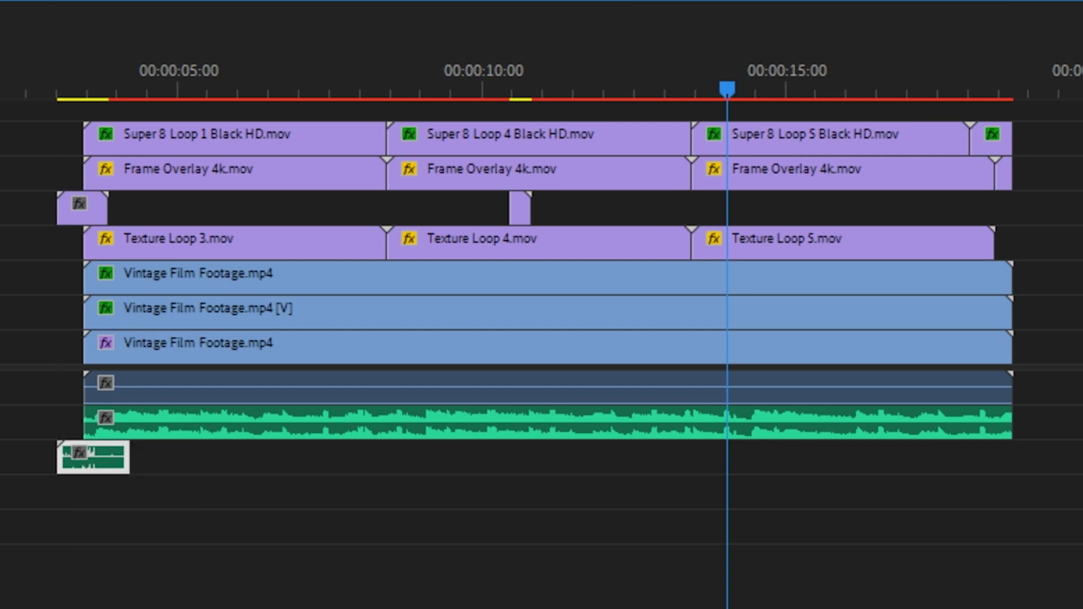
Step: Place ES_Film Projector35mm 4 on A4 starting with the opening film burn, and adjust its audio gain by -15 dB
{"action": "left_click_drag", "start_coordinate": [564, 607], "coordinate": [66, 511]}
{"action": "left_click", "coordinate": [150, 496]}
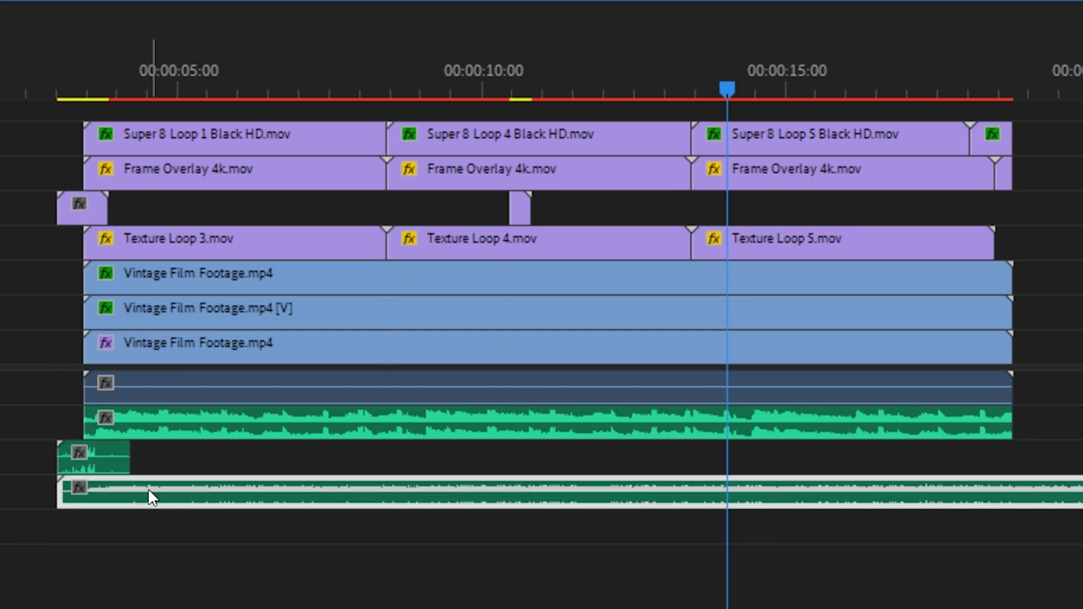
{"action": "right_click", "coordinate": [329, 497]}
{"action": "left_click", "coordinate": [485, 201]}
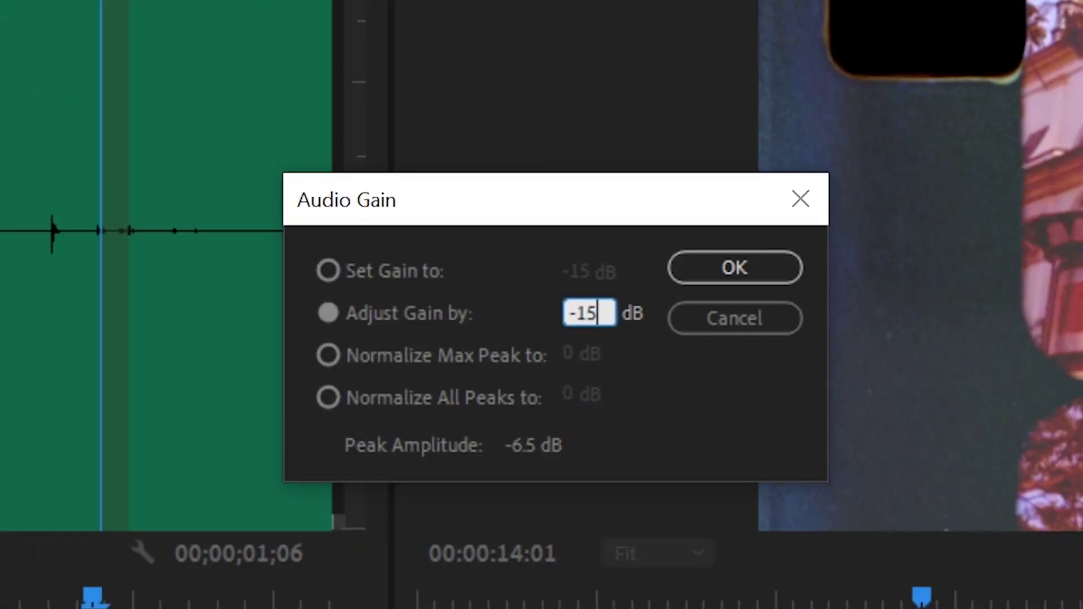
{"action": "type", "text": "-15"}
{"action": "key", "text": "Return"}
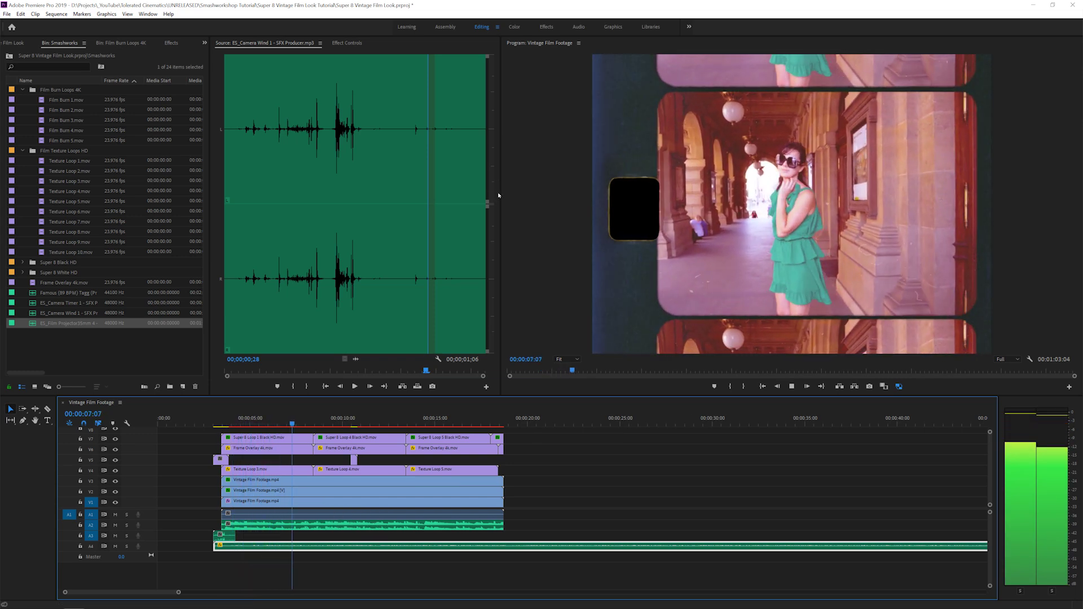
Step: Stop playback, switch to the Graphics workspace, and open the dialog for installing a motion graphics template
{"action": "key", "text": "space"}
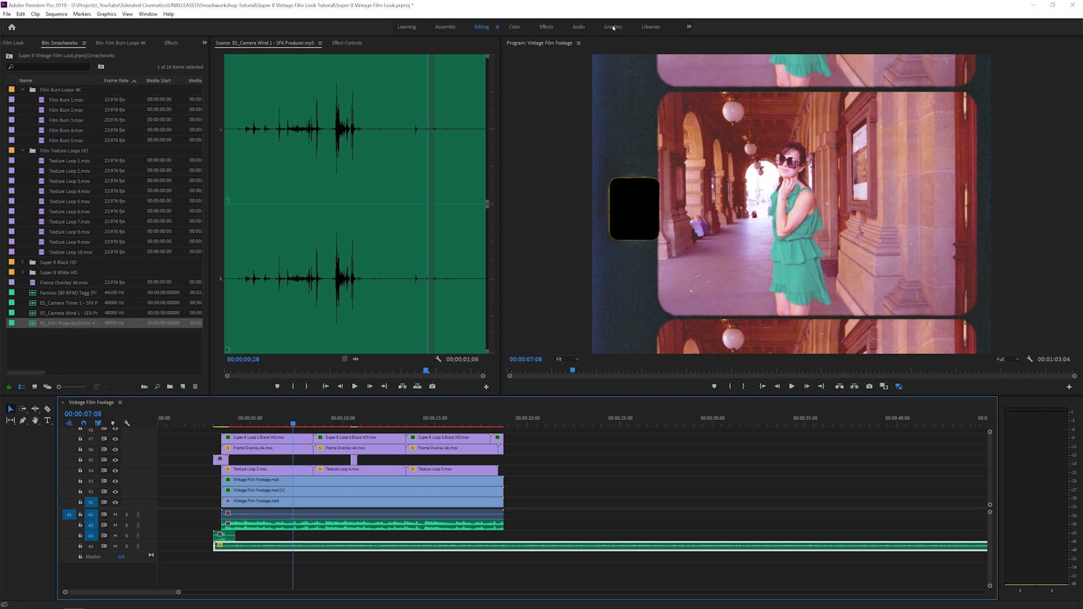
{"action": "left_click", "coordinate": [614, 28]}
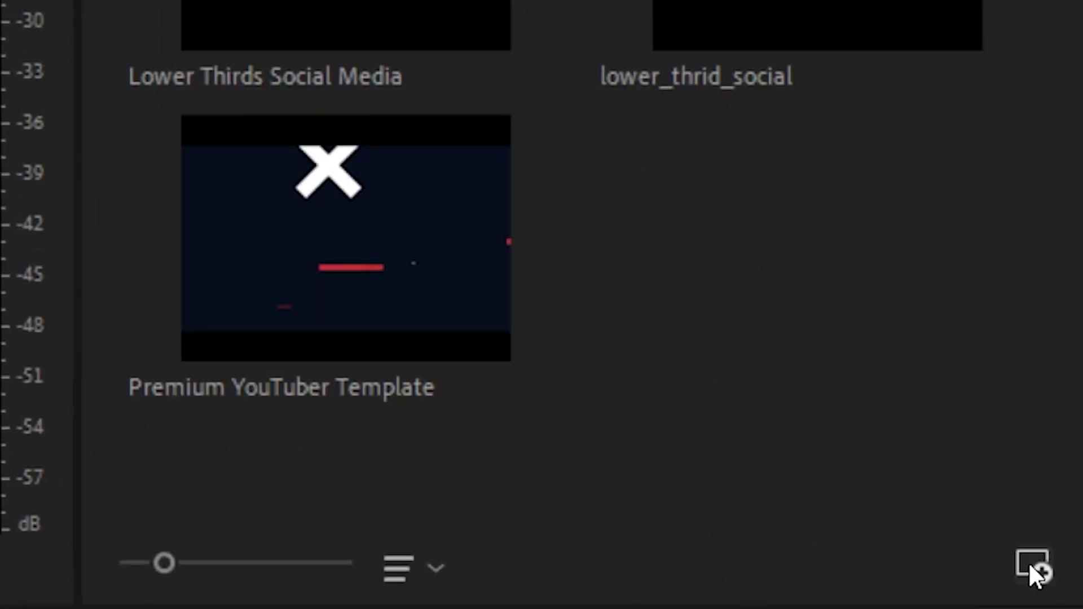
{"action": "left_click", "coordinate": [1032, 567]}
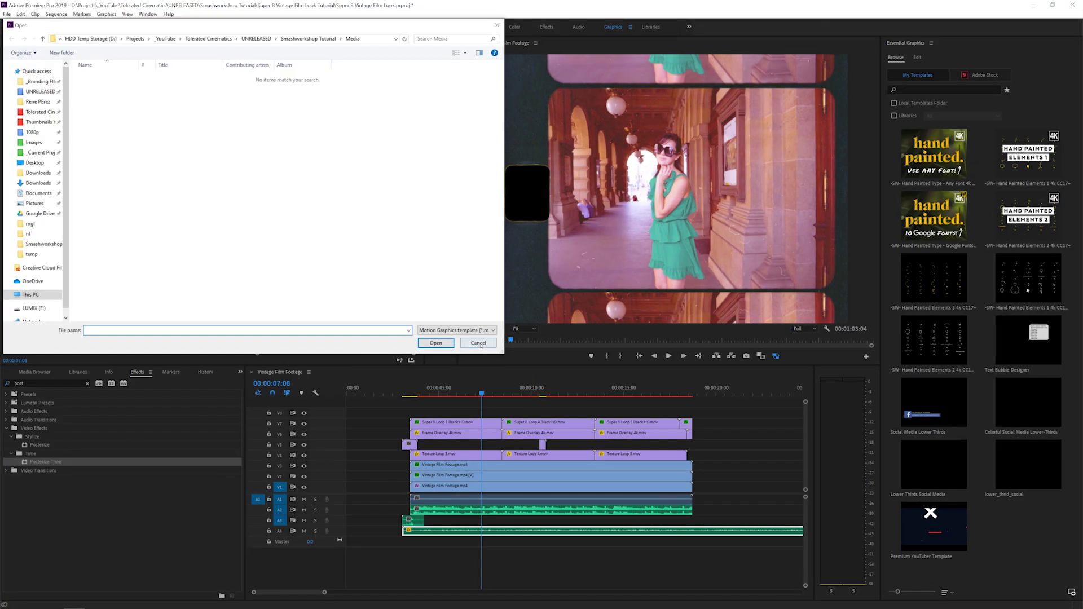
{"action": "left_click", "coordinate": [480, 343]}
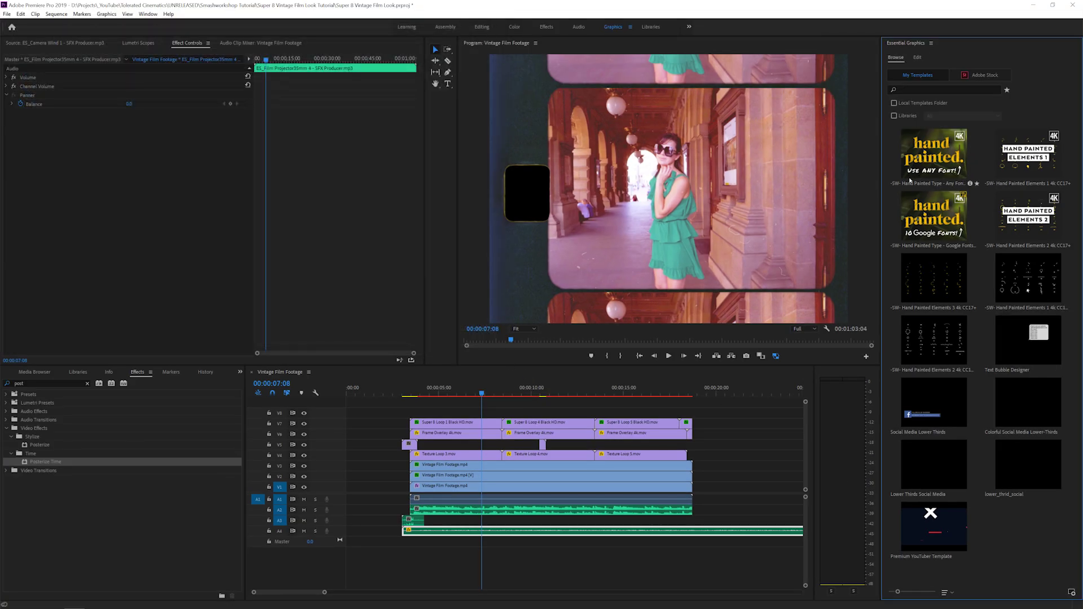
Step: Place the -SW- Hand Painted Type - Any Font 4k template at the sequence start, ending where the footage begins, on V4
{"action": "mouse_move", "coordinate": [942, 172]}
{"action": "left_mouse_down"}
{"action": "mouse_move", "coordinate": [641, 280]}
{"action": "mouse_move", "coordinate": [359, 428]}
{"action": "mouse_move", "coordinate": [357, 446]}
{"action": "left_mouse_up"}
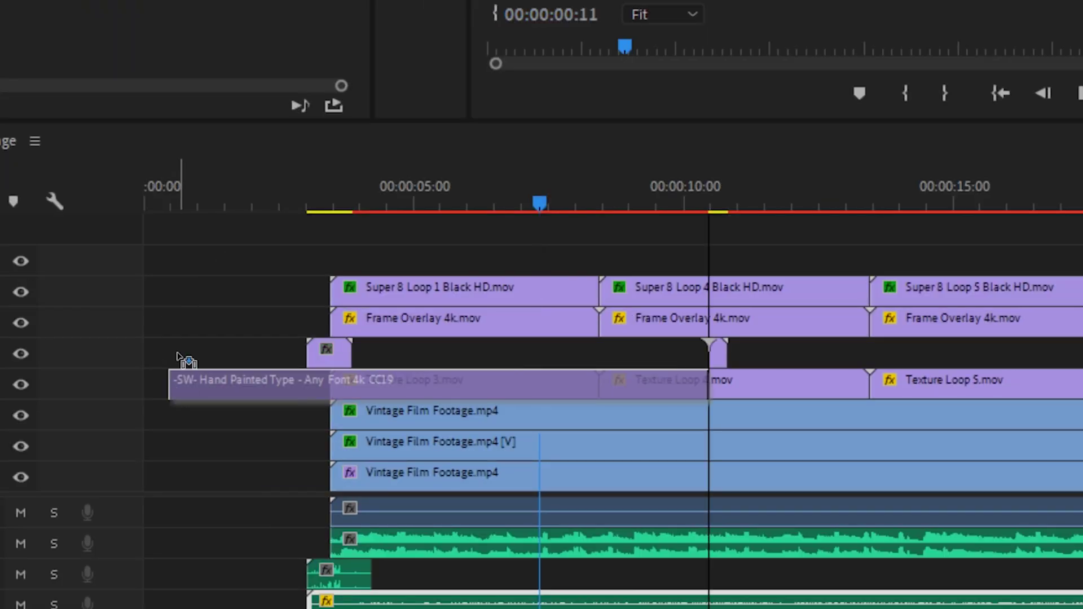
{"action": "mouse_move", "coordinate": [177, 357]}
{"action": "left_mouse_down"}
{"action": "mouse_move", "coordinate": [107, 243]}
{"action": "mouse_move", "coordinate": [100, 259]}
{"action": "left_mouse_up"}
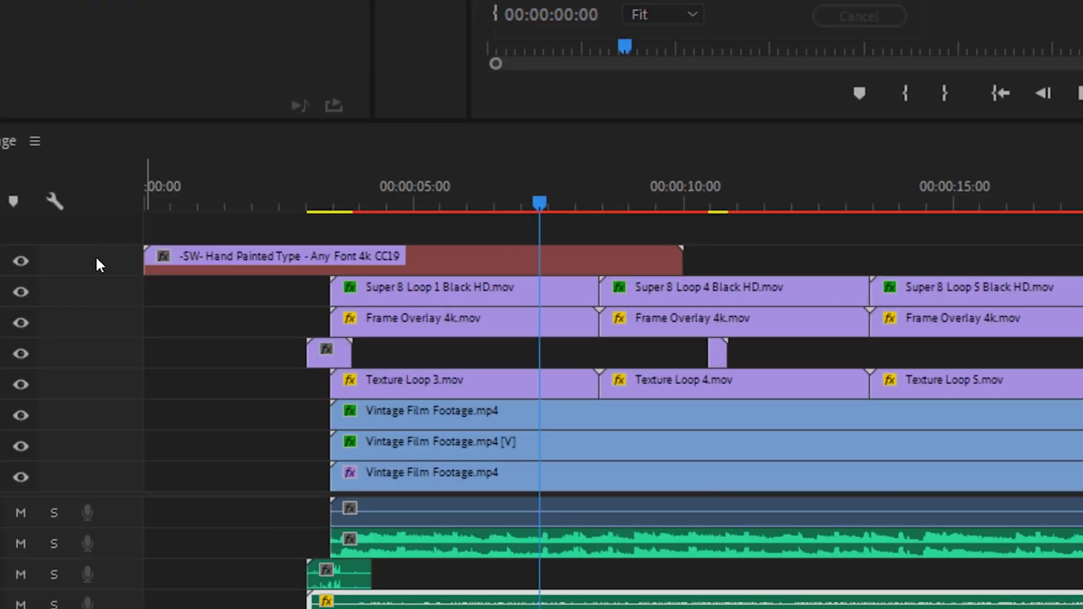
{"action": "left_click_drag", "start_coordinate": [668, 258], "coordinate": [330, 258]}
{"action": "mouse_move", "coordinate": [269, 274]}
{"action": "left_mouse_down"}
{"action": "mouse_move", "coordinate": [254, 423]}
{"action": "mouse_move", "coordinate": [242, 390]}
{"action": "left_mouse_up"}
{"action": "left_click", "coordinate": [319, 357]}
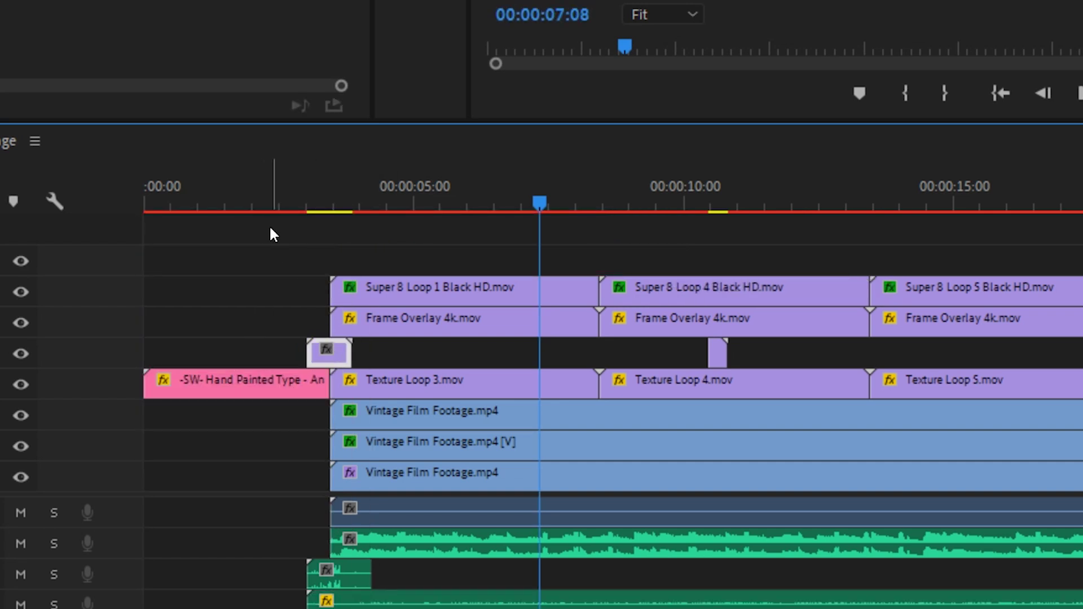
Step: Go to 00:00:02:00, select the hand painted title clip on V4, and set its scale to 50
{"action": "left_click", "coordinate": [252, 192]}
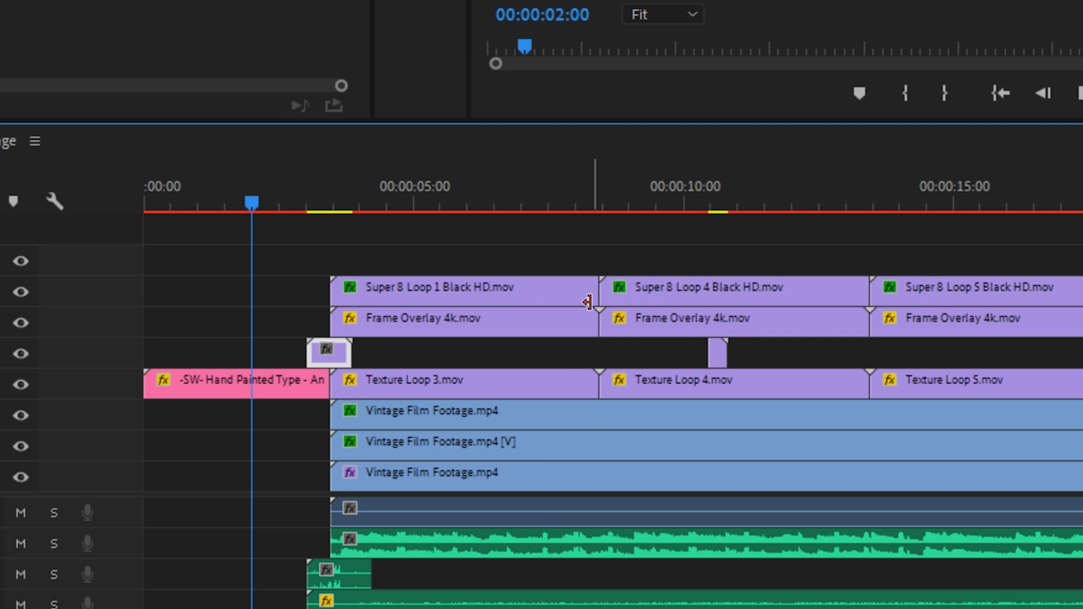
{"action": "left_click", "coordinate": [193, 367]}
{"action": "left_click", "coordinate": [395, 244]}
{"action": "type", "text": "50"}
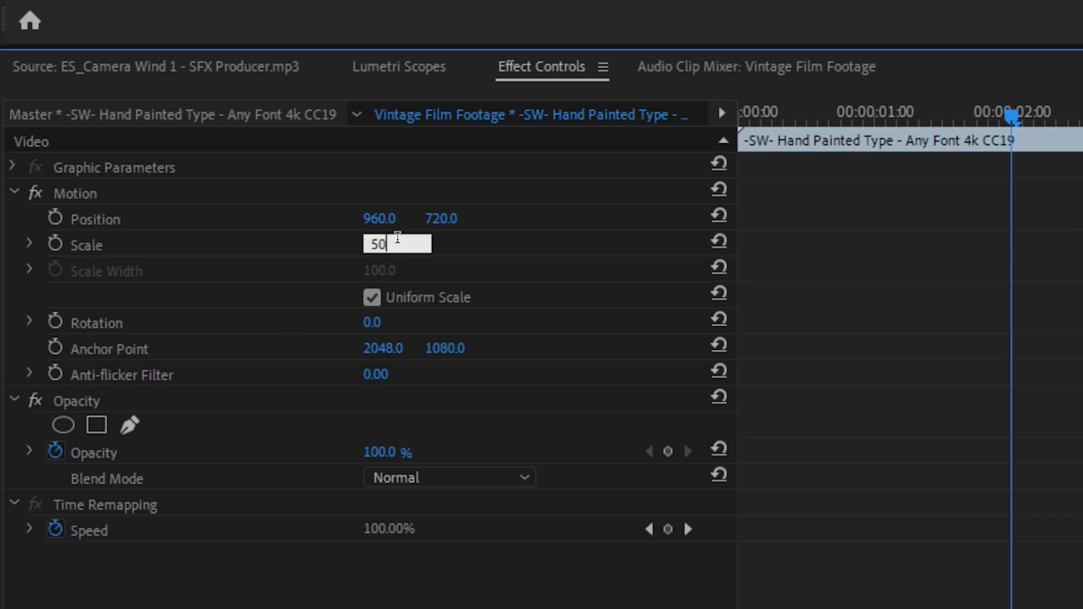
{"action": "key", "text": "Return"}
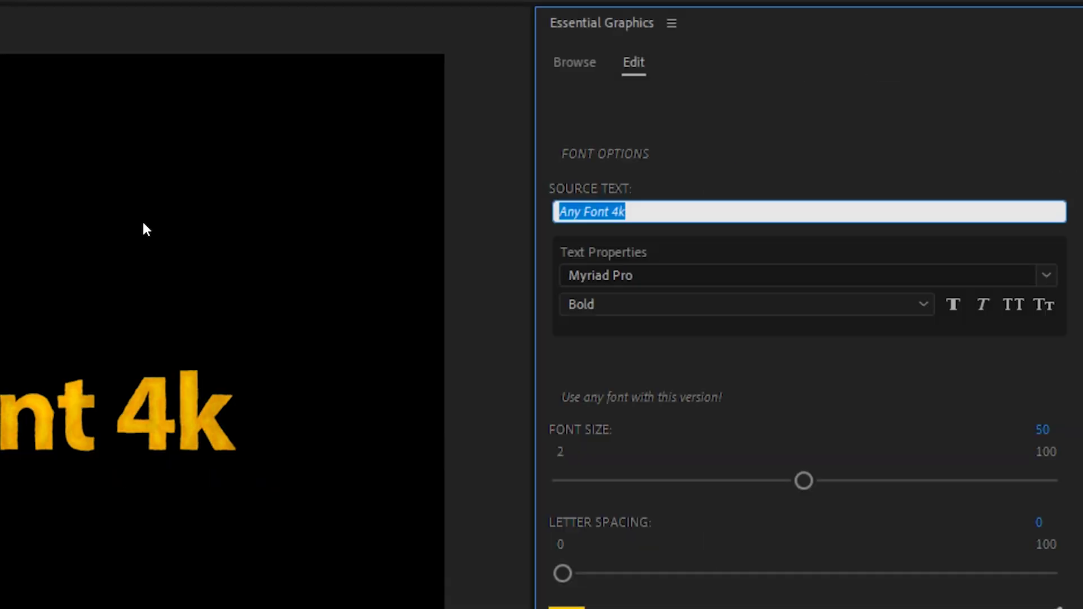
Step: Change the title's source text to SUPER 8 with font size 43 and letter spacing 33
{"action": "type", "text": "SUPER 8"}
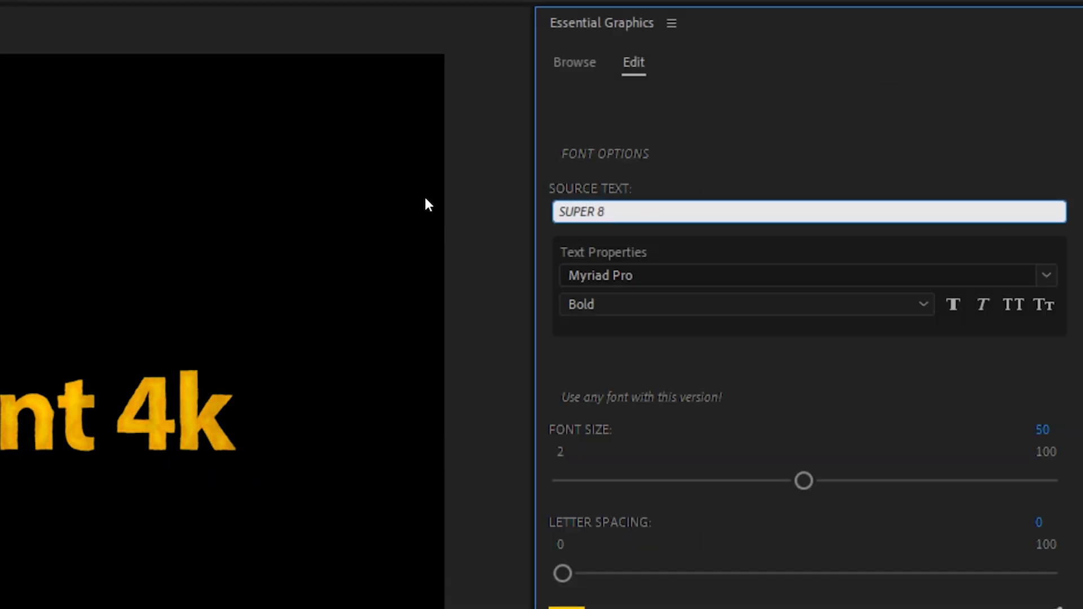
{"action": "left_click", "coordinate": [728, 126]}
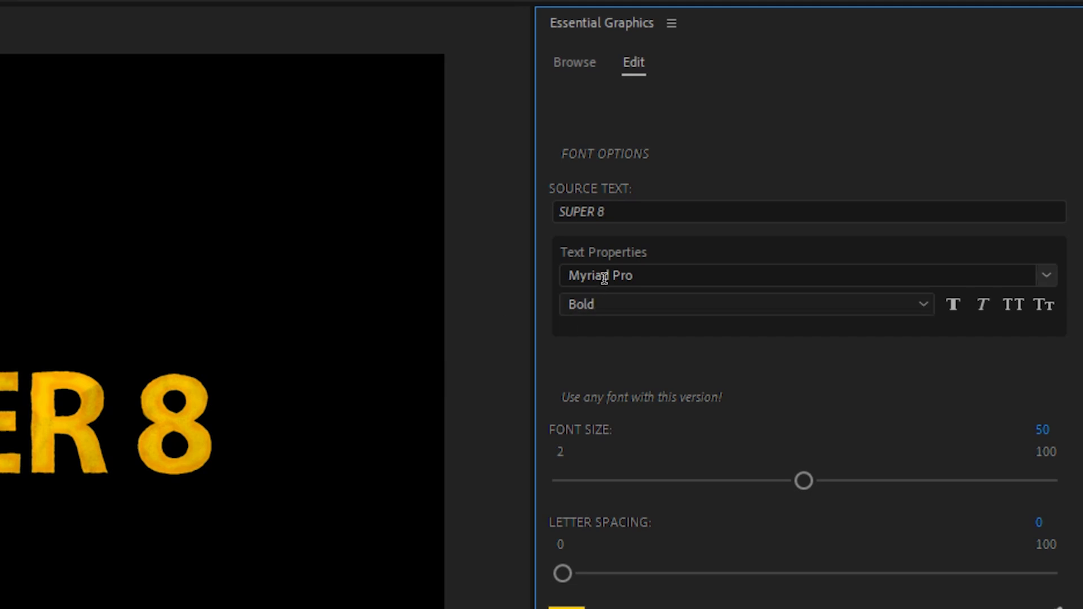
{"action": "left_click_drag", "start_coordinate": [781, 480], "coordinate": [765, 480]}
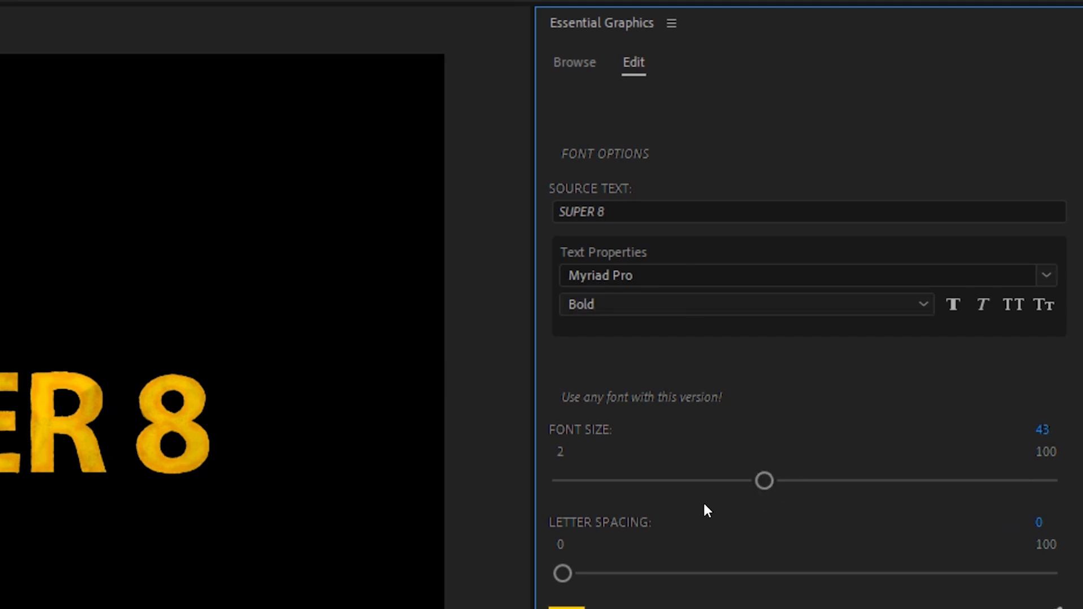
{"action": "scroll", "coordinate": [570, 557], "scroll_direction": "down", "scroll_amount": 5}
{"action": "left_click_drag", "start_coordinate": [564, 557], "coordinate": [819, 321]}
{"action": "left_click", "coordinate": [757, 328]}
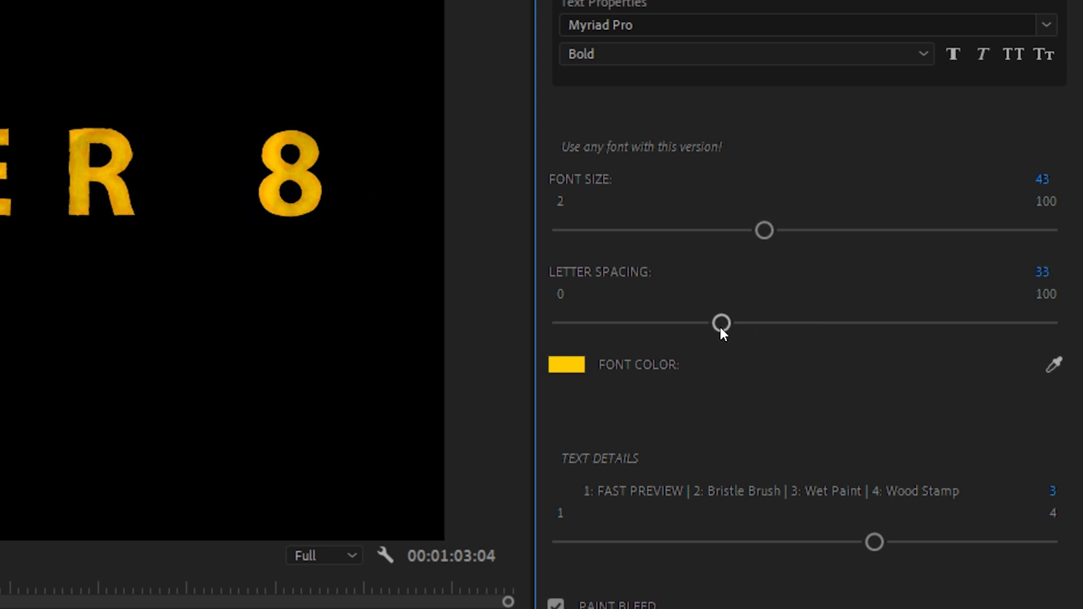
Step: Set the title's font color to orange, try text details style 1 (Fast Preview), and set the style to 3 (Wet Paint)
{"action": "left_click", "coordinate": [571, 366]}
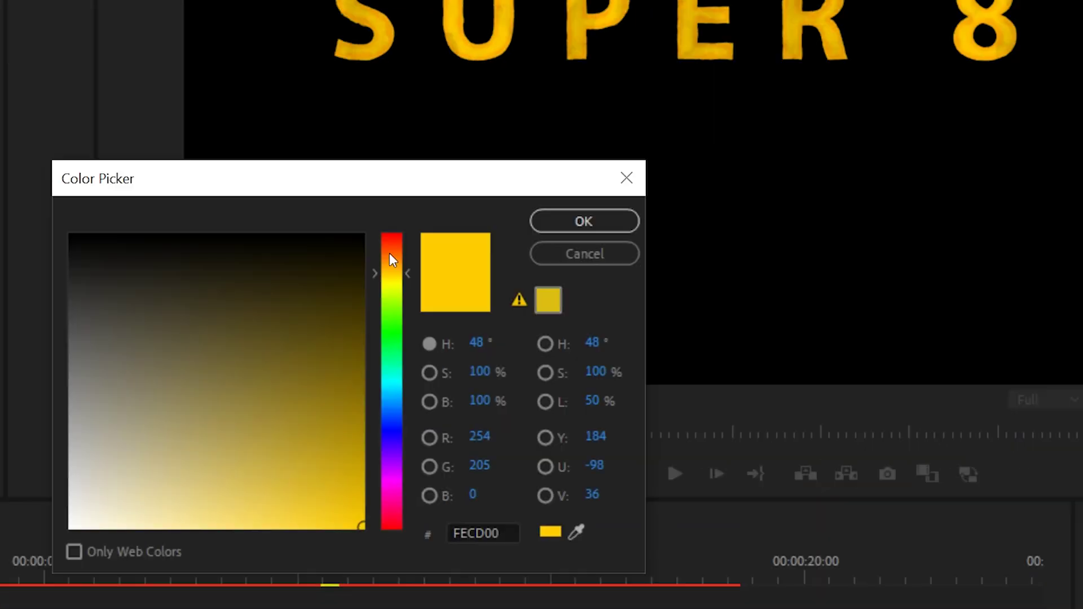
{"action": "left_click", "coordinate": [390, 260]}
{"action": "left_click", "coordinate": [773, 182]}
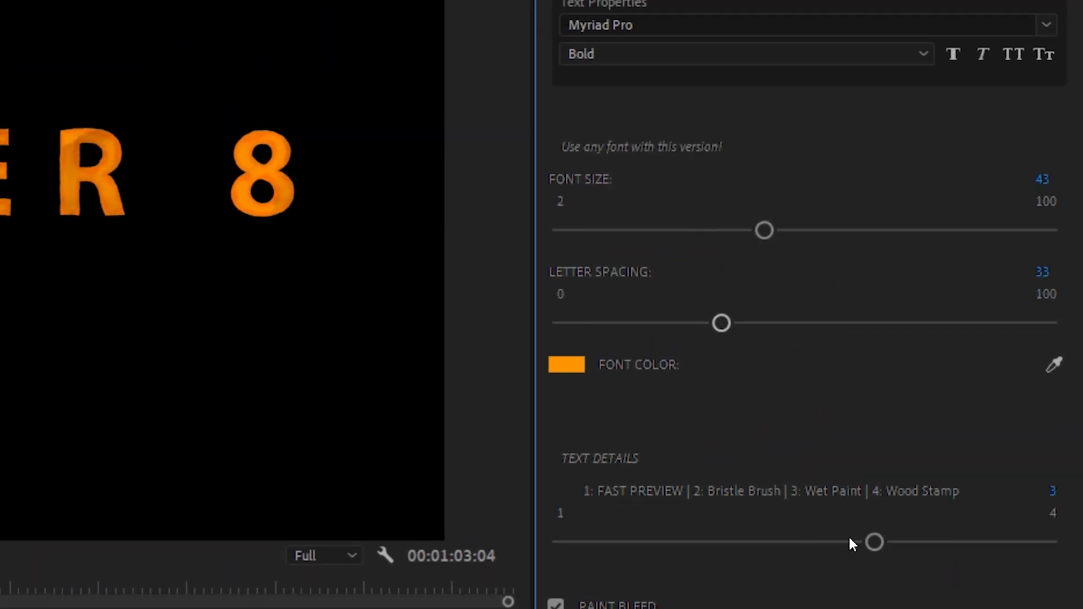
{"action": "left_click_drag", "start_coordinate": [873, 540], "coordinate": [636, 540]}
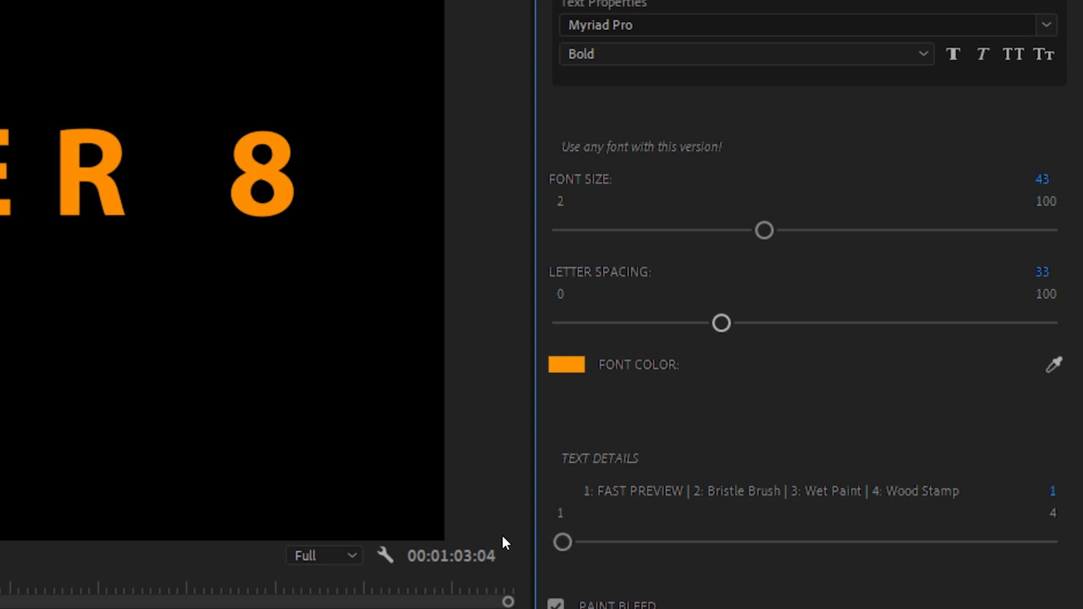
{"action": "left_click", "coordinate": [710, 541]}
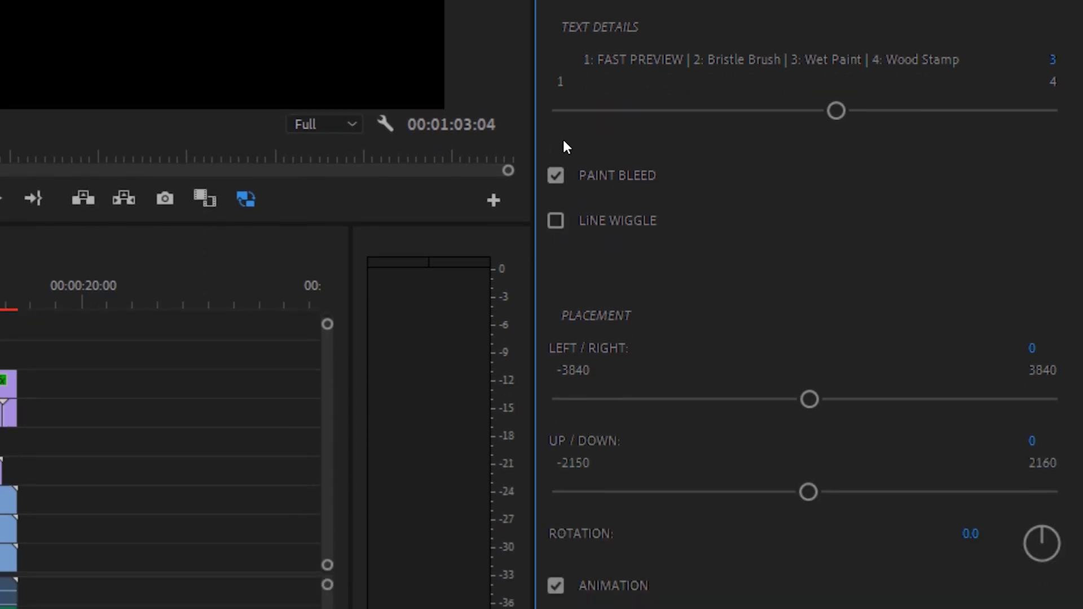
Step: Try Line Wiggle on the SUPER 8 title, play it from the start, and switch Line Wiggle off again
{"action": "left_click", "coordinate": [556, 220]}
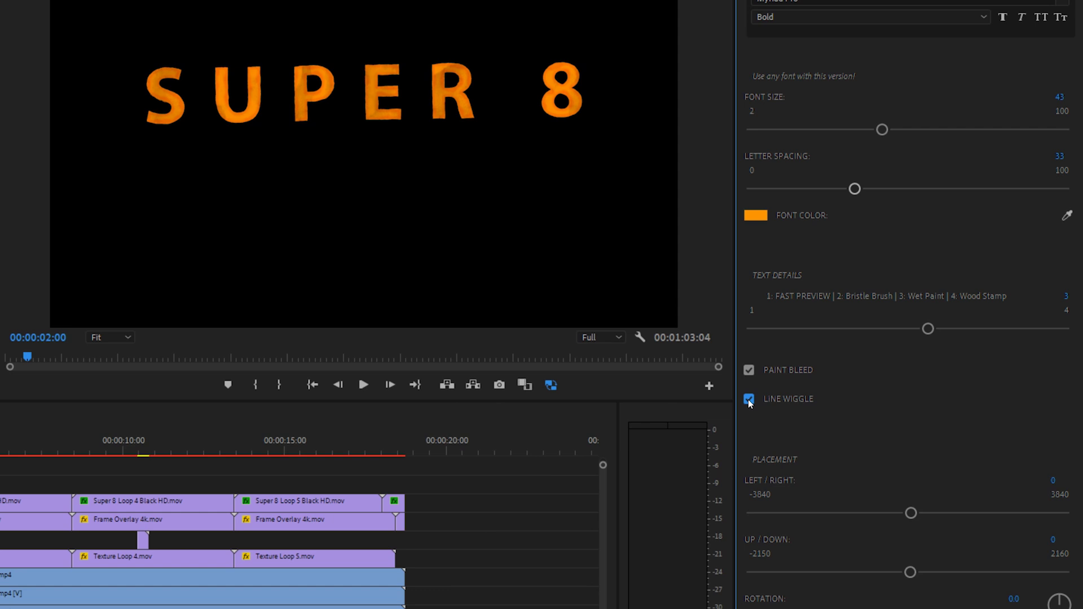
{"action": "left_click", "coordinate": [1, 446]}
{"action": "key", "text": "space"}
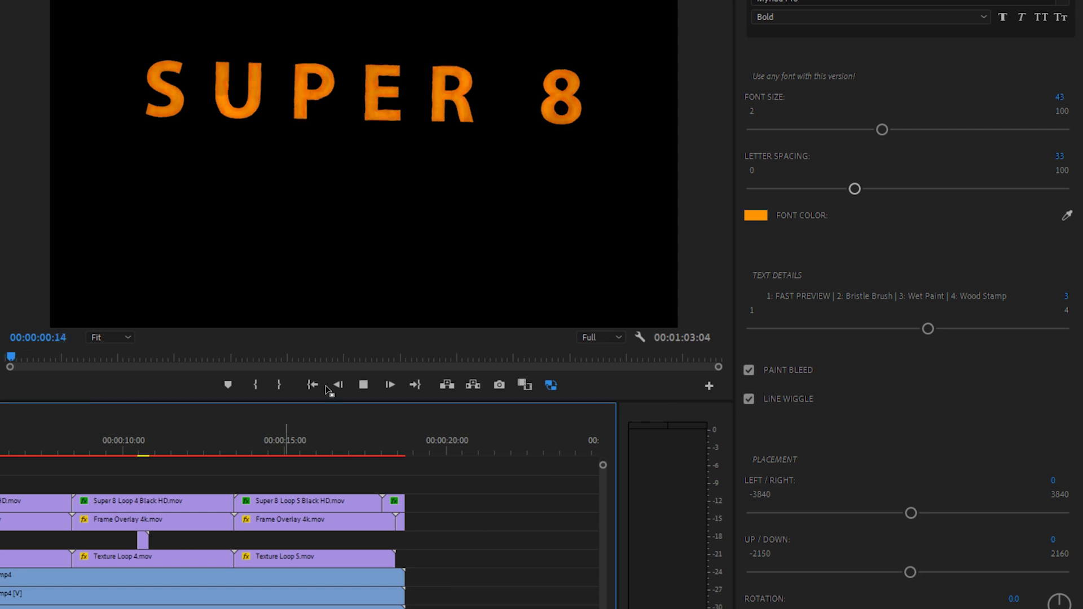
{"action": "key", "text": "space"}
{"action": "left_click", "coordinate": [749, 399]}
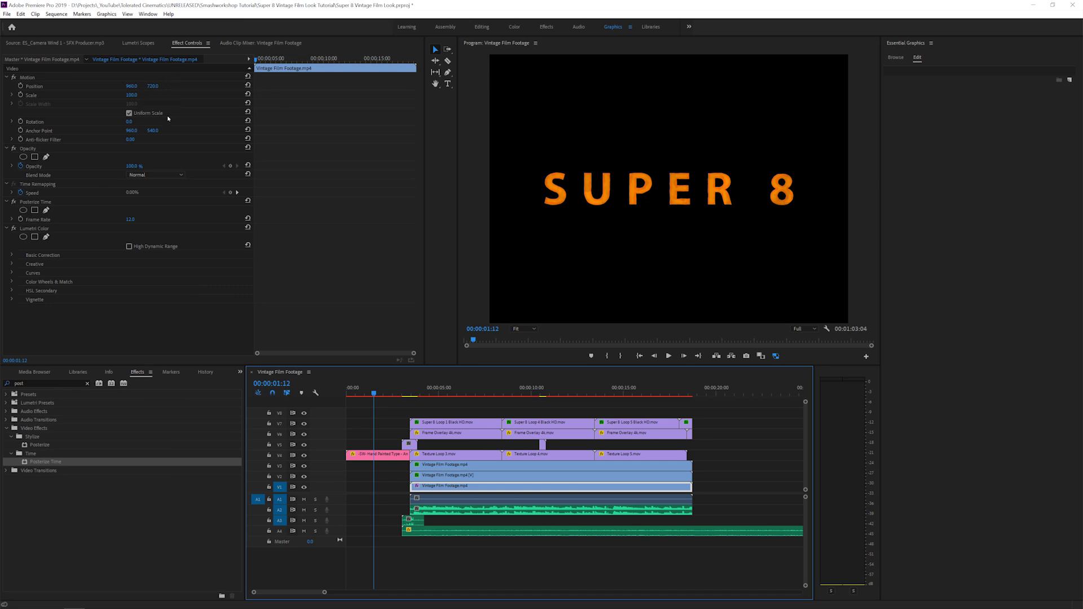
Step: Place Texture Loop 1.mov from the Film Texture Loops HD bin on V8 above the title and trim it to the title's end
{"action": "left_click", "coordinate": [57, 44]}
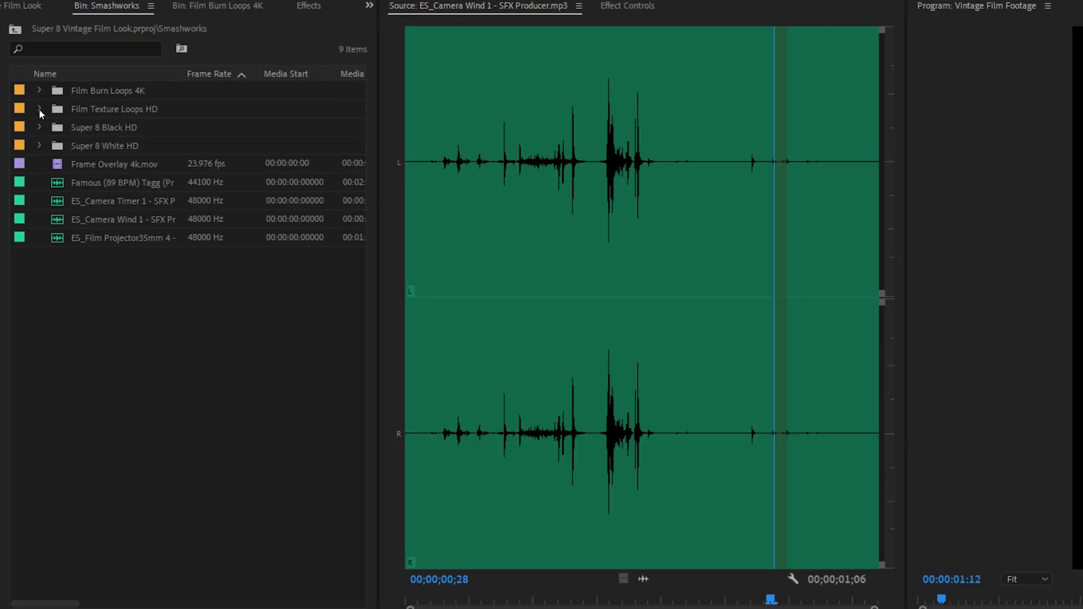
{"action": "left_click", "coordinate": [31, 95]}
{"action": "left_click_drag", "start_coordinate": [108, 105], "coordinate": [121, 148]}
{"action": "left_click_drag", "start_coordinate": [385, 302], "coordinate": [164, 192]}
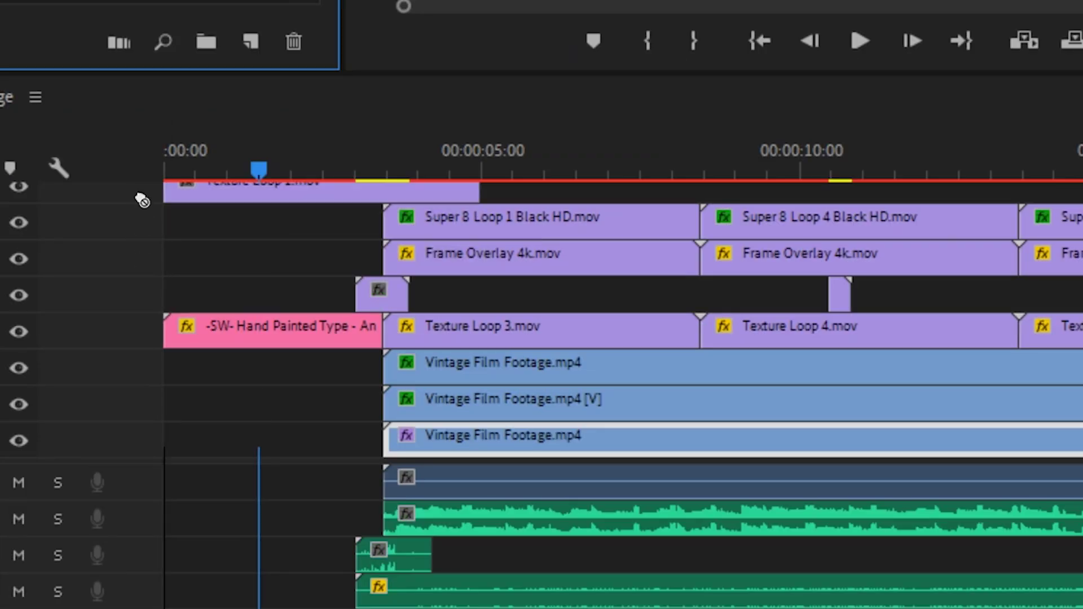
{"action": "left_click_drag", "start_coordinate": [476, 192], "coordinate": [382, 191]}
Step: Set the blend mode of the Texture Loop 1.mov clip above the title to Screen
{"action": "left_click", "coordinate": [333, 189]}
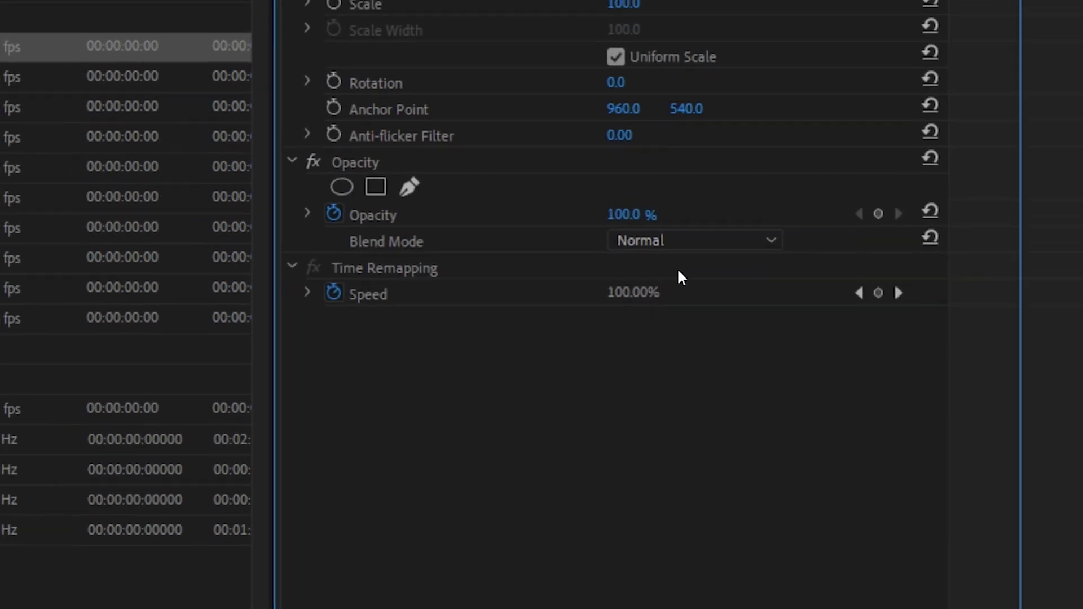
{"action": "left_click", "coordinate": [699, 239]}
{"action": "left_click", "coordinate": [716, 510]}
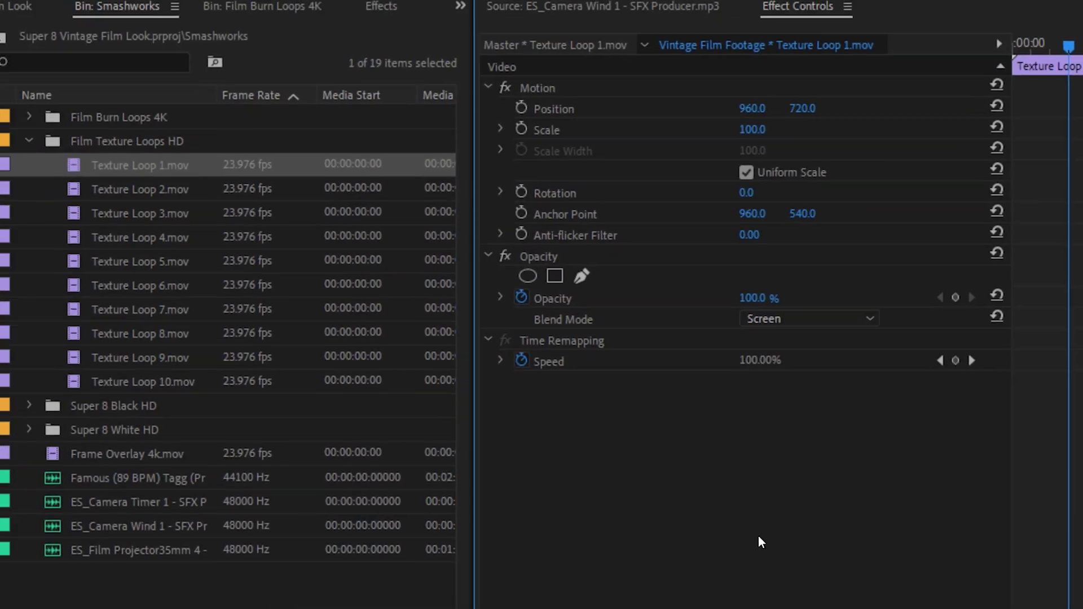